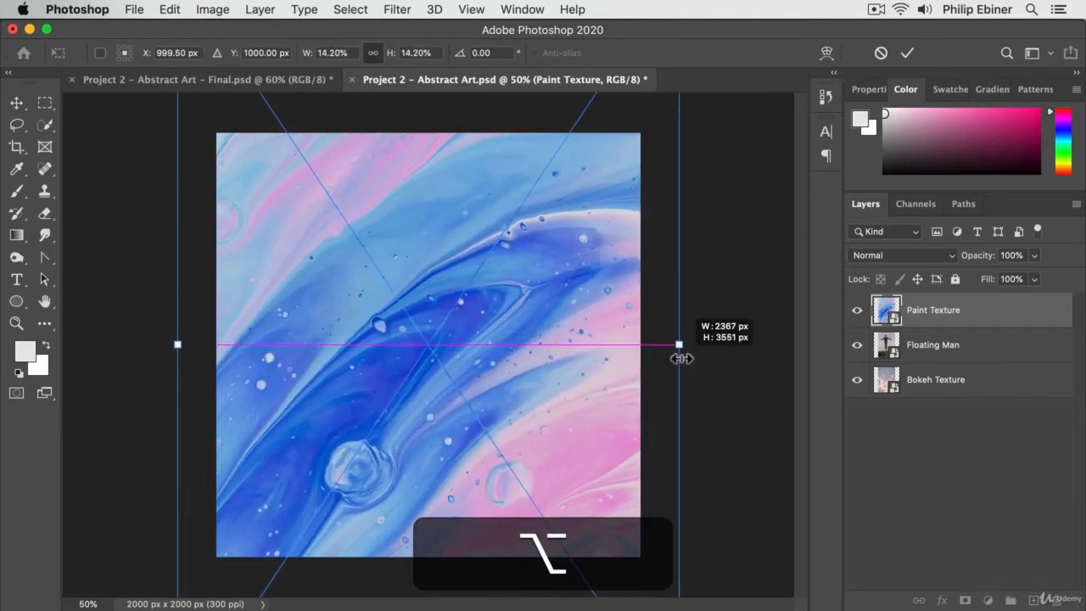
Step: Apply the Paint Texture layer's 14.20% scaling and move the layer to the bottom of the layer stack
key("Return")
left_click_drag(933, 310, 931, 402)
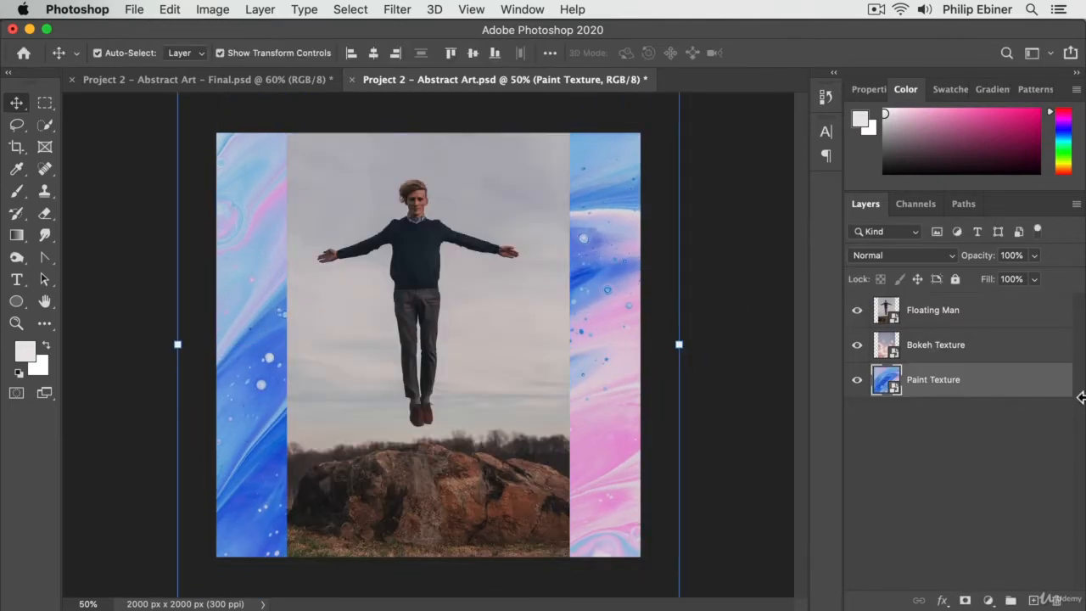
Step: Toggle the upper layers' visibility to compare them, leaving Bokeh Texture hidden and Floating Man shown
left_click(857, 346)
left_click(856, 310)
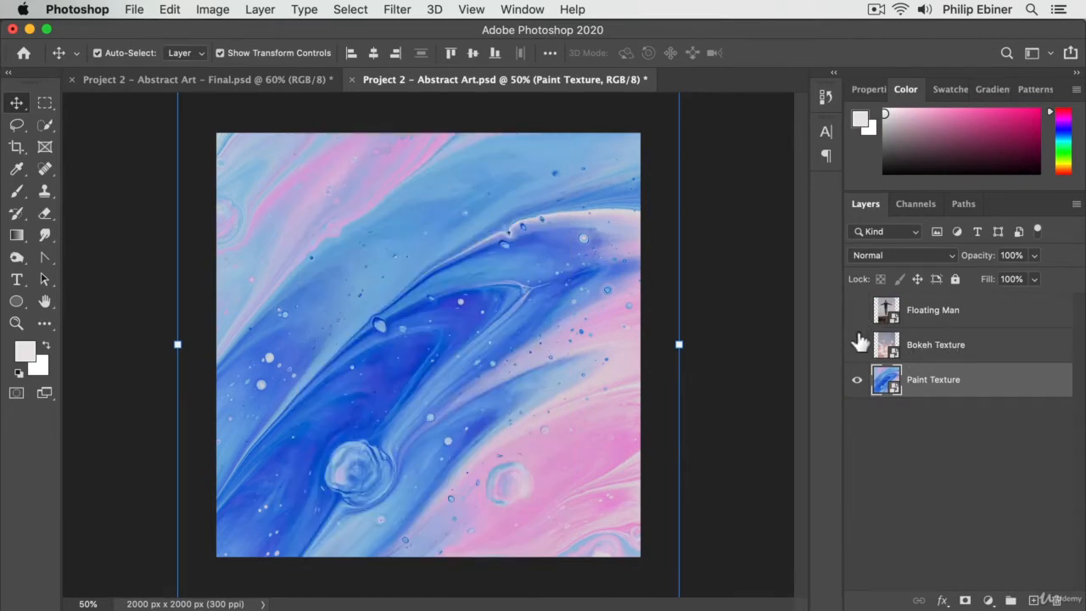
left_click(857, 345)
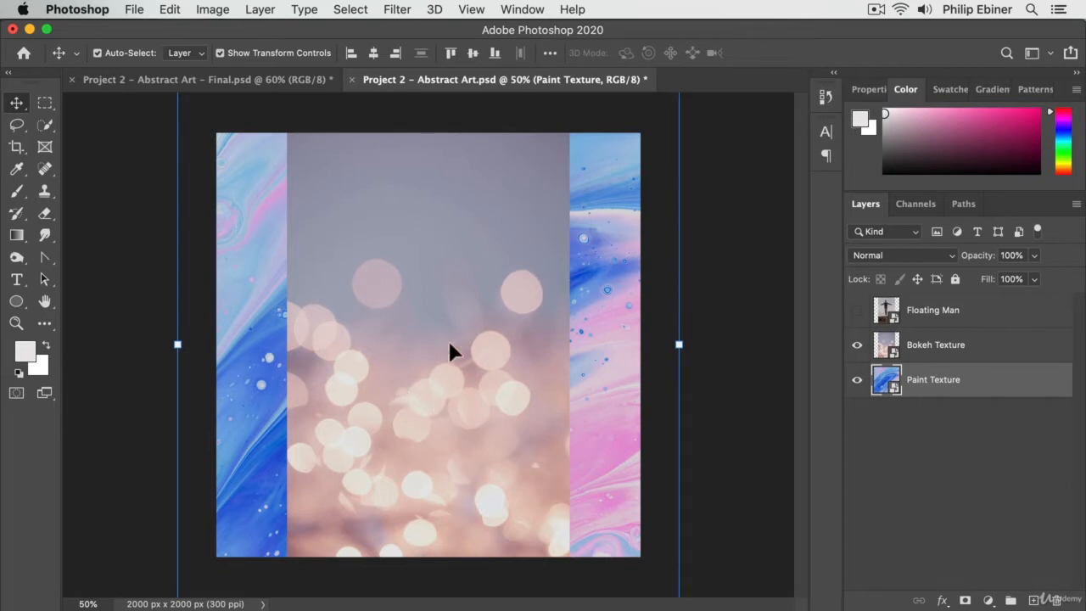
left_click(857, 345)
left_click(857, 312)
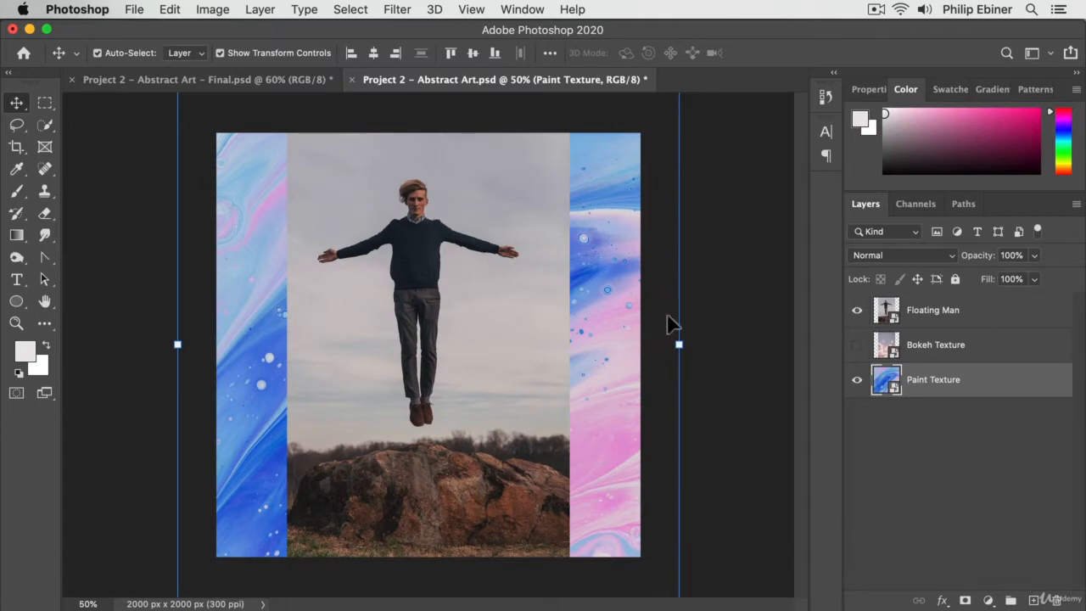
Step: Select the man on the Floating Man layer by loosely outlining his whole figure with the Object Selection tool in Lasso mode
left_click(955, 314)
key("z")
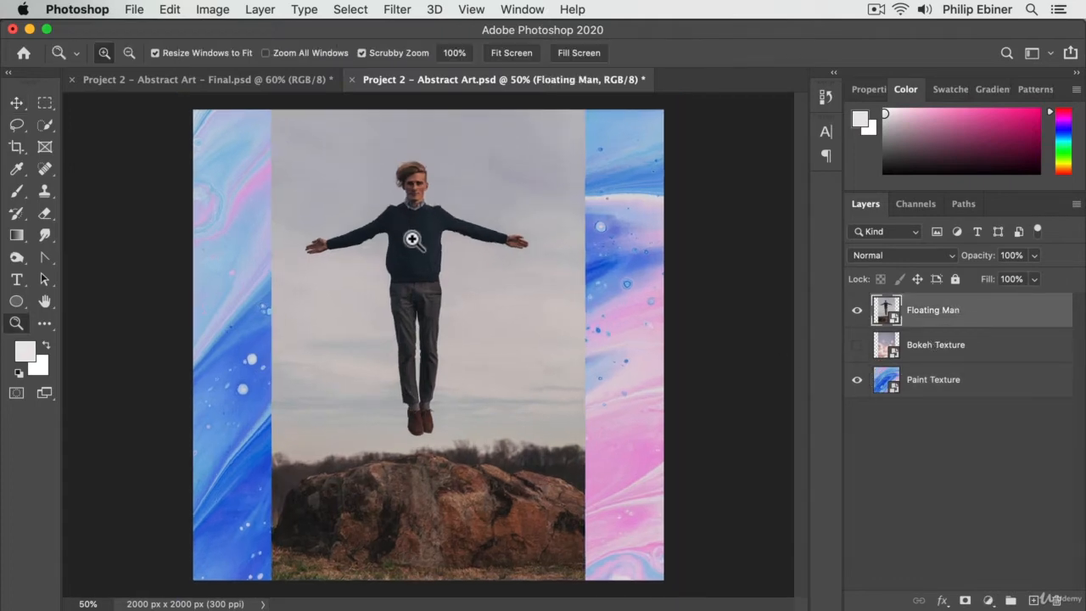
left_click(410, 230)
left_click(413, 225)
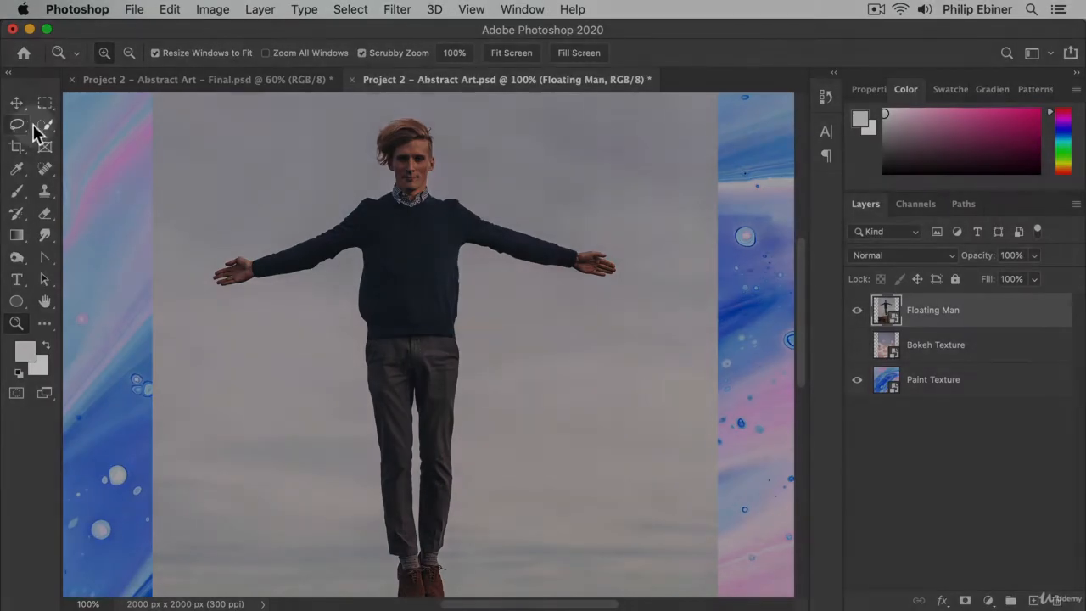
left_click(45, 124)
left_click(116, 123)
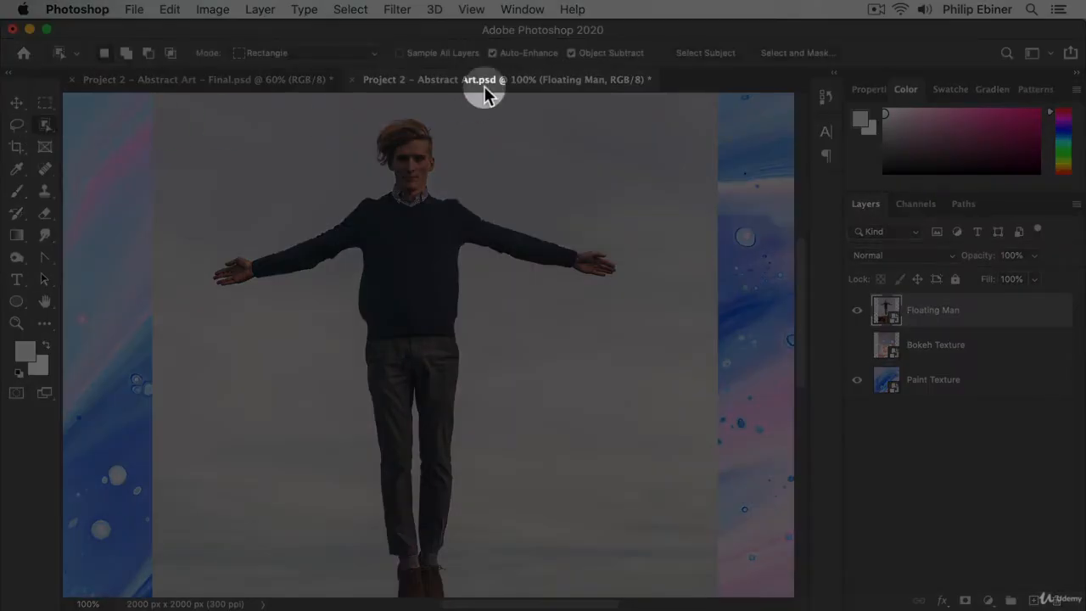
left_click(318, 52)
left_click(306, 71)
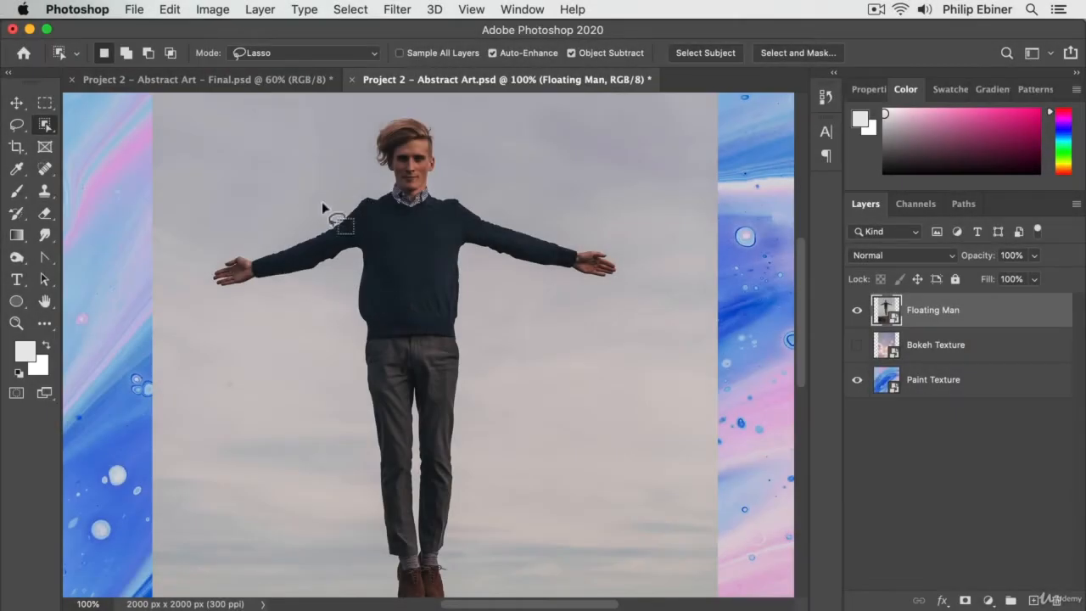
mouse_move(200, 249)
left_mouse_down()
mouse_move(313, 201)
mouse_move(379, 117)
mouse_move(460, 148)
left_mouse_up()
mouse_move(535, 209)
left_mouse_down()
mouse_move(625, 243)
mouse_move(656, 277)
mouse_move(574, 324)
mouse_move(510, 309)
mouse_move(486, 599)
left_mouse_up()
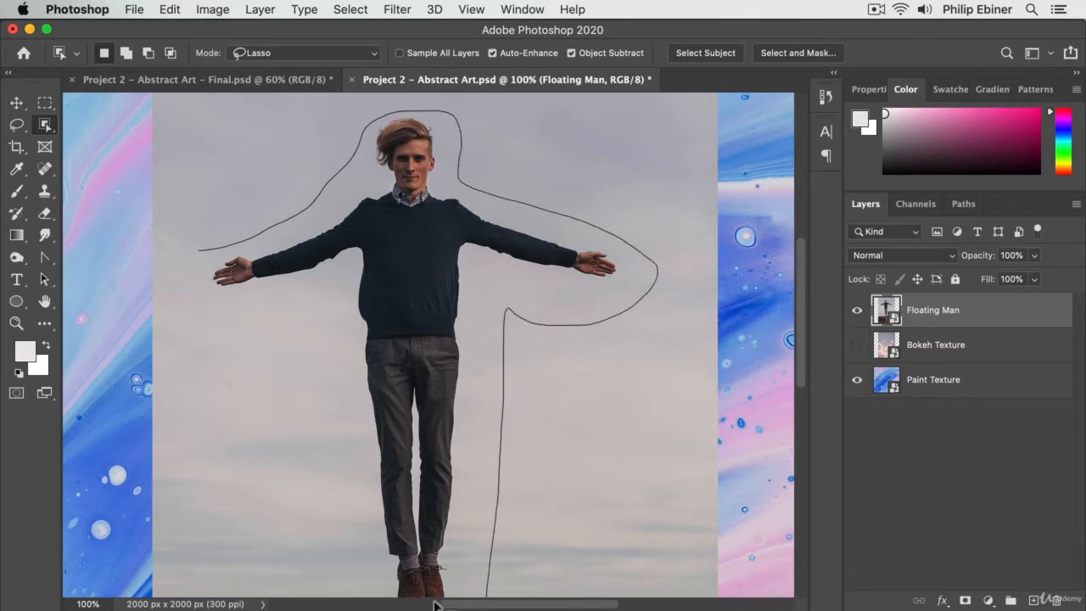
mouse_move(342, 596)
left_mouse_down()
mouse_move(331, 505)
mouse_move(350, 264)
mouse_move(289, 297)
mouse_move(218, 307)
mouse_move(204, 256)
left_mouse_up()
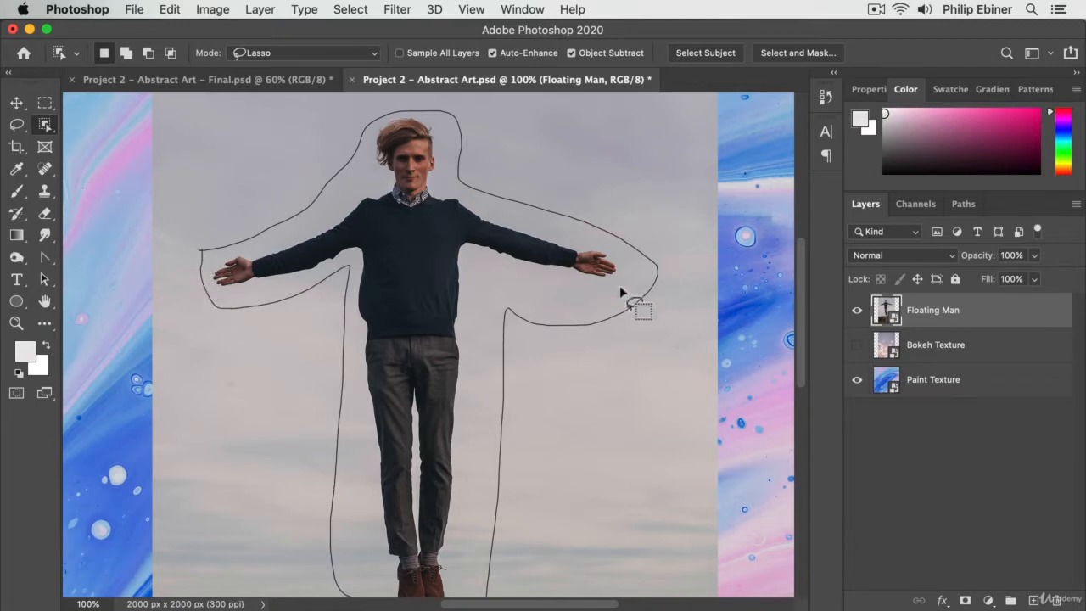
mouse_move(444, 384)
left_mouse_down()
mouse_move(453, 286)
mouse_move(458, 402)
left_mouse_up()
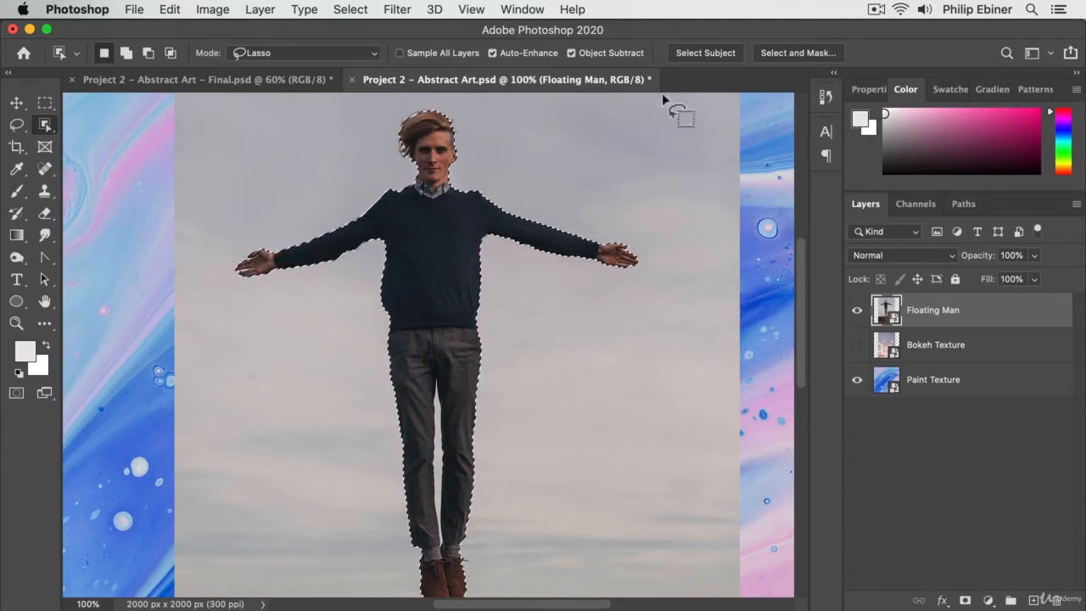
Step: In Select and Mask, subtract the gap between the man's legs from the selection with the Quick Selection brush at size 12
left_click(813, 56)
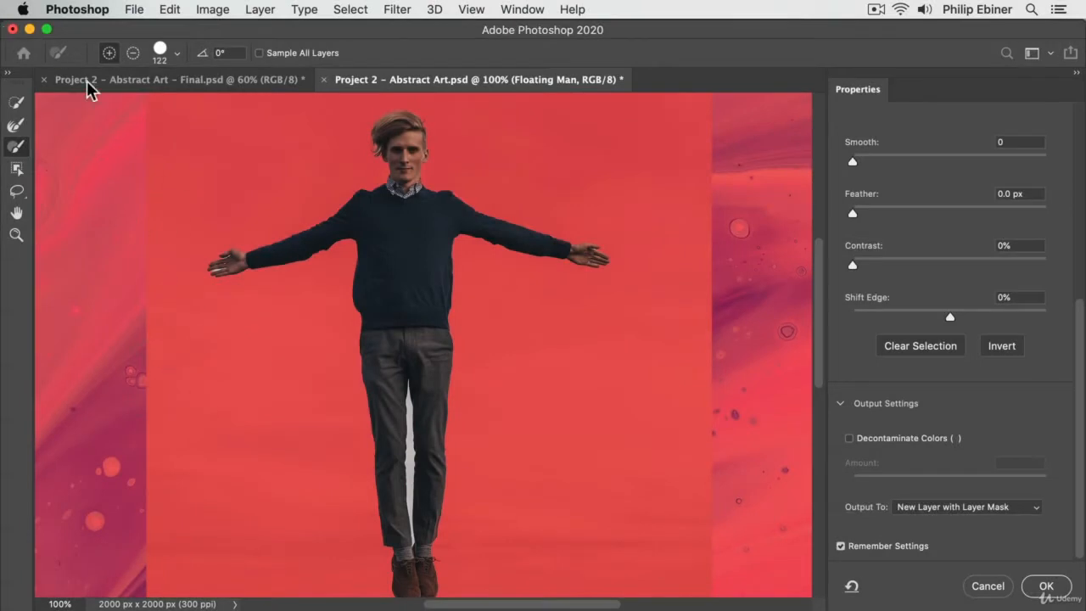
left_click(15, 100)
left_click(133, 53)
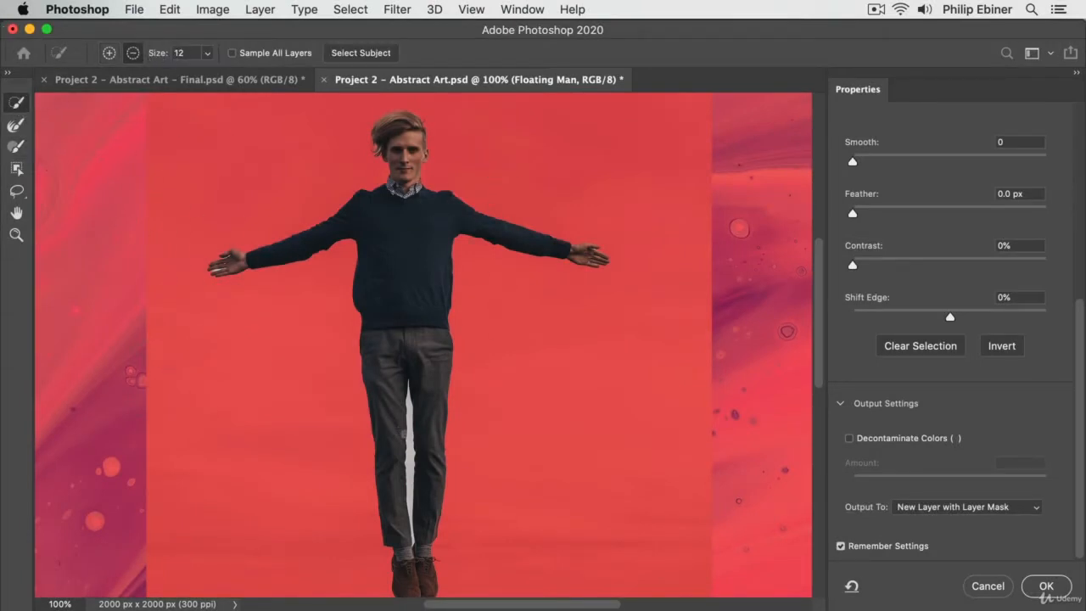
left_click_drag(410, 435, 418, 482)
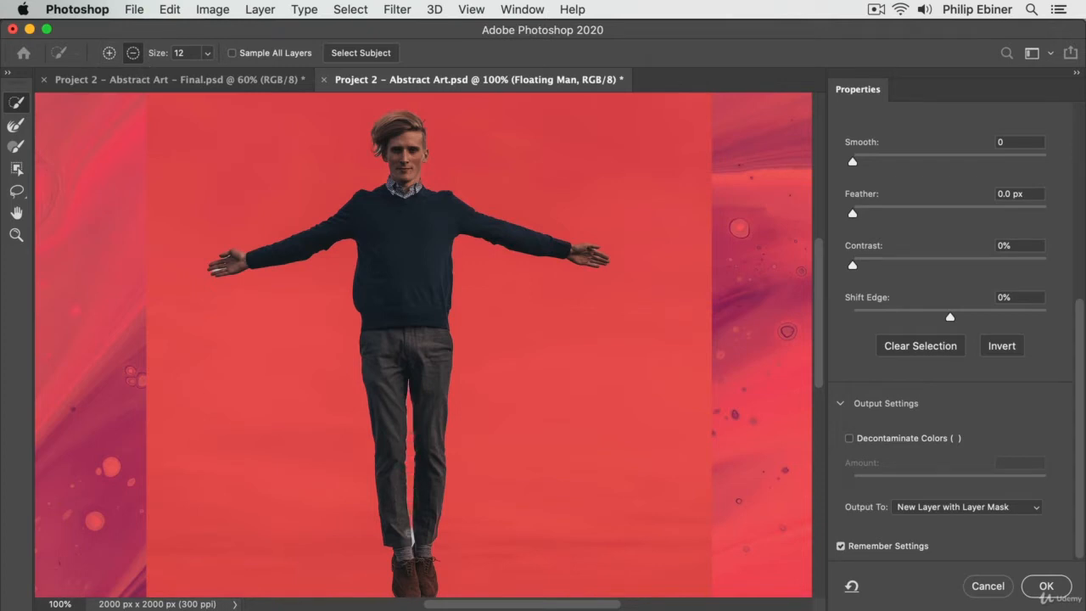
key("super+z")
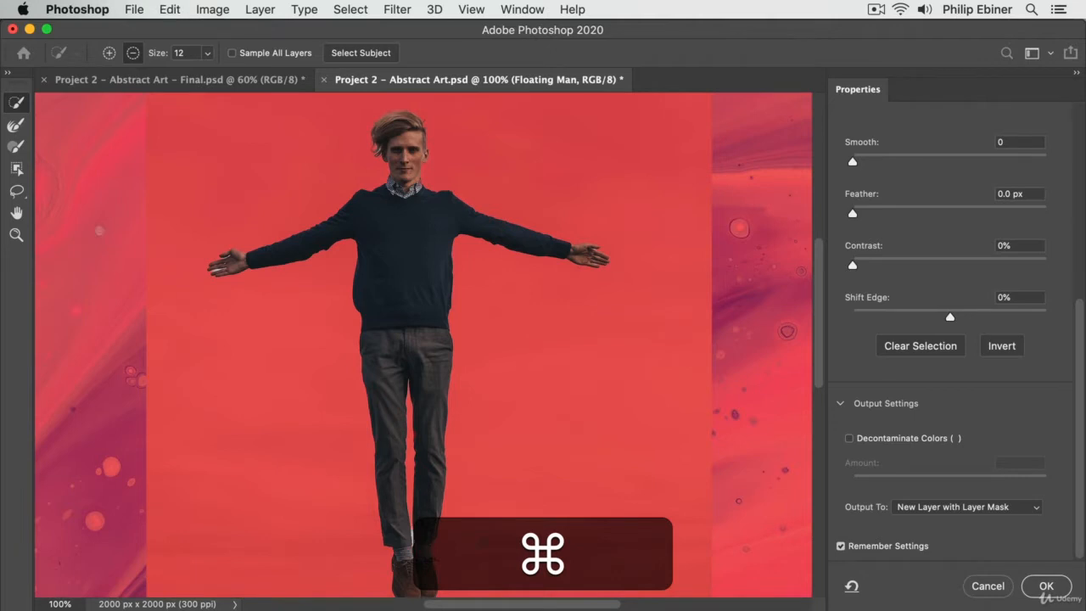
Step: Try to subtract the remaining sky sliver between the man's ankles with the Quick Selection brush at size 6
left_click(17, 235)
left_click(399, 541)
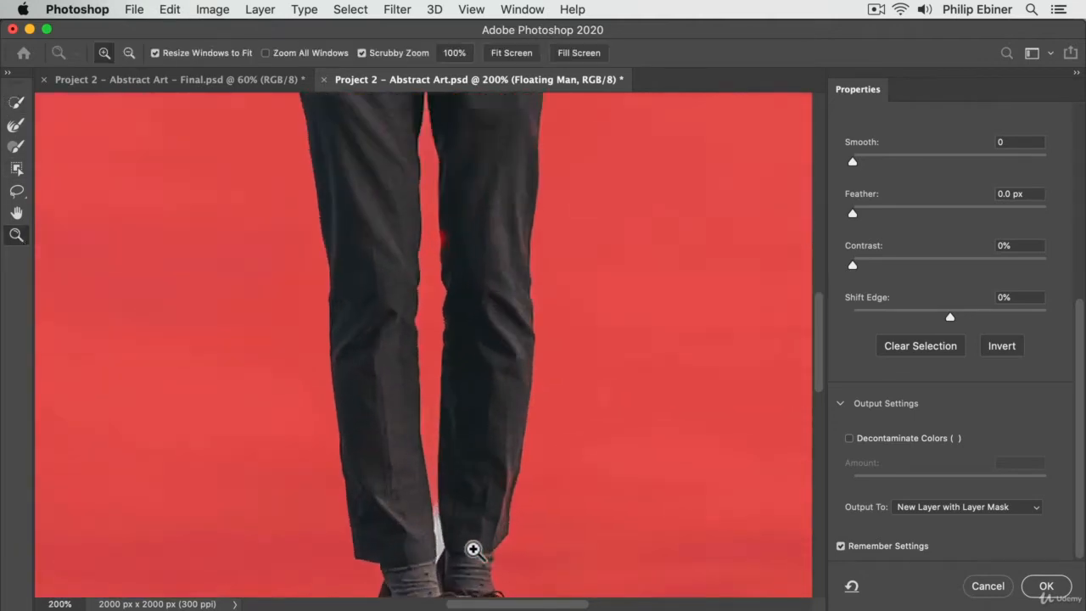
left_click(474, 550)
left_click_drag(472, 552, 472, 400)
left_click(408, 355)
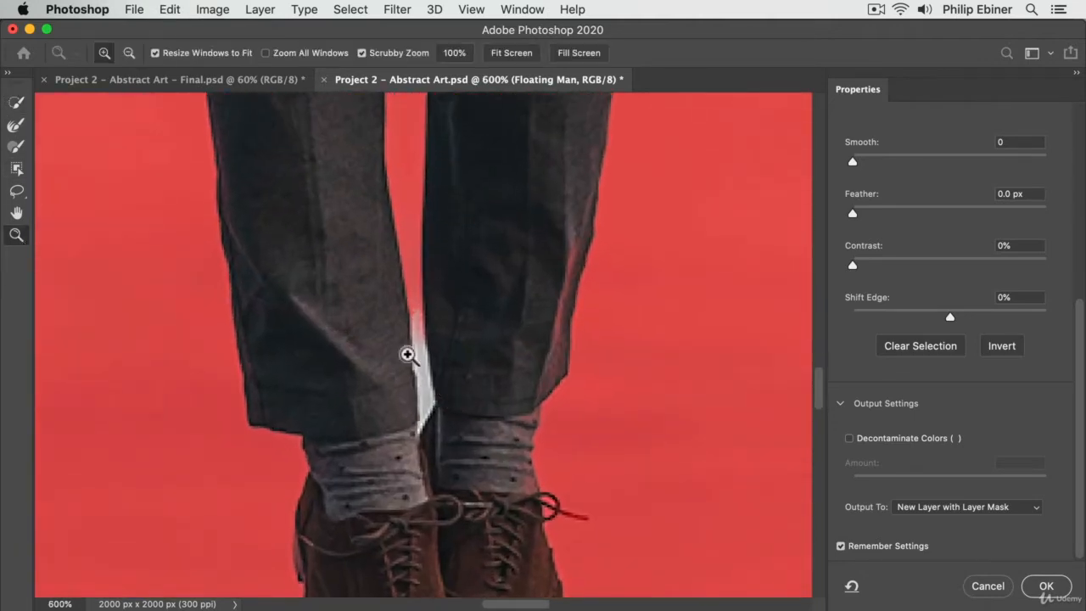
left_click(18, 102)
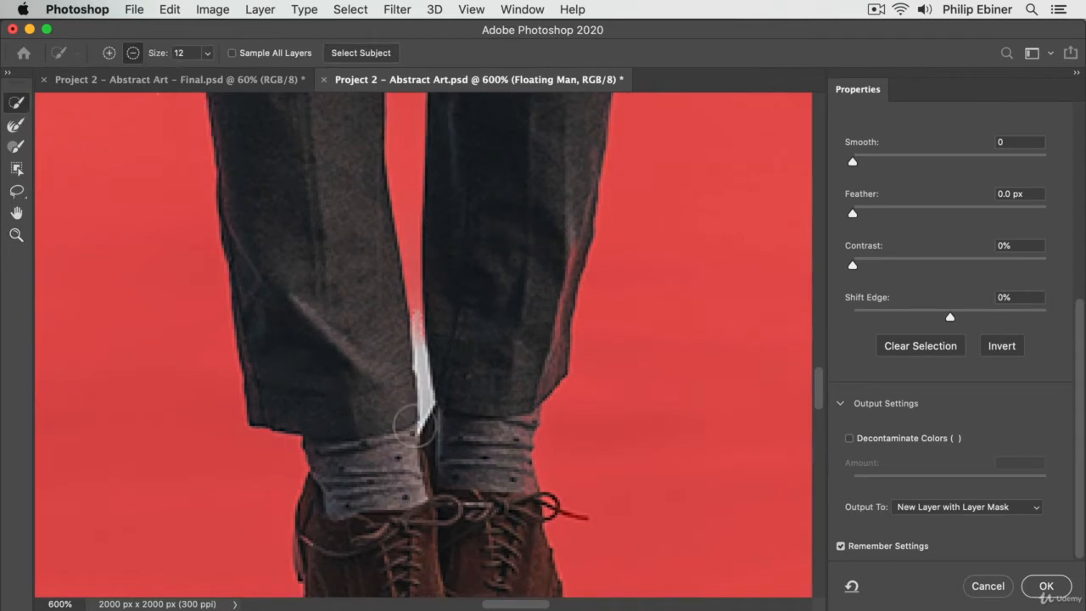
left_click_drag(425, 393, 410, 403)
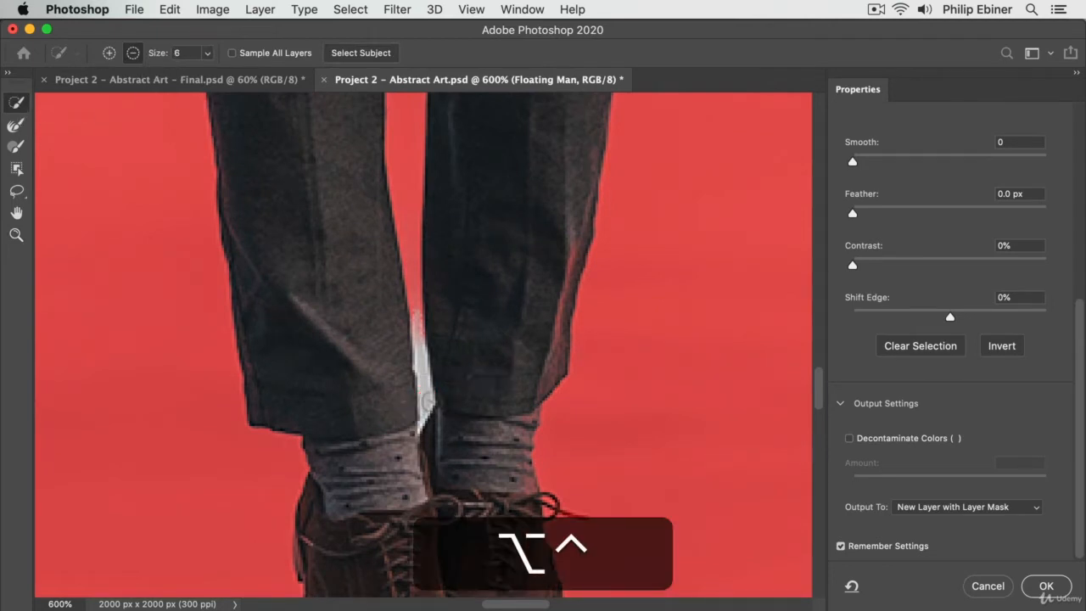
left_click(428, 395)
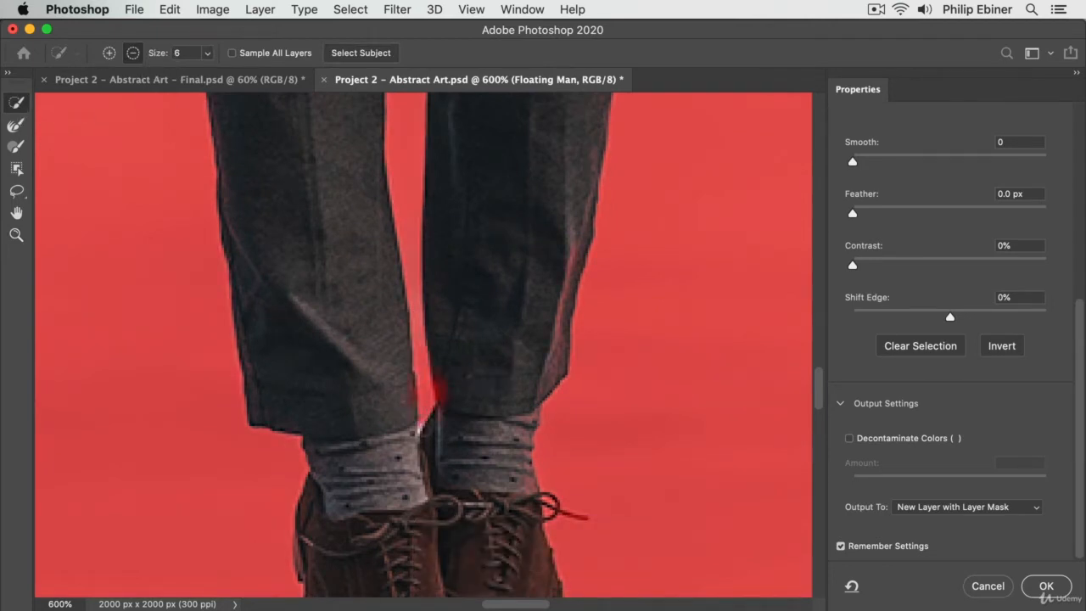
key("super+z")
Step: Subtract the sky sliver between the ankles with the brush at size 3, undo strokes that cut into the sock, and return the brush to adding
mouse_move(425, 380)
left_mouse_down()
mouse_move(421, 366)
mouse_move(421, 424)
left_mouse_up()
key("super+z")
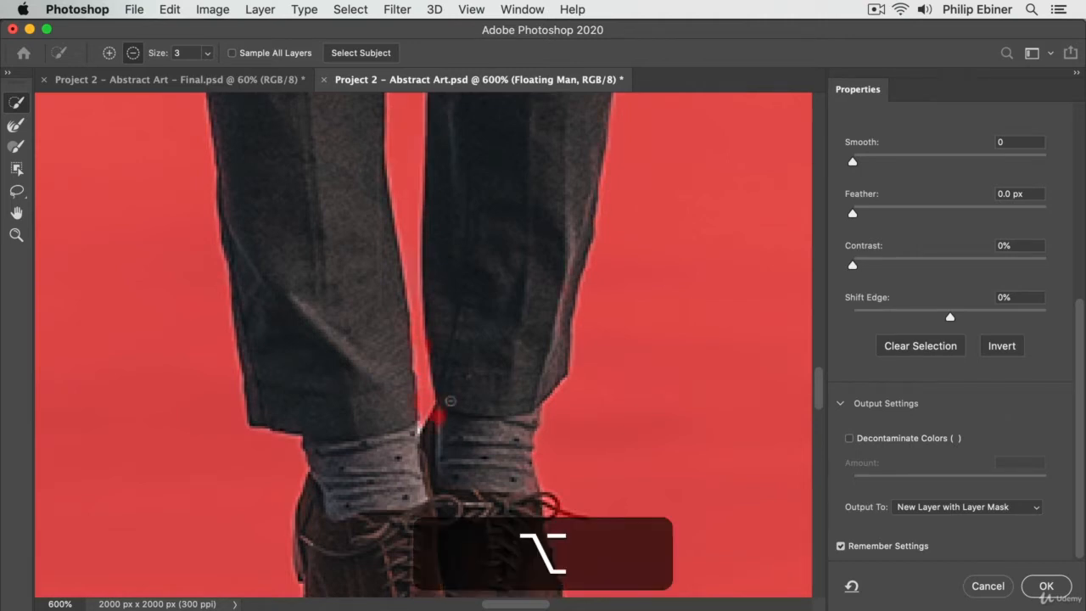
mouse_move(449, 402)
left_mouse_down()
mouse_move(436, 434)
mouse_move(451, 399)
left_mouse_up()
key("alt+super+z")
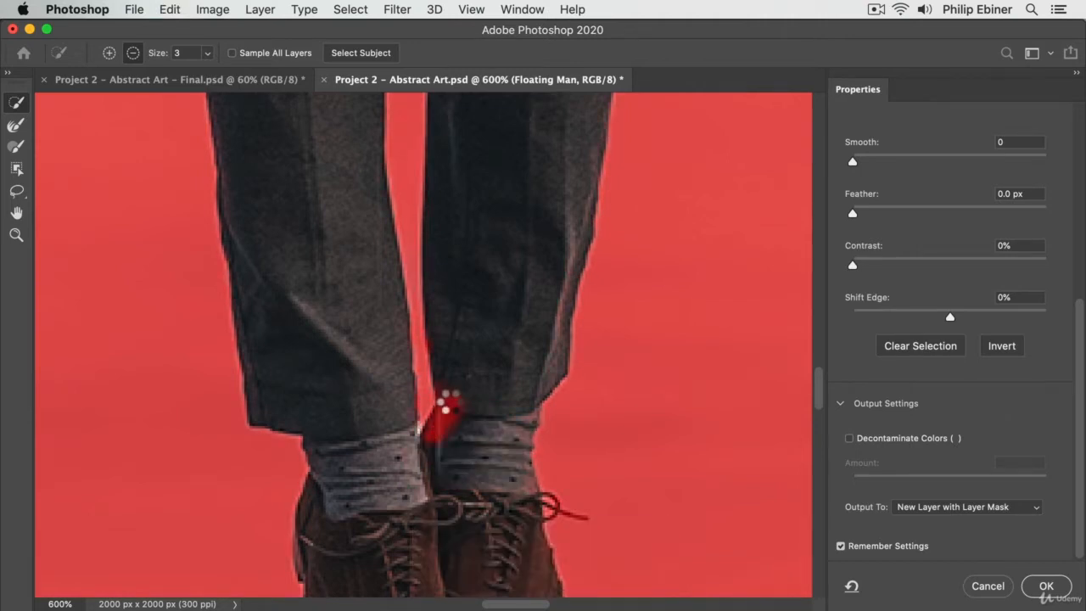
key("super+z")
left_click(109, 52)
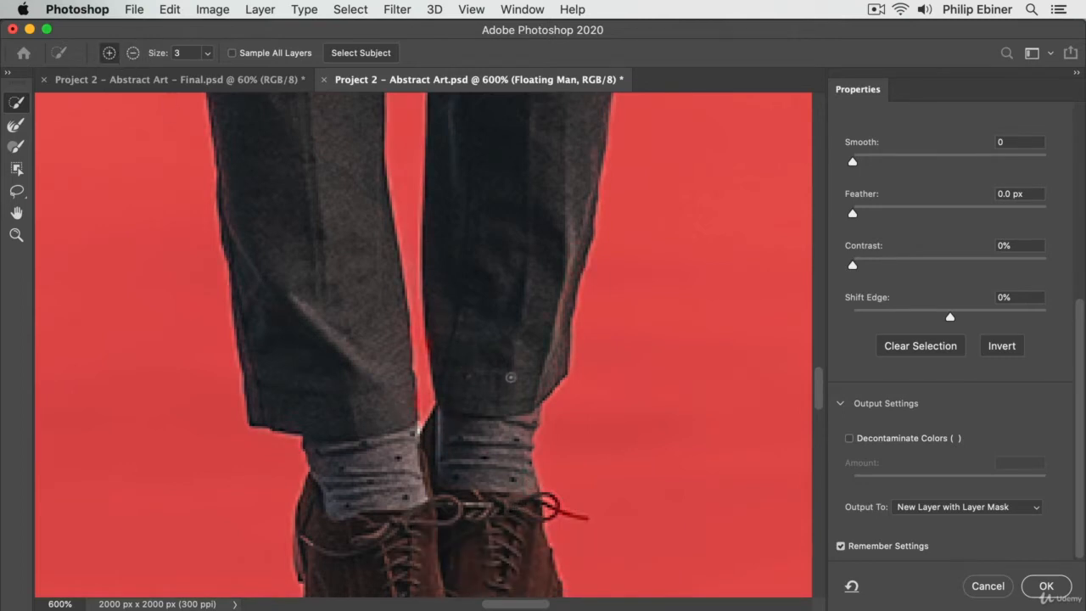
left_click(467, 320, "alt")
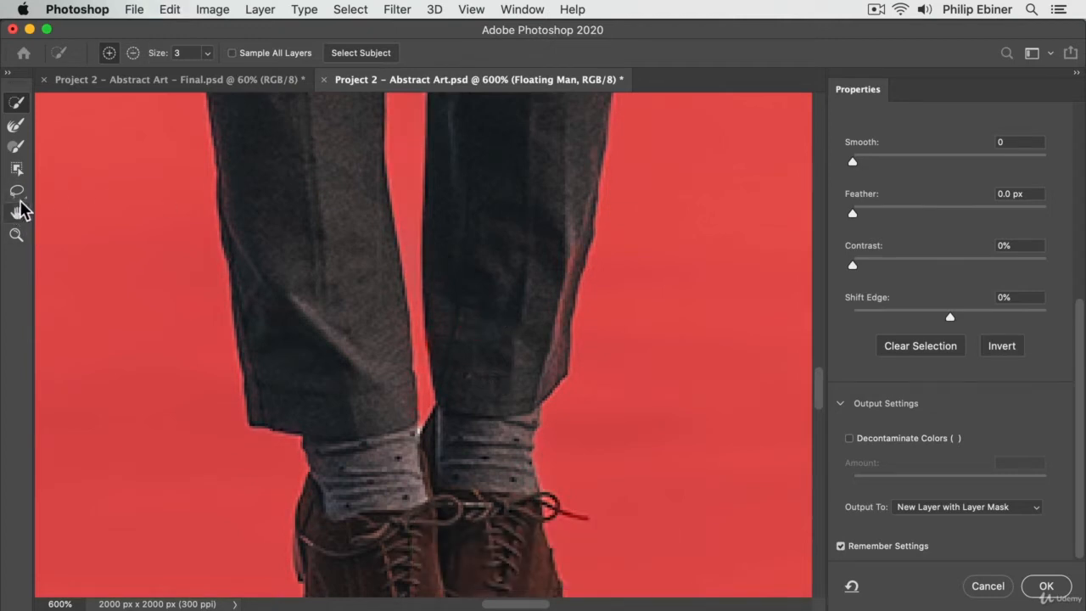
Step: Refine the selection edge around the man's hair with the Refine Edge brush at size 29
left_click(16, 234)
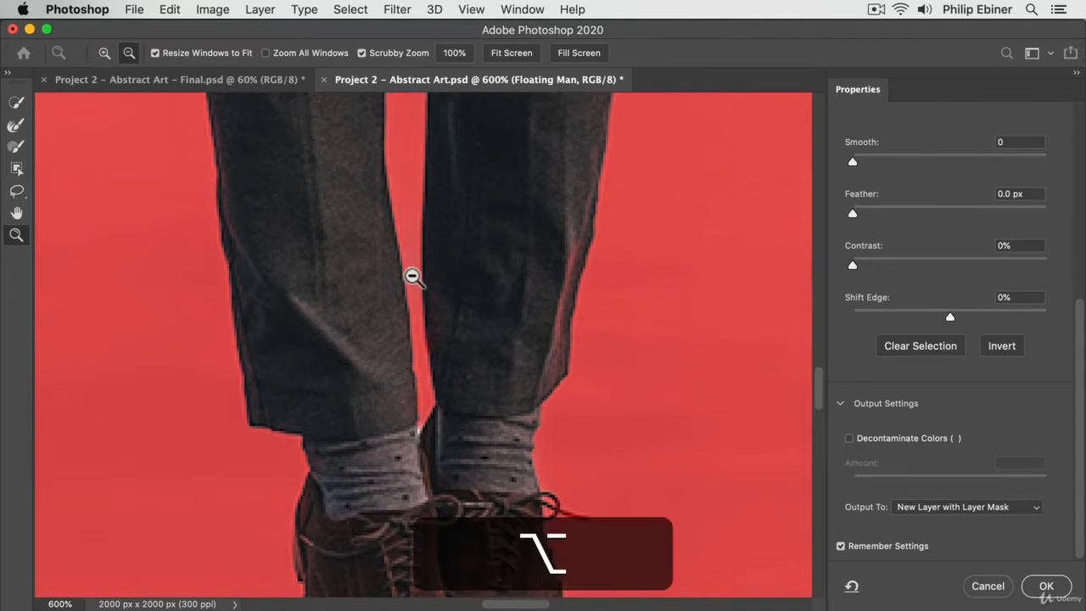
left_click(412, 276, "alt")
scroll(475, 182, "down", 5)
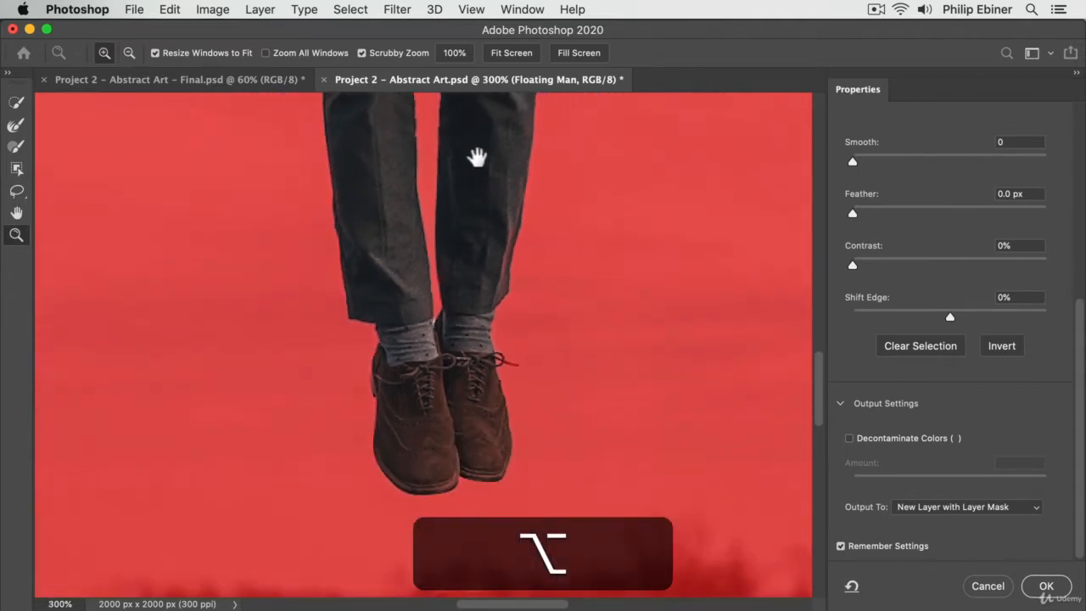
scroll(476, 157, "up", 15)
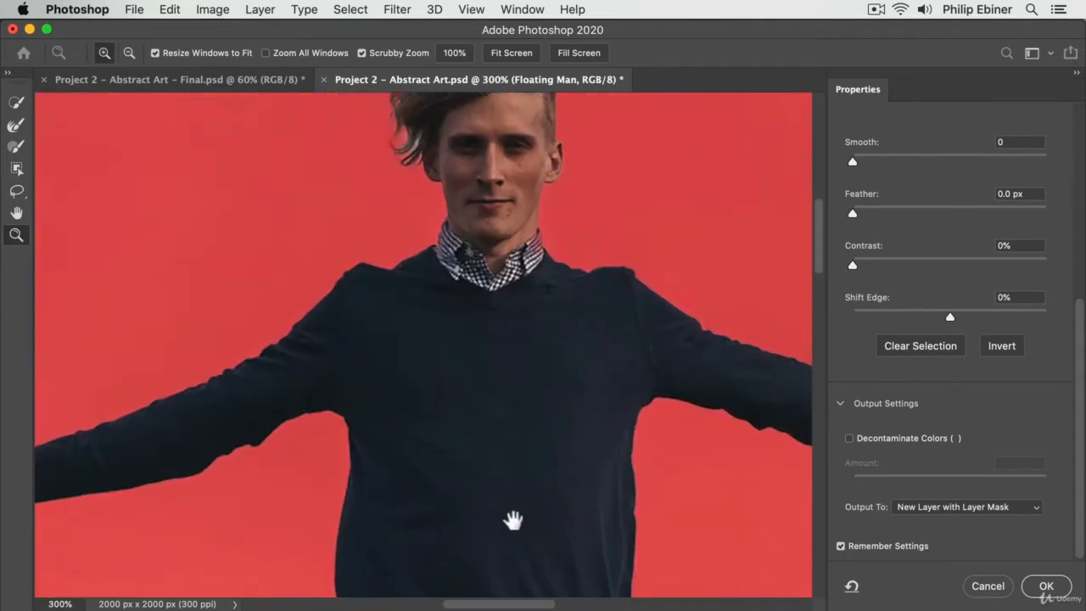
scroll(548, 453, "up", 5)
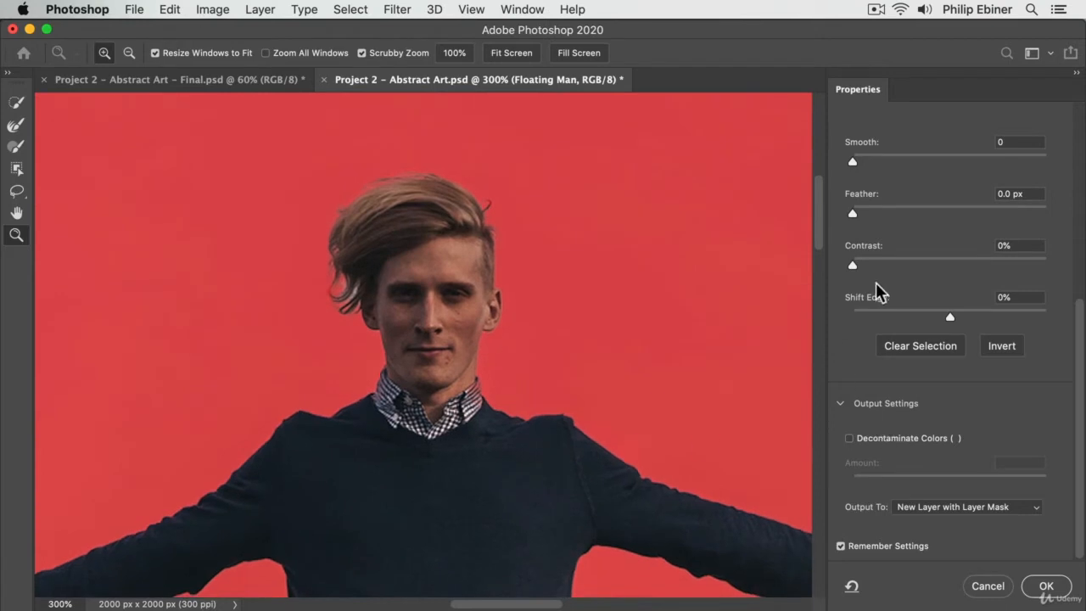
scroll(941, 356, "up", 8)
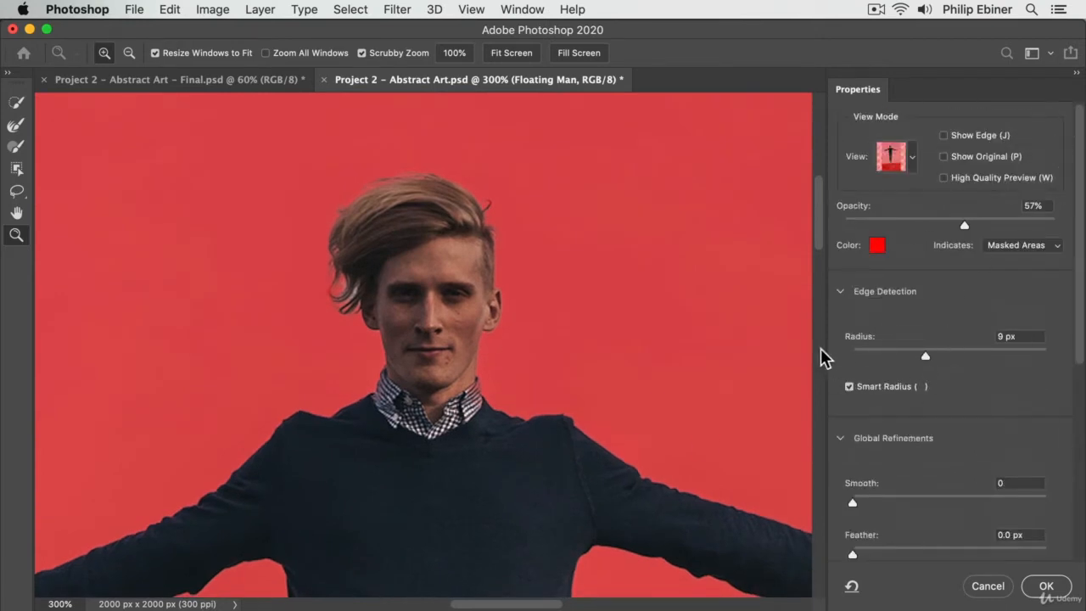
left_click(346, 296)
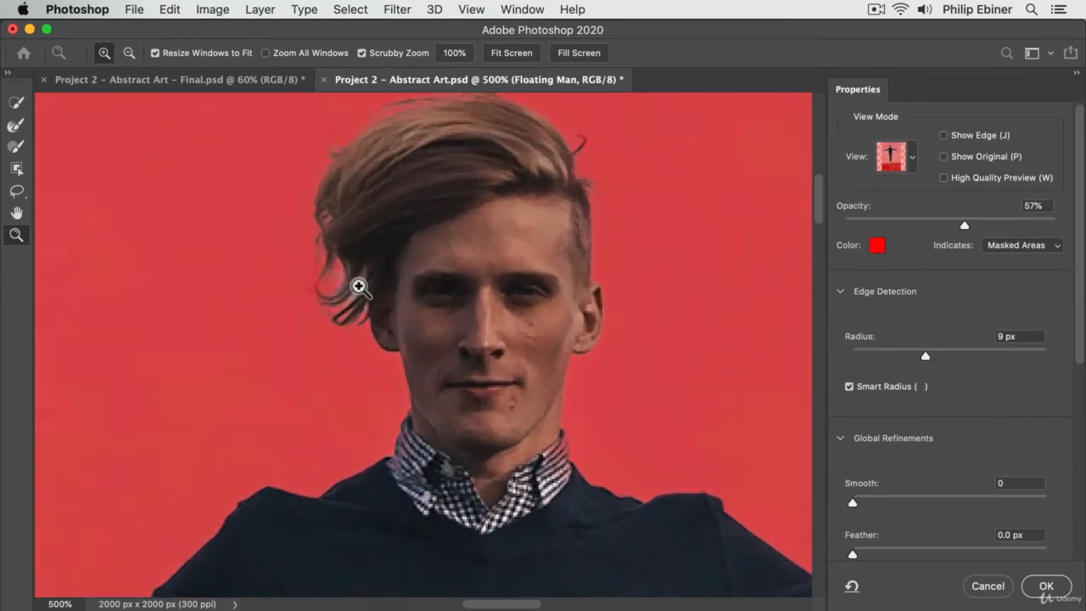
mouse_move(358, 285)
left_mouse_down()
mouse_move(359, 230)
mouse_move(354, 303)
left_mouse_up()
left_click(15, 129)
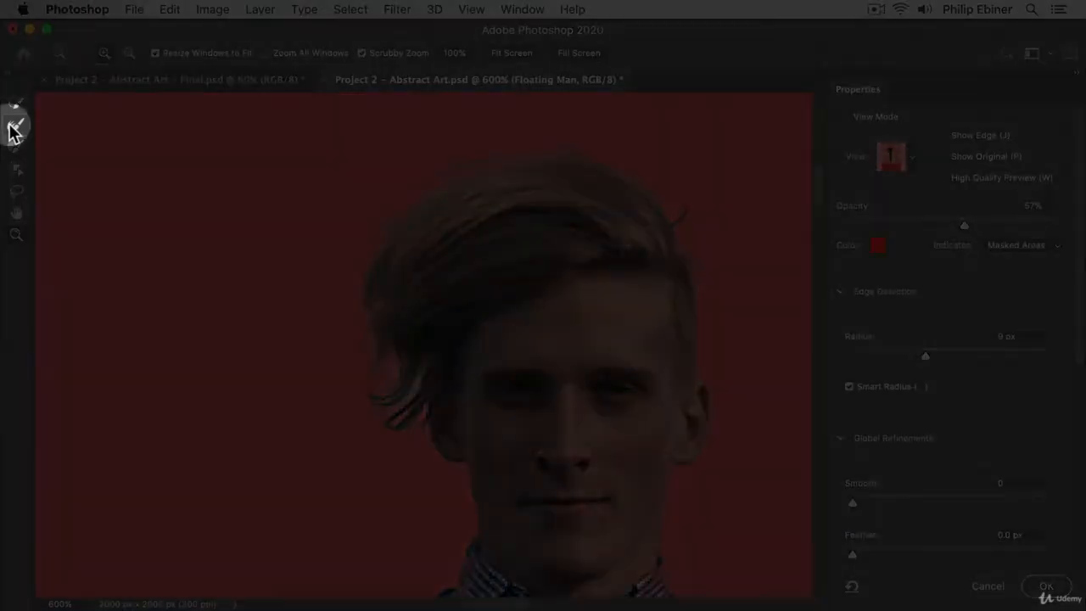
left_click(16, 129)
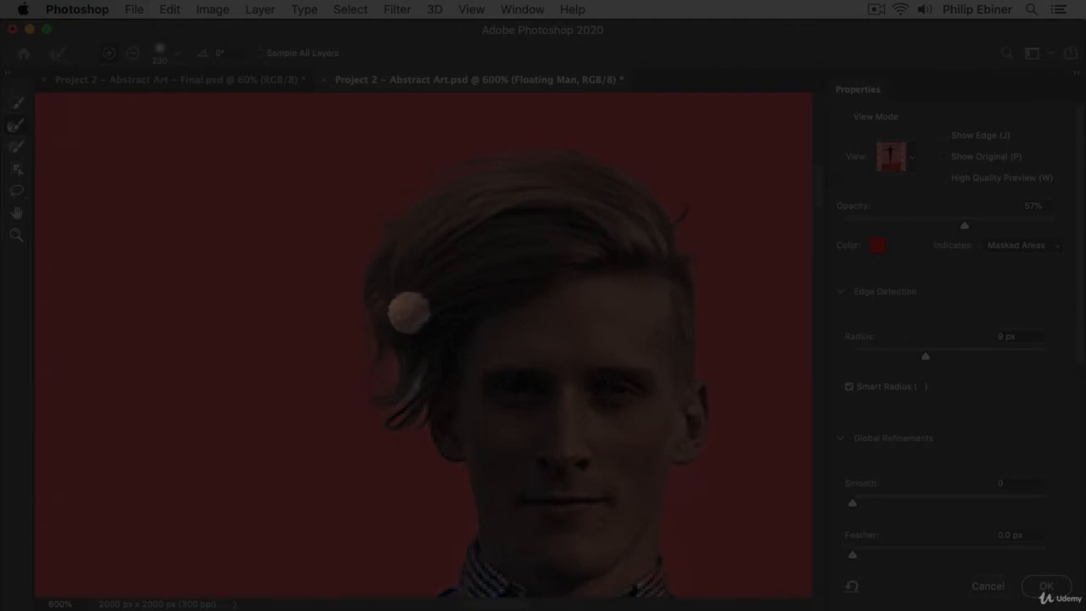
mouse_move(409, 316)
left_mouse_down()
mouse_move(255, 308)
mouse_move(12, 363)
mouse_move(2, 376)
left_mouse_up()
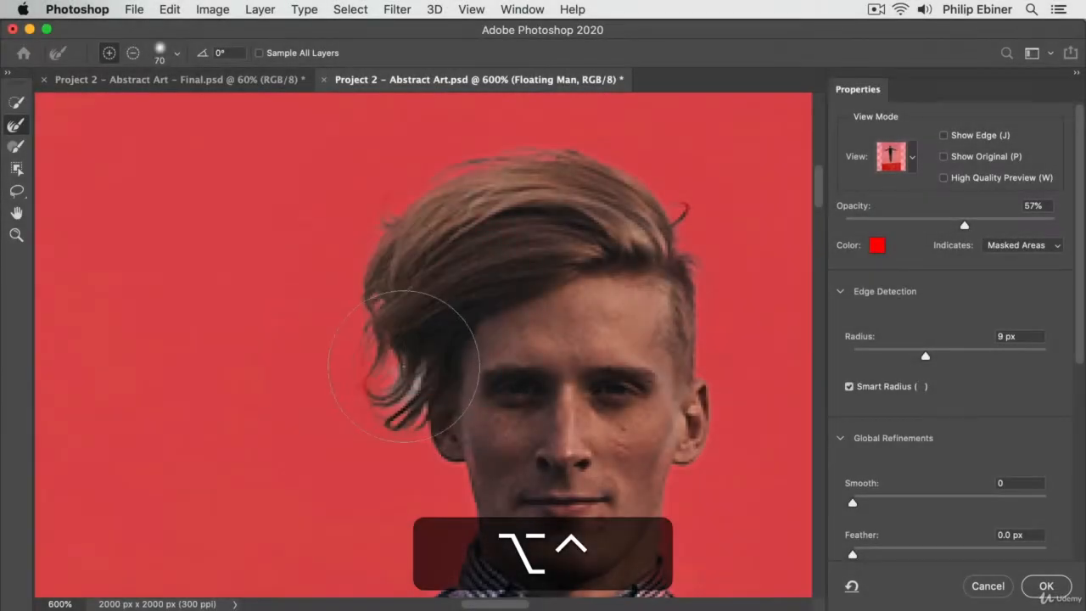
mouse_move(399, 395)
left_mouse_down()
mouse_move(238, 434)
mouse_move(305, 438)
mouse_move(296, 436)
left_mouse_up()
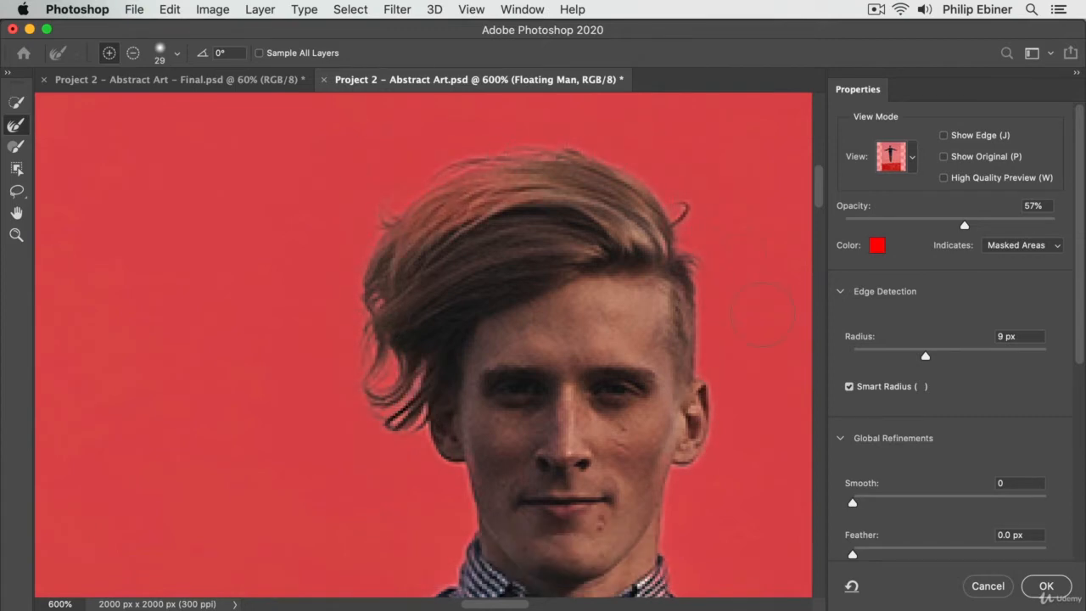
left_click_drag(648, 307, 545, 183)
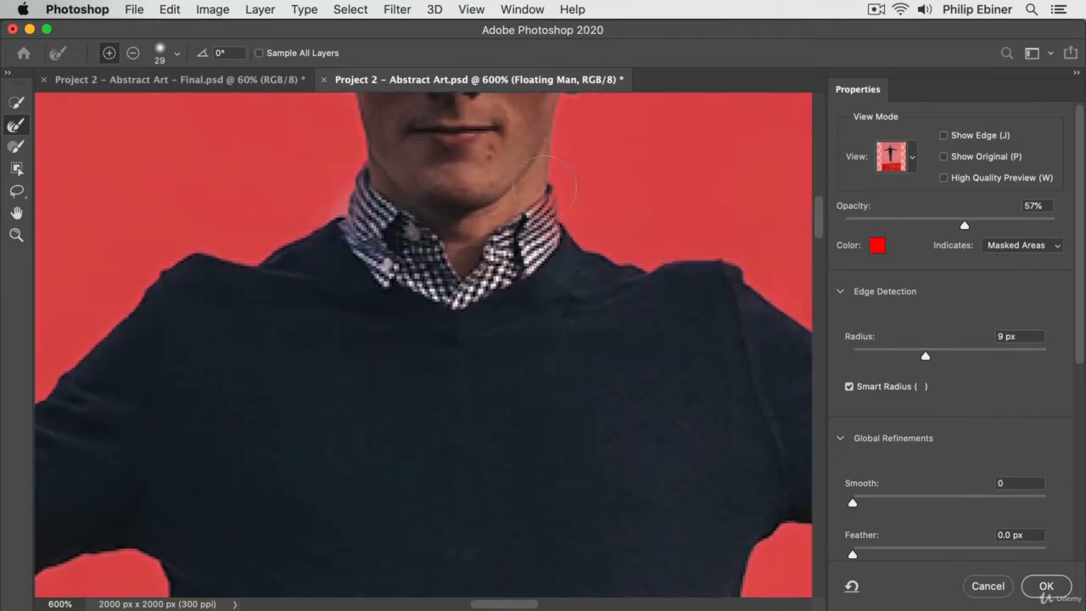
Step: Add the edge of the man's checked shirt collar to the selection with the Quick Selection brush at size 7
left_click(16, 102)
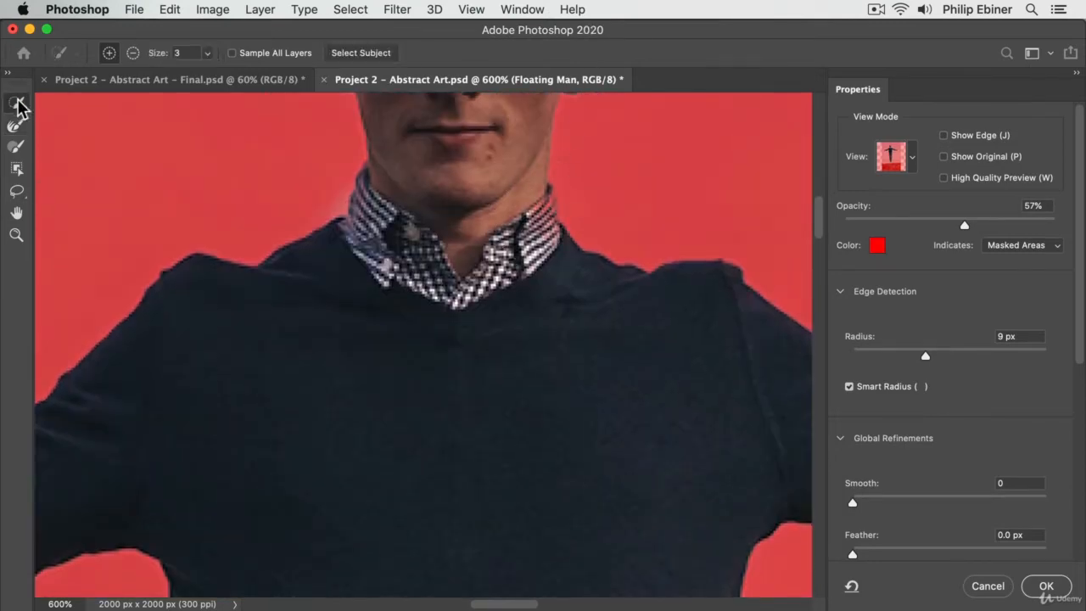
left_click_drag(525, 223, 548, 220)
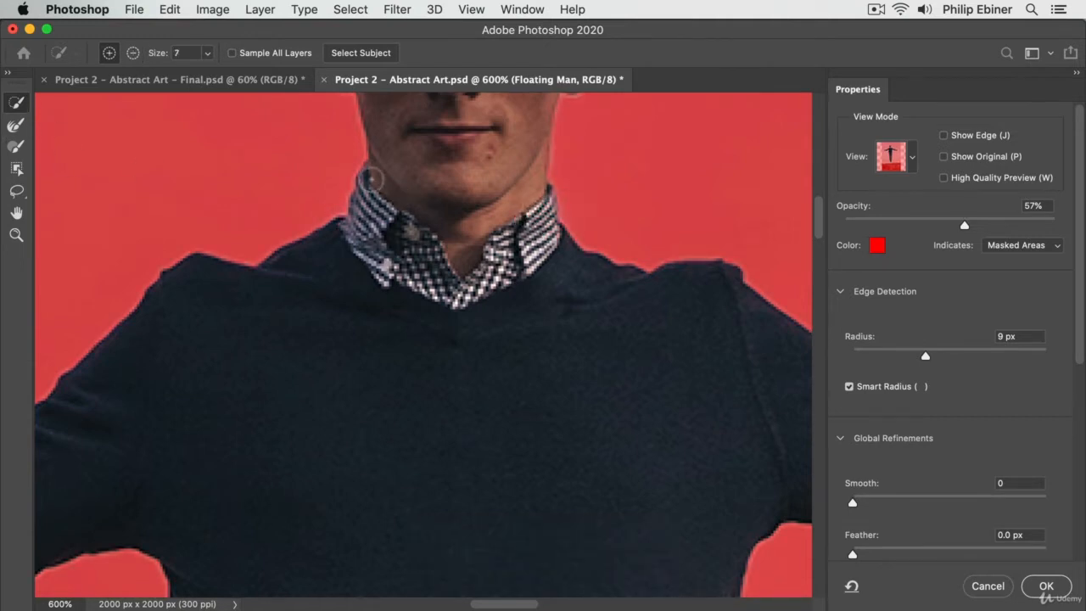
Step: Refine the selection between the fingers of the man's left hand with the Refine Edge brush at size 29
left_click_drag(697, 412, 327, 185)
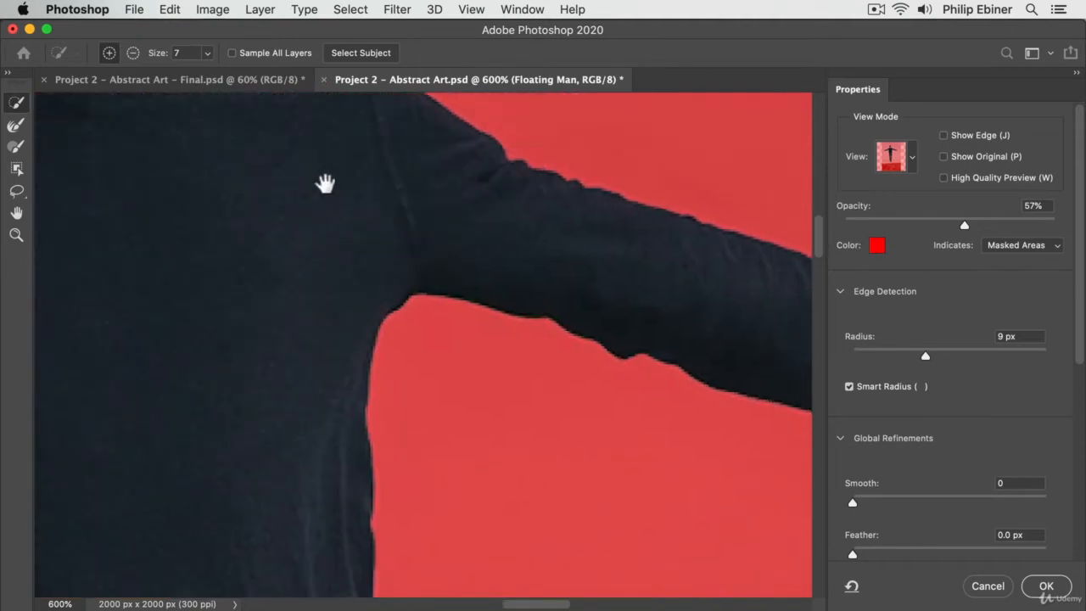
left_click_drag(628, 262, 88, 199)
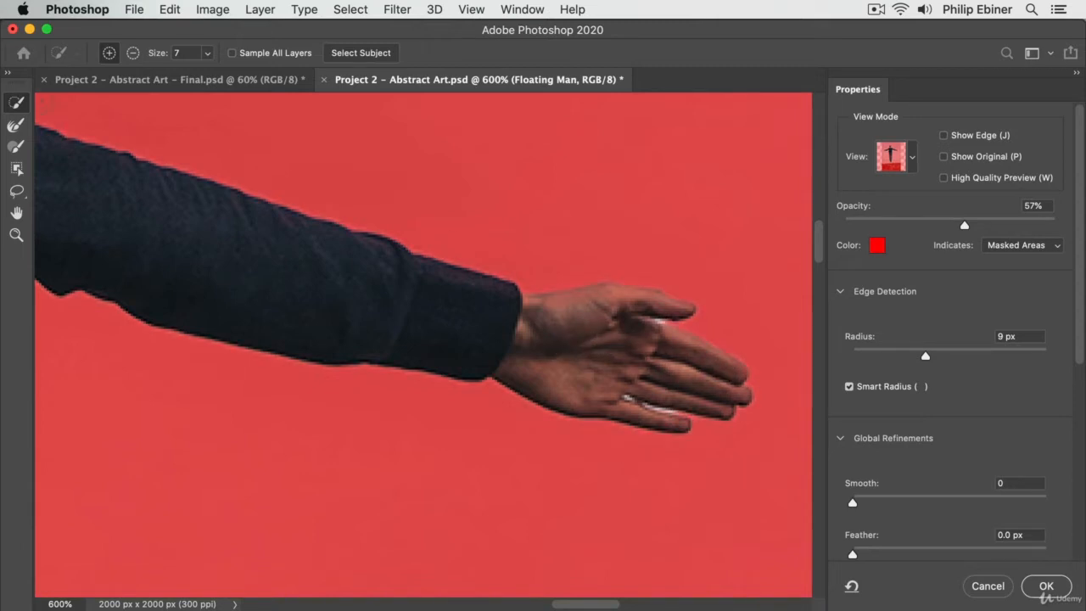
left_click(16, 124)
left_click_drag(684, 421, 676, 417)
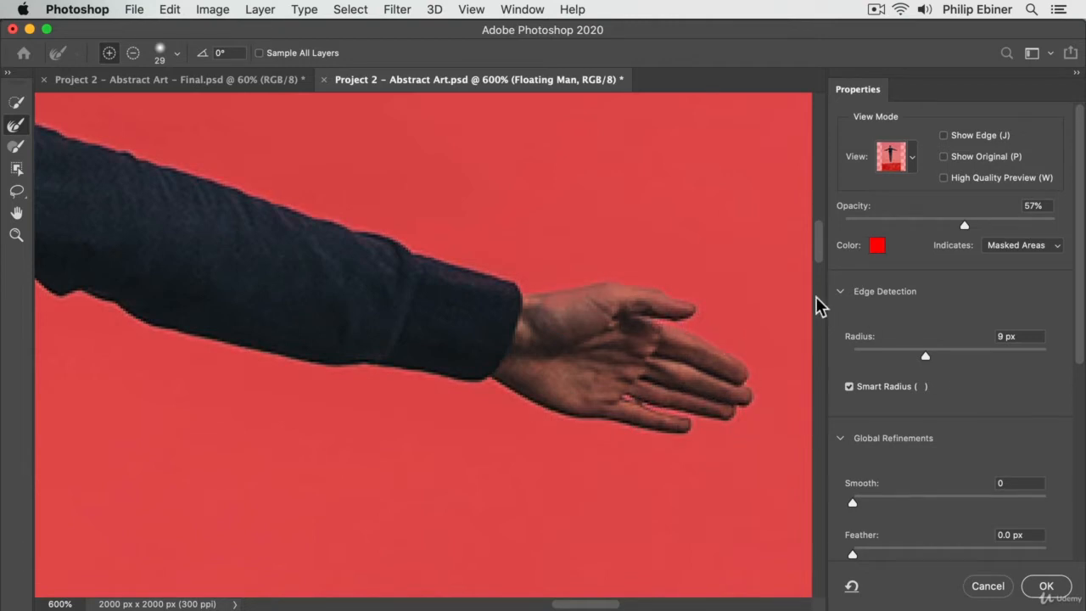
Step: Try to add the upper wrist edge of the man's right hand with the Quick Selection brush at size 7, and undo it
left_click_drag(259, 406, 352, 220)
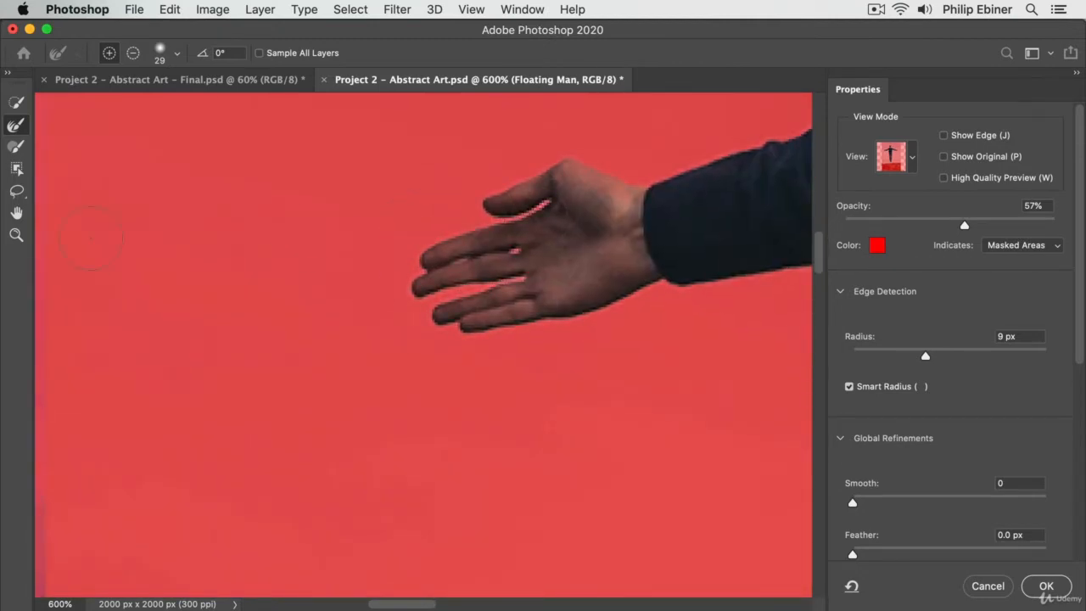
left_click(17, 104)
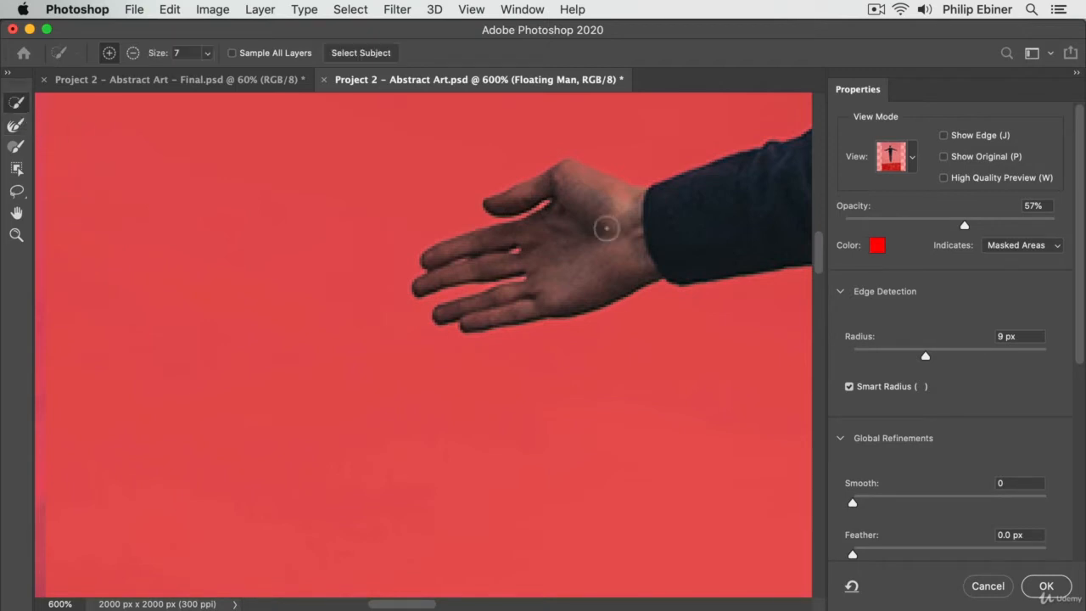
left_click_drag(586, 187, 636, 203)
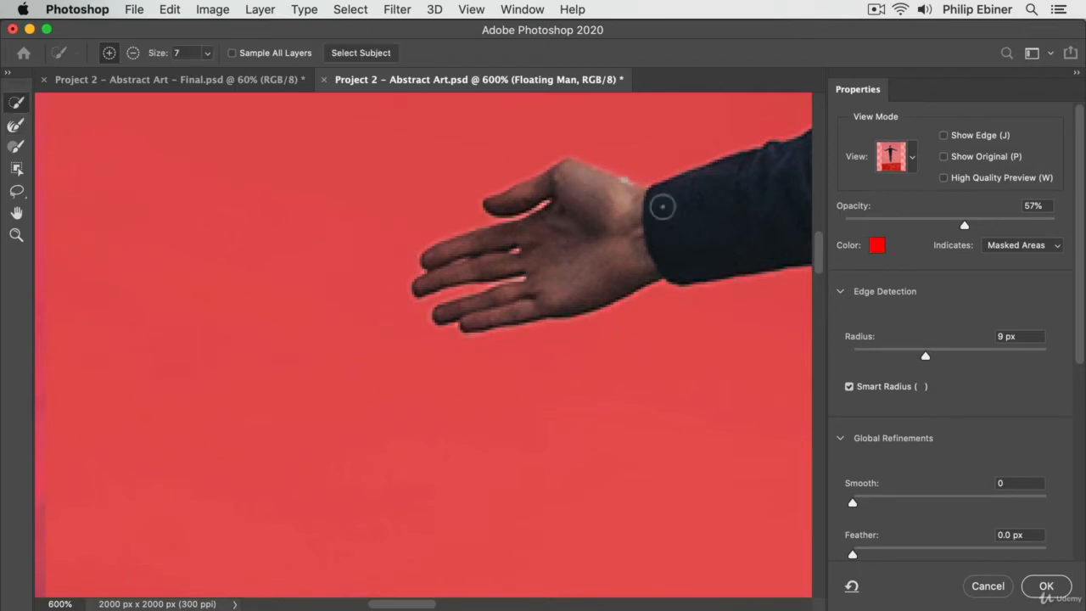
key("super+z")
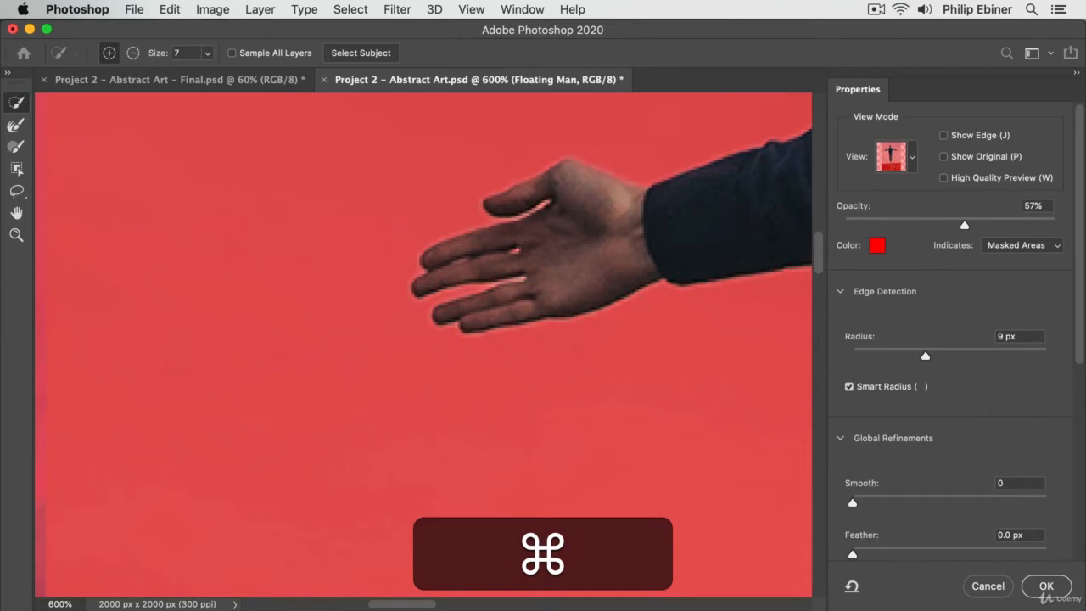
Step: Try to add the upper wrist and thumb edge of the man's left hand with the Quick Selection brush, and undo it
left_click_drag(642, 243, 218, 262)
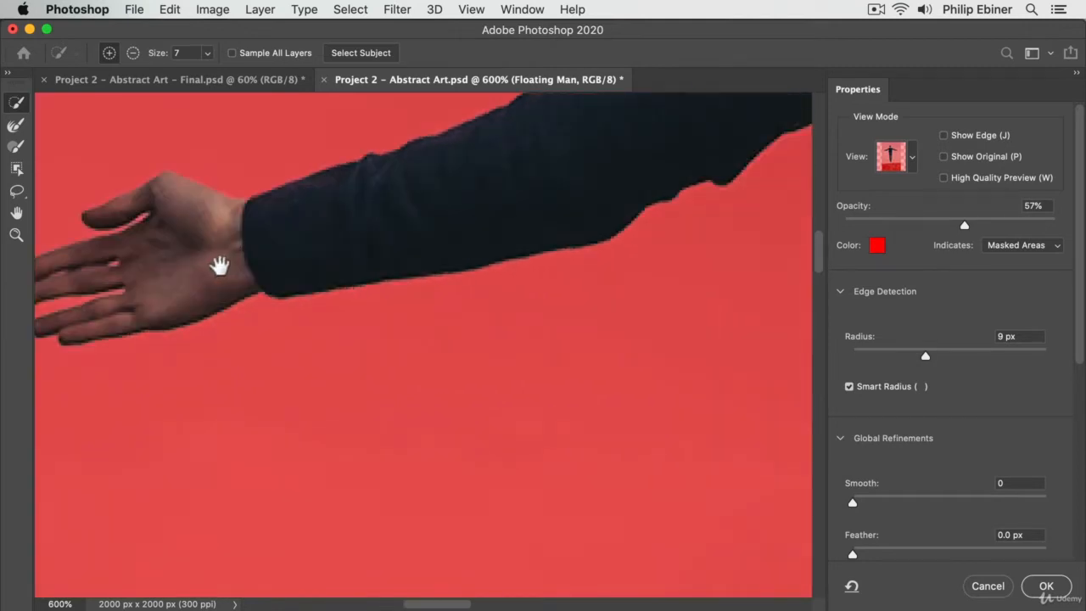
left_click_drag(713, 285, 331, 314)
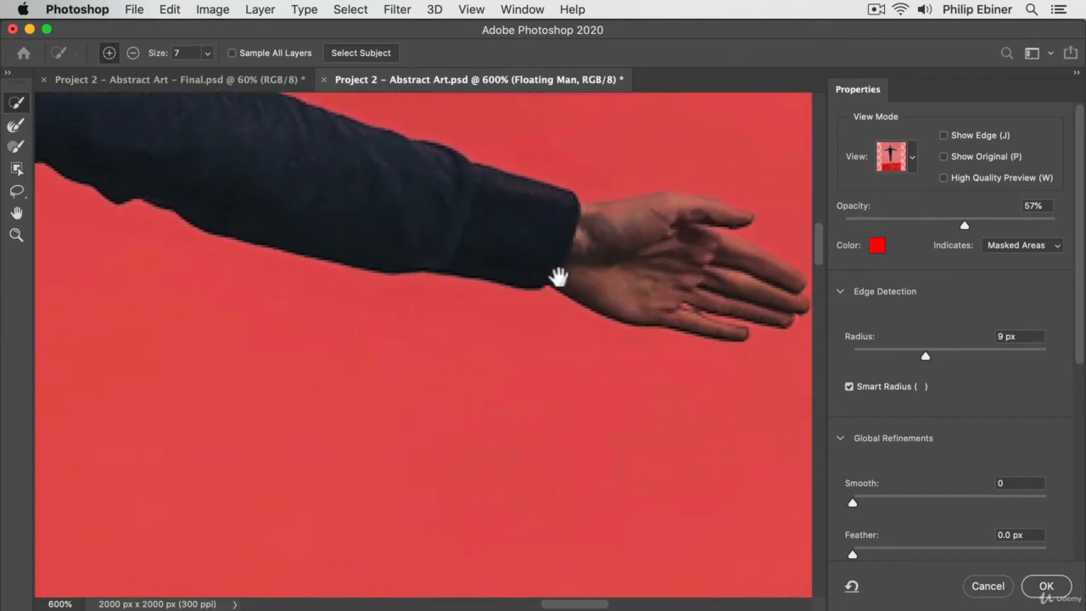
mouse_move(555, 202)
left_mouse_down()
mouse_move(631, 202)
mouse_move(631, 192)
mouse_move(656, 210)
left_mouse_up()
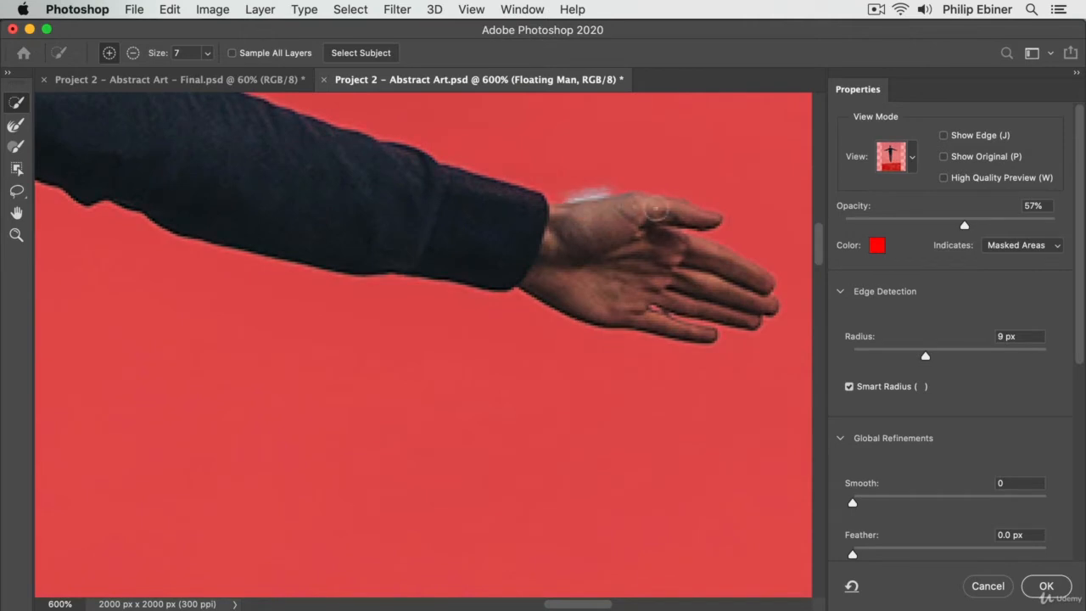
key("super+z")
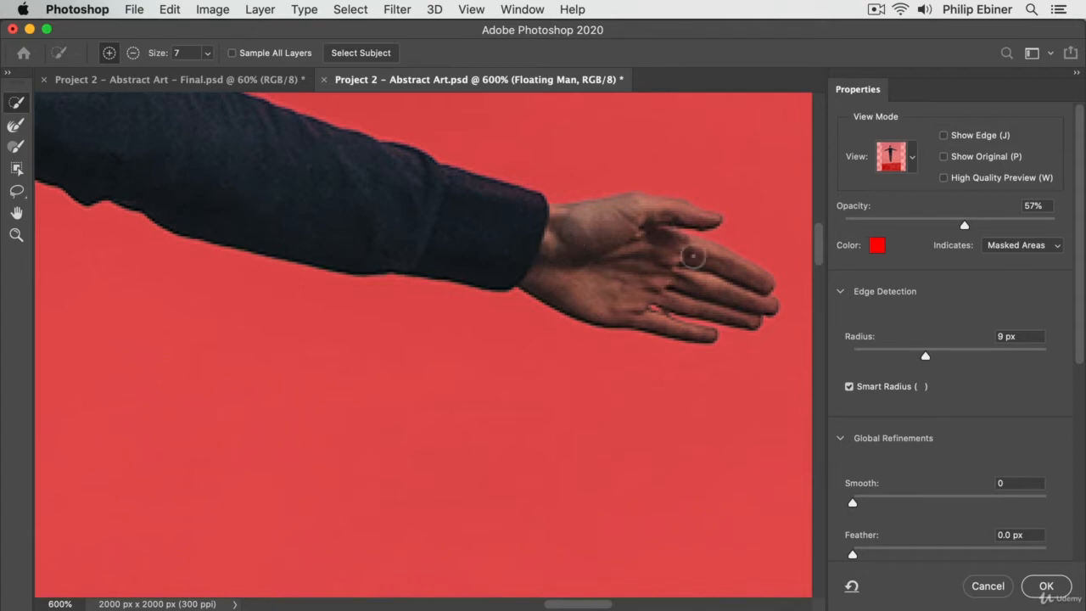
Step: Refine the selection around the loose shoelace on the man's left shoe with the Refine Edge brush at size 29
key("space")
left_click_drag(256, 446, 789, 192)
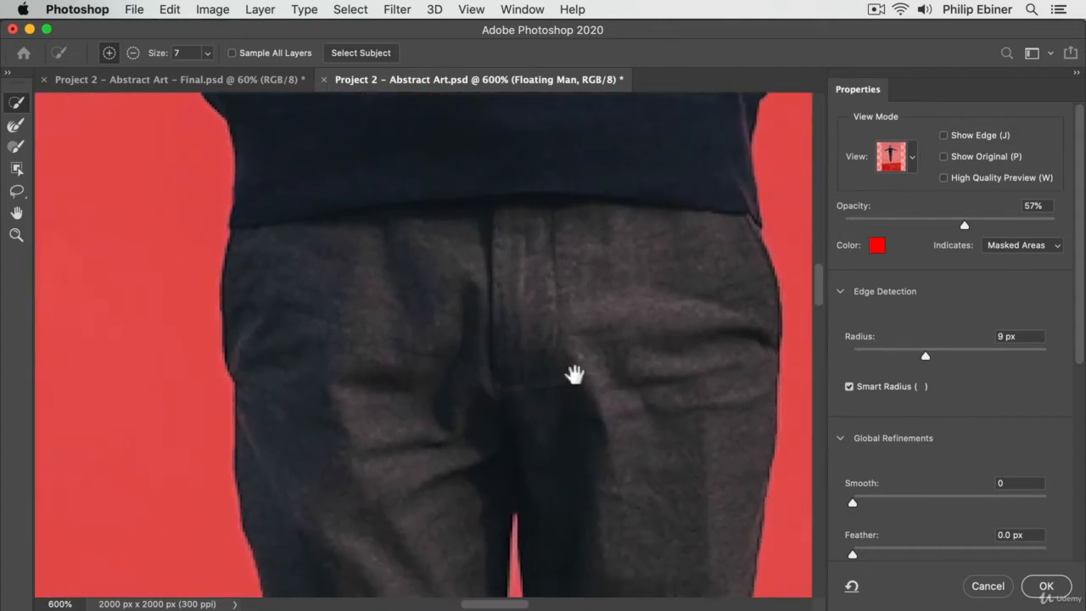
left_click_drag(576, 374, 505, 136)
left_click_drag(477, 468, 589, 255)
left_click(16, 125)
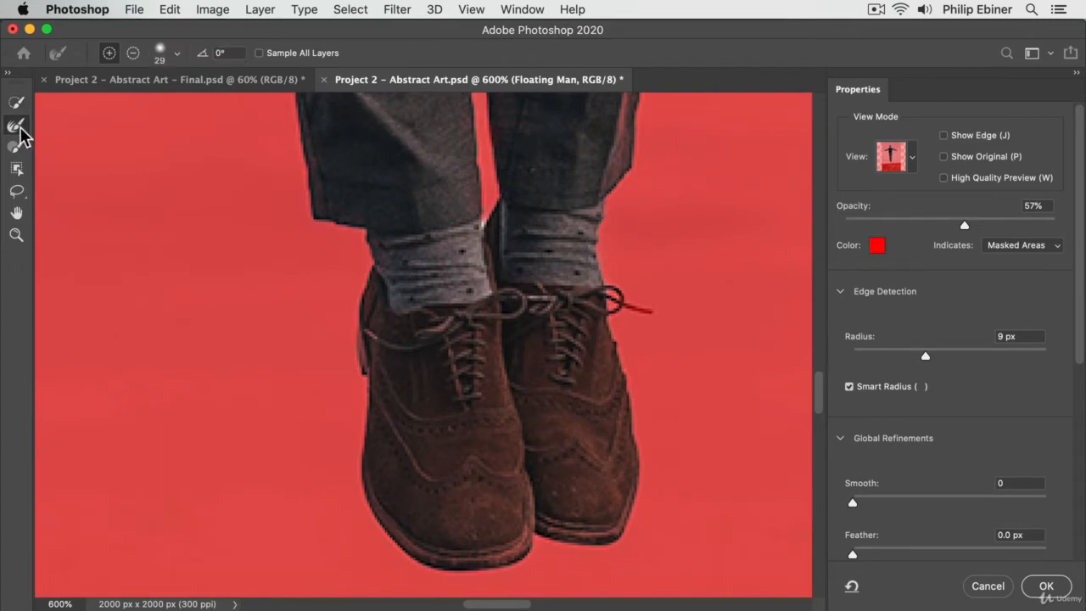
left_click_drag(643, 340, 639, 268)
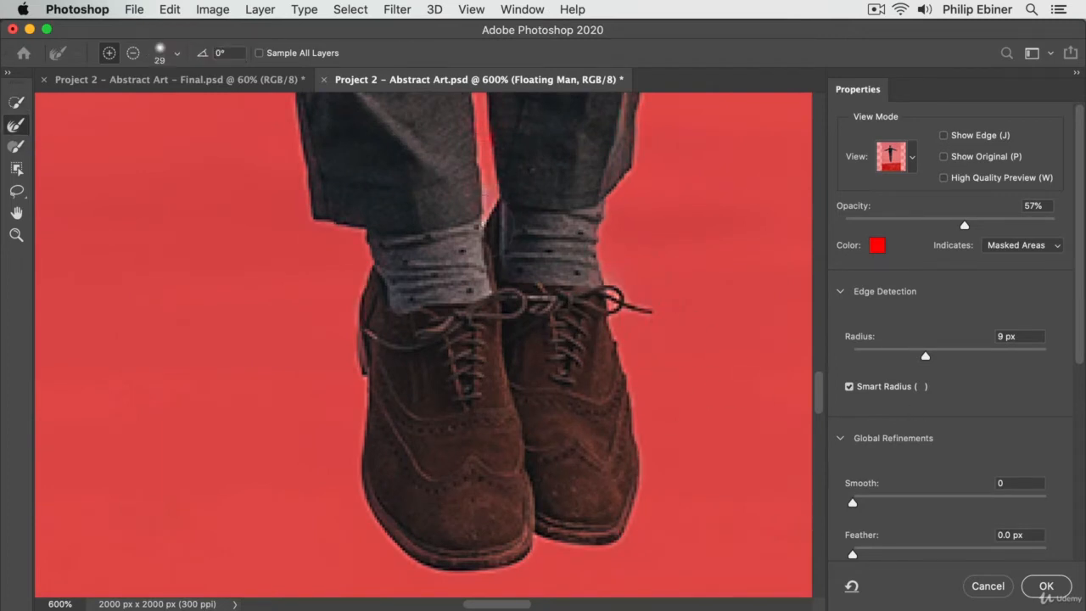
Step: Touch up the outer edge of the man's lower left trouser leg with the Quick Selection brush at size 7, undoing overspill, and select the Refine Edge brush
left_click_drag(666, 224, 551, 358)
left_click(19, 103)
left_click_drag(501, 177, 501, 218)
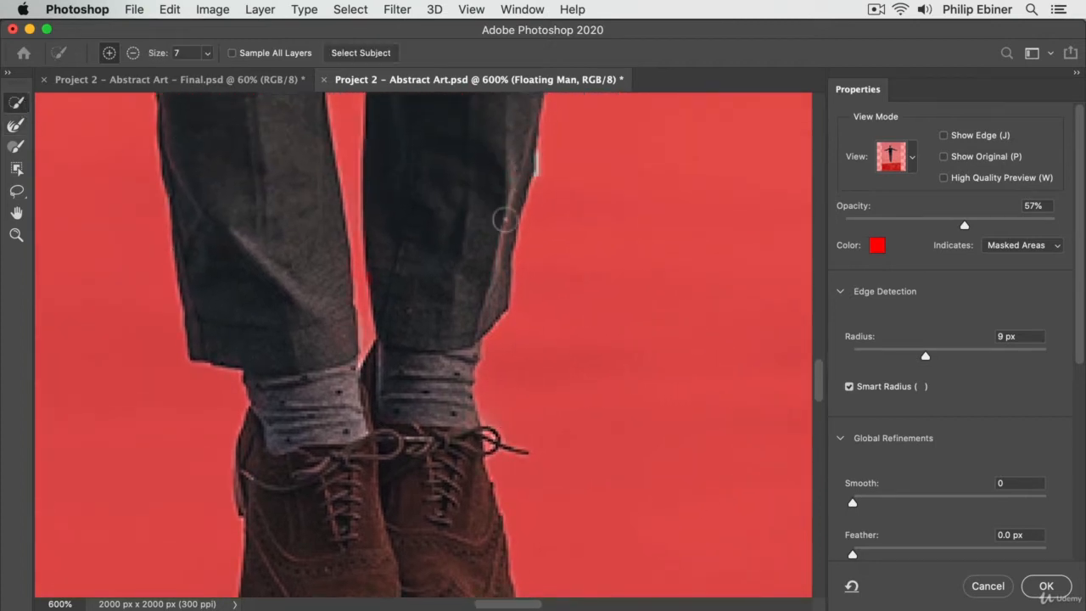
key("super+z")
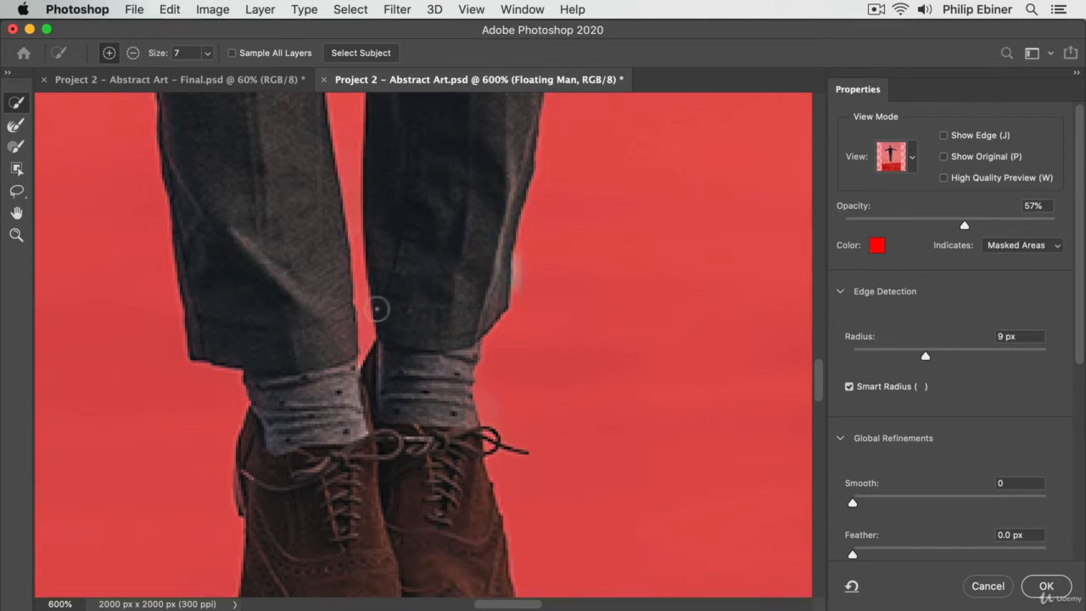
left_click(16, 125)
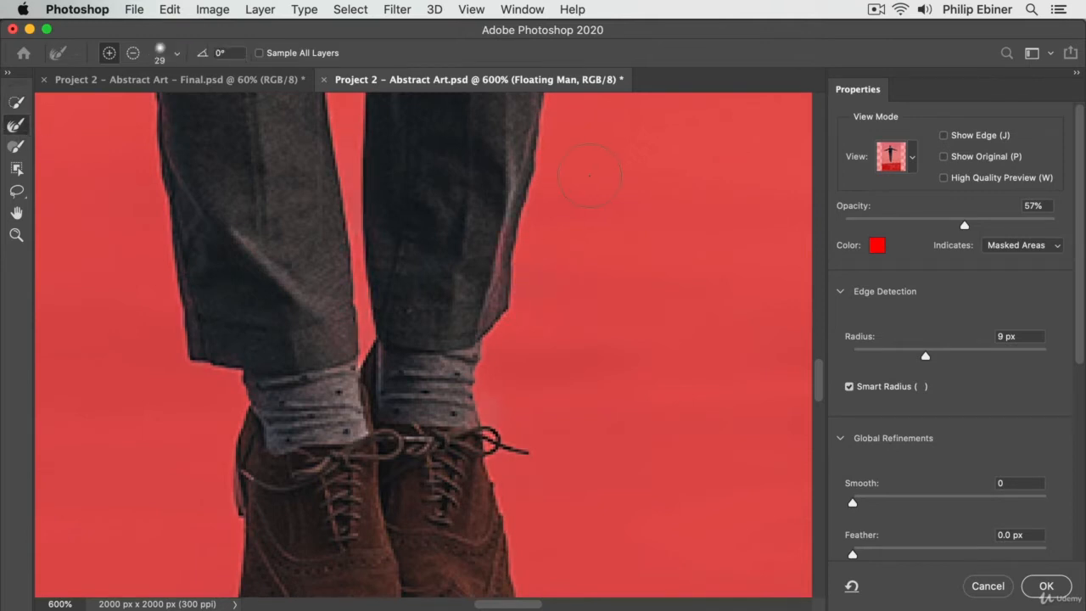
Step: Restore the masked spot on the inner knee edge of the man's left trouser leg with the Quick Selection brush at size 7, undoing the overspilling stroke
key("alt")
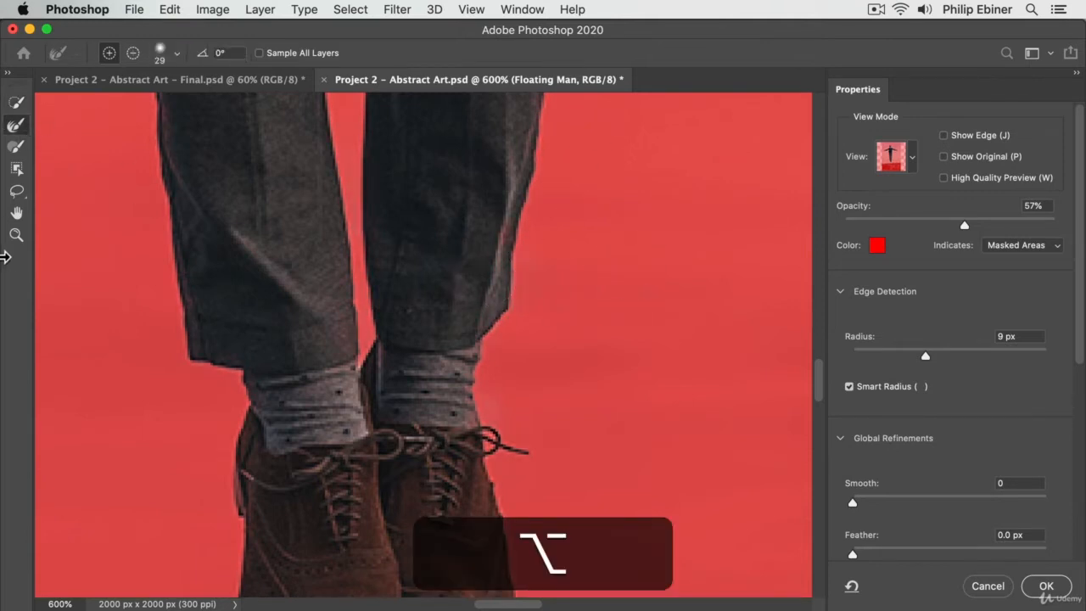
left_click(15, 235)
left_click(509, 275, "alt")
left_click(475, 292, "alt")
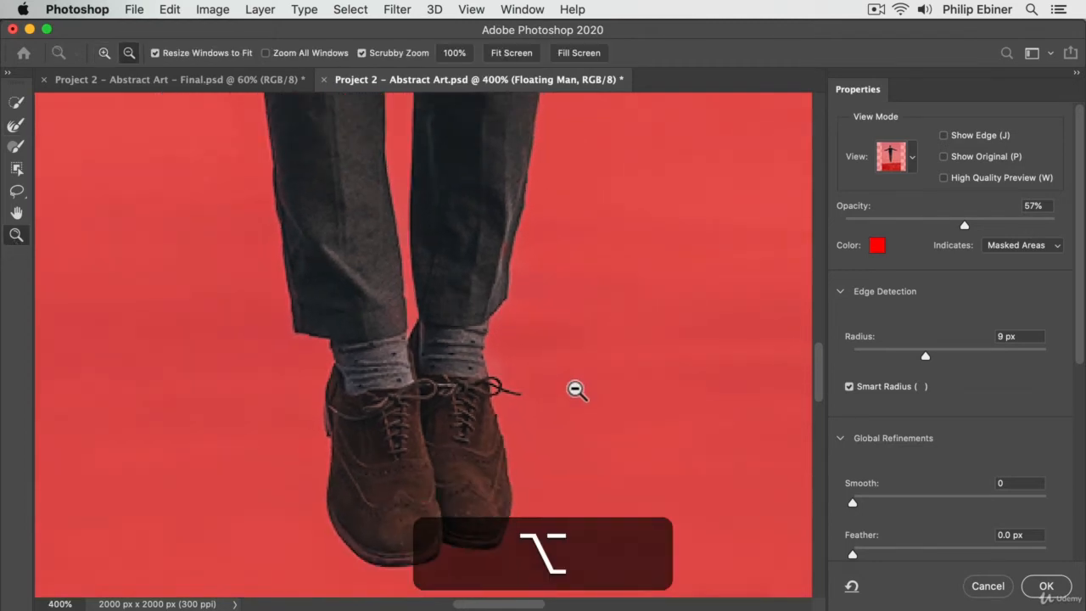
left_click(576, 390, "alt")
left_click(505, 245, "alt")
left_click(502, 238, "alt")
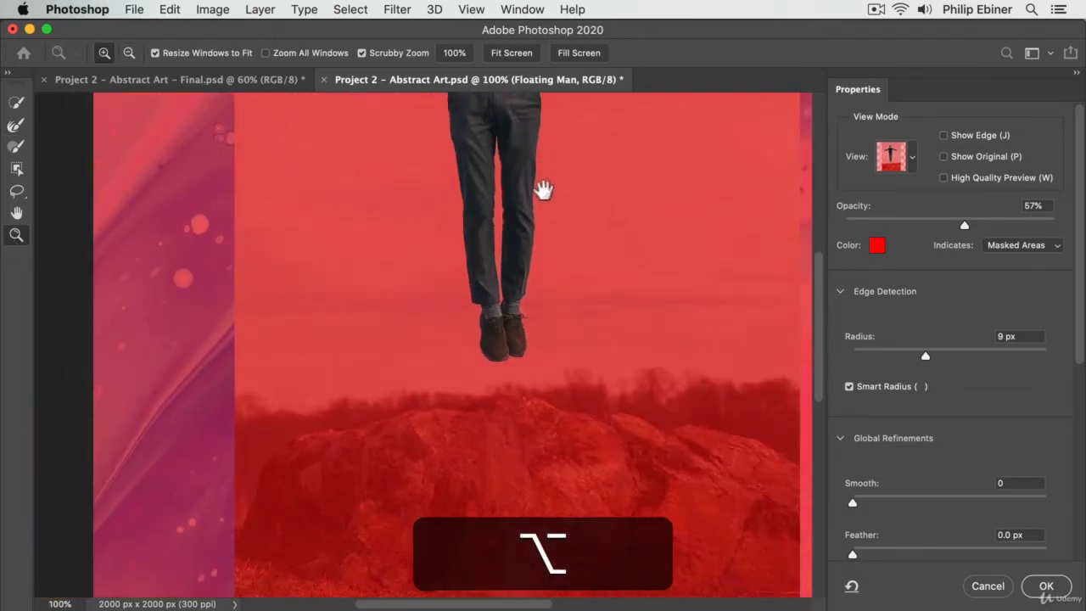
left_click_drag(544, 190, 551, 331)
left_click(525, 364)
left_click(516, 358)
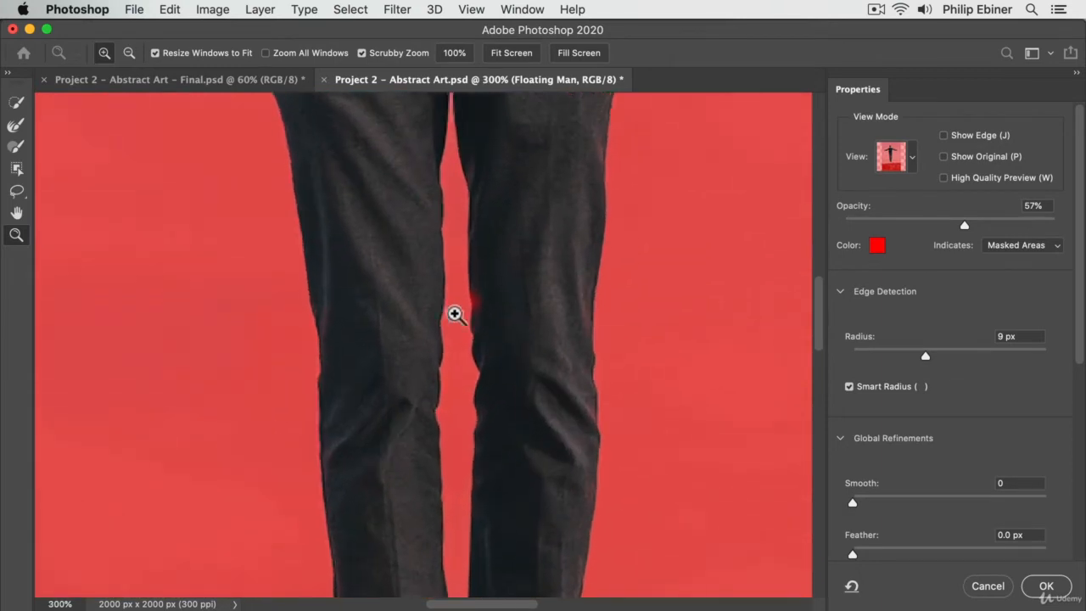
left_click(455, 314)
left_click(488, 302)
left_click(16, 102)
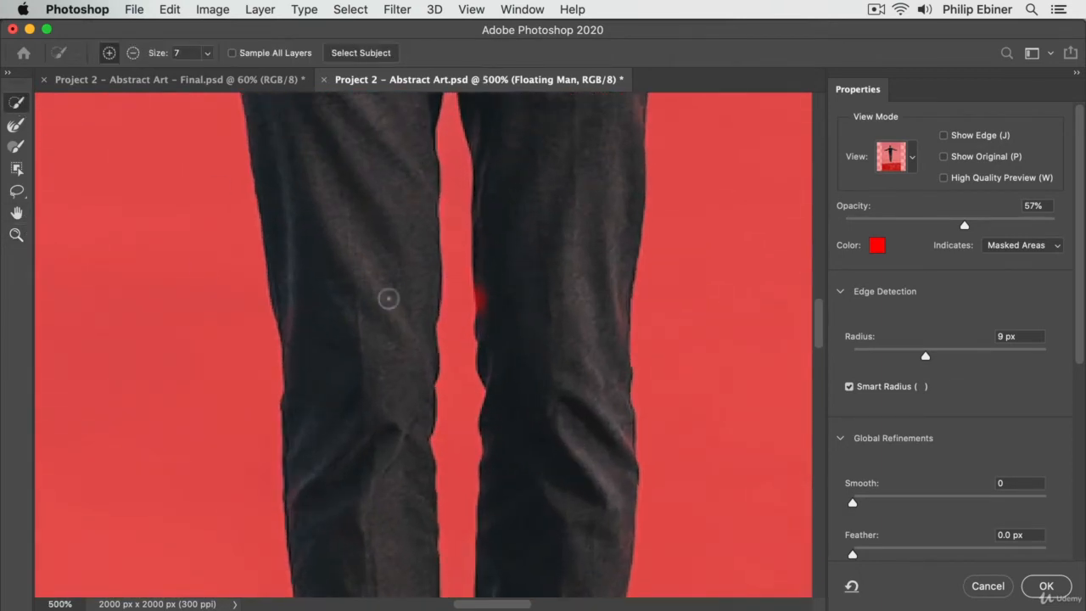
left_click_drag(495, 302, 492, 311)
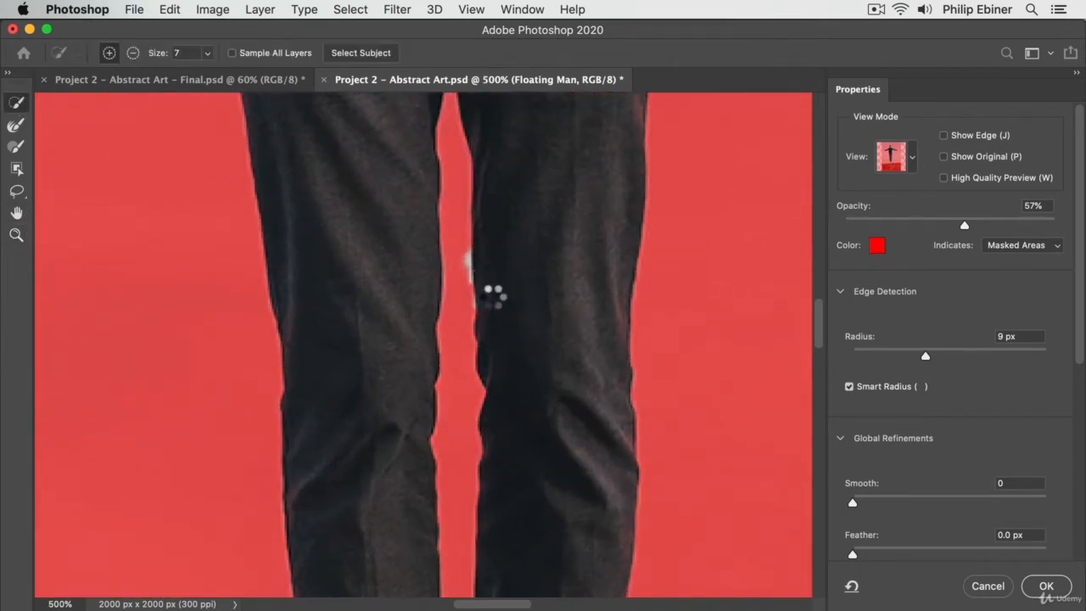
key("super+z")
mouse_move(482, 320)
left_mouse_down()
mouse_move(482, 290)
mouse_move(478, 311)
left_mouse_up()
left_click(16, 124)
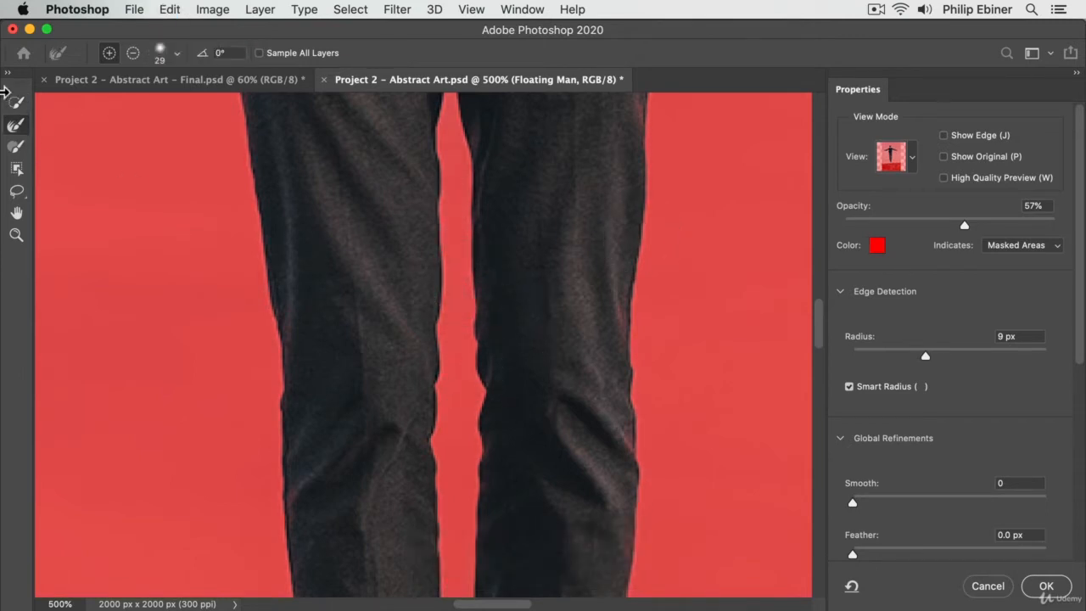
Step: Examine the cutout for remaining edge flaws along the trousers, the full figure at 100%, and the hair and face at 300%
left_click(16, 101)
key("alt")
key("alt+super")
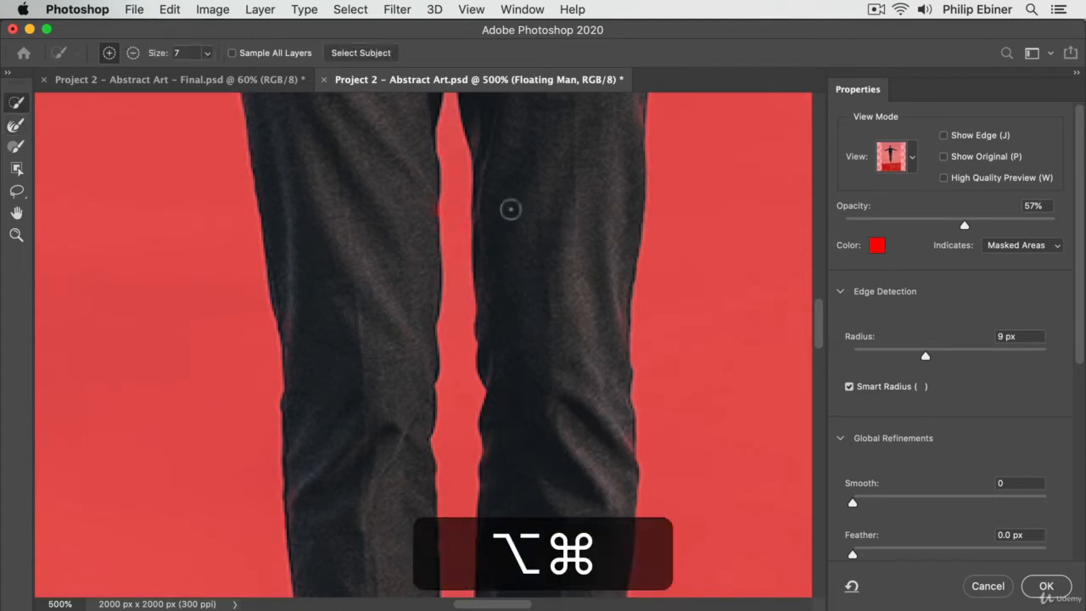
left_click(16, 235)
left_click(580, 253, "alt")
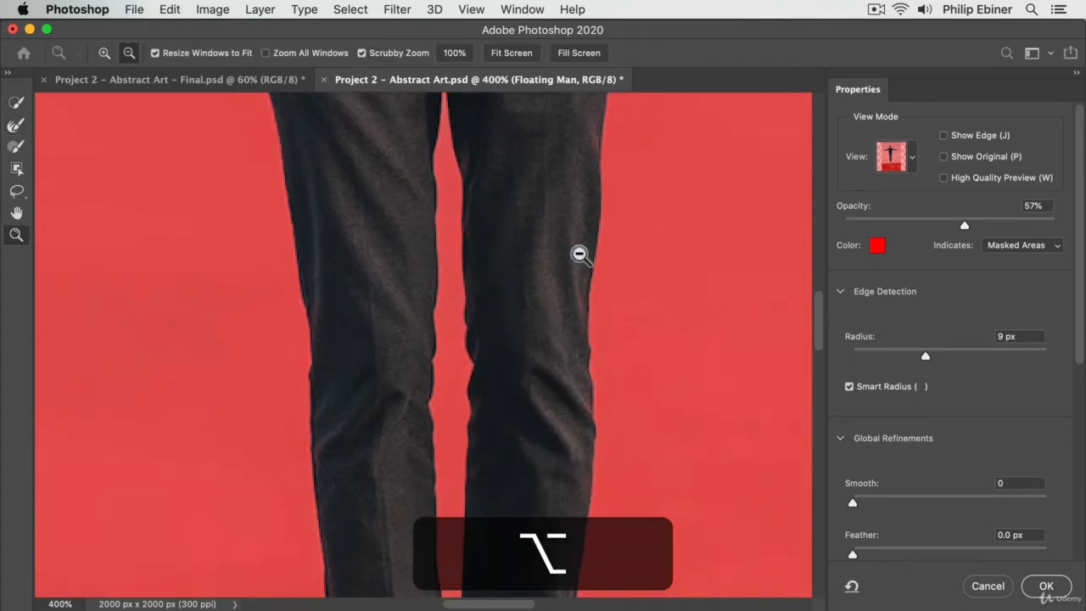
left_click(459, 221, "alt")
left_click(475, 178, "alt")
left_click(482, 140, "alt")
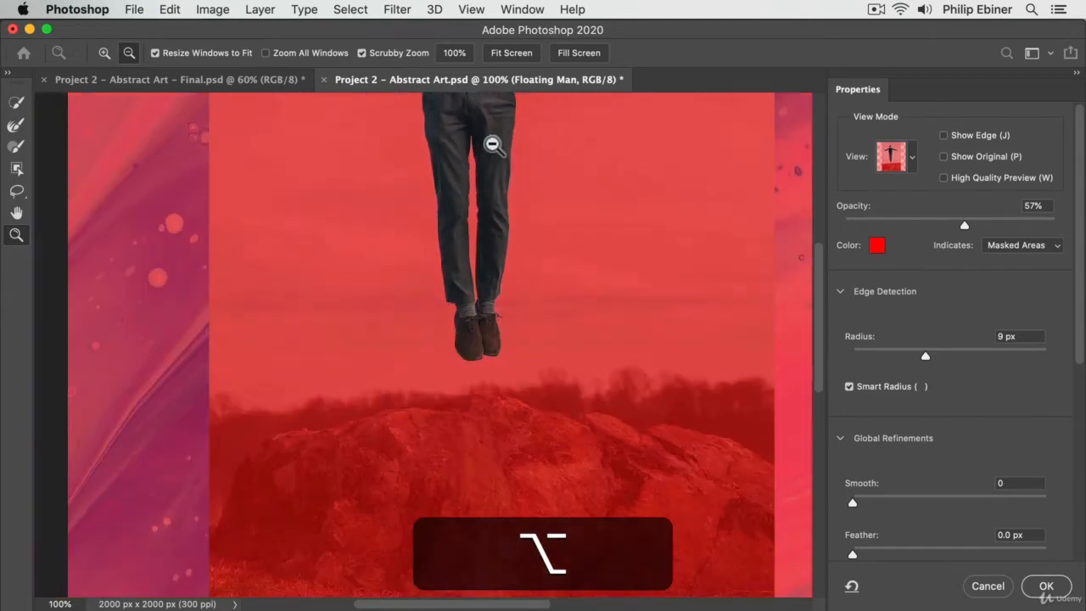
left_click_drag(493, 146, 497, 400)
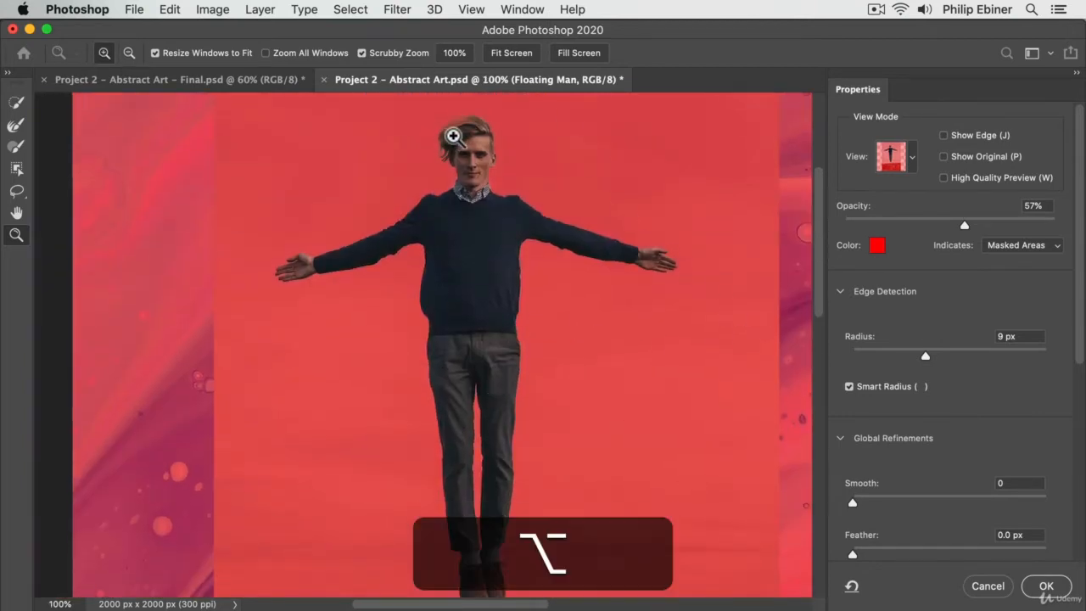
left_click(482, 113)
left_click(477, 113)
left_click_drag(501, 128, 507, 244)
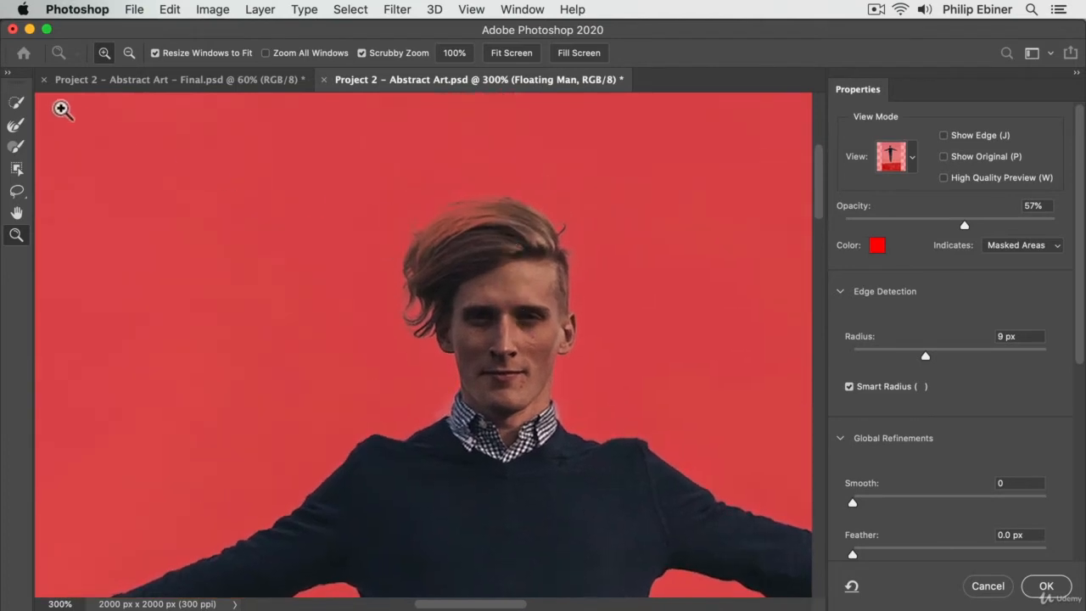
left_click(16, 101)
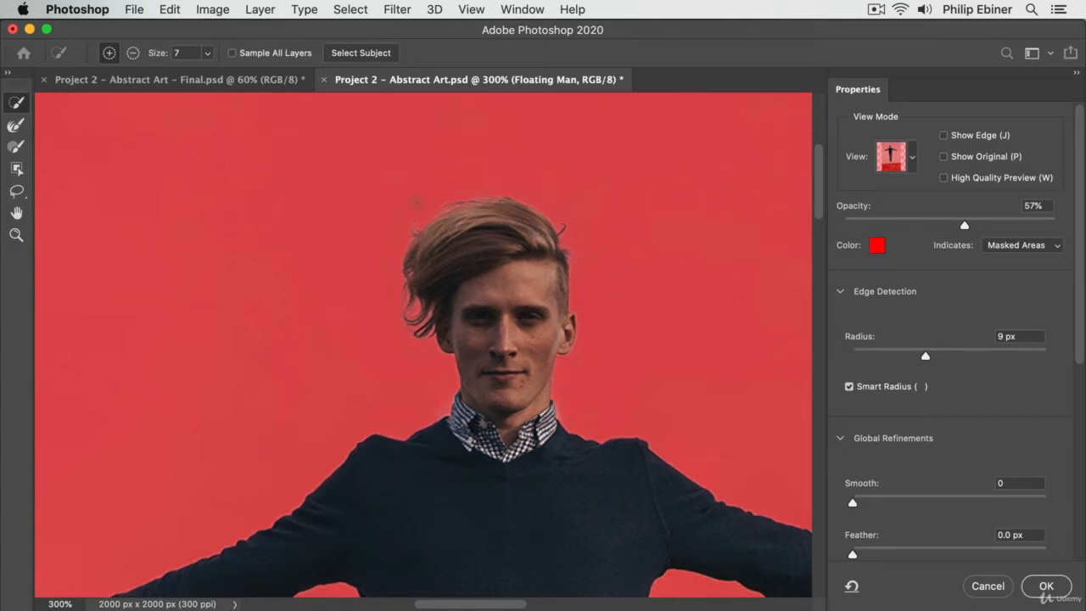
left_click(16, 235)
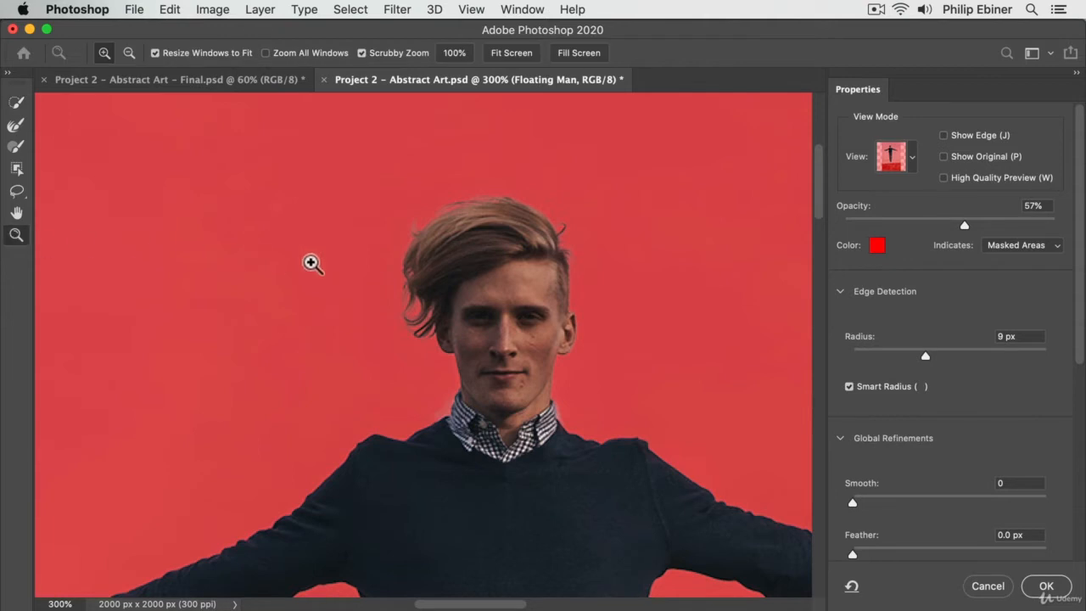
left_click(589, 416, "alt")
left_click(591, 428, "alt")
left_click_drag(541, 465, 437, 240)
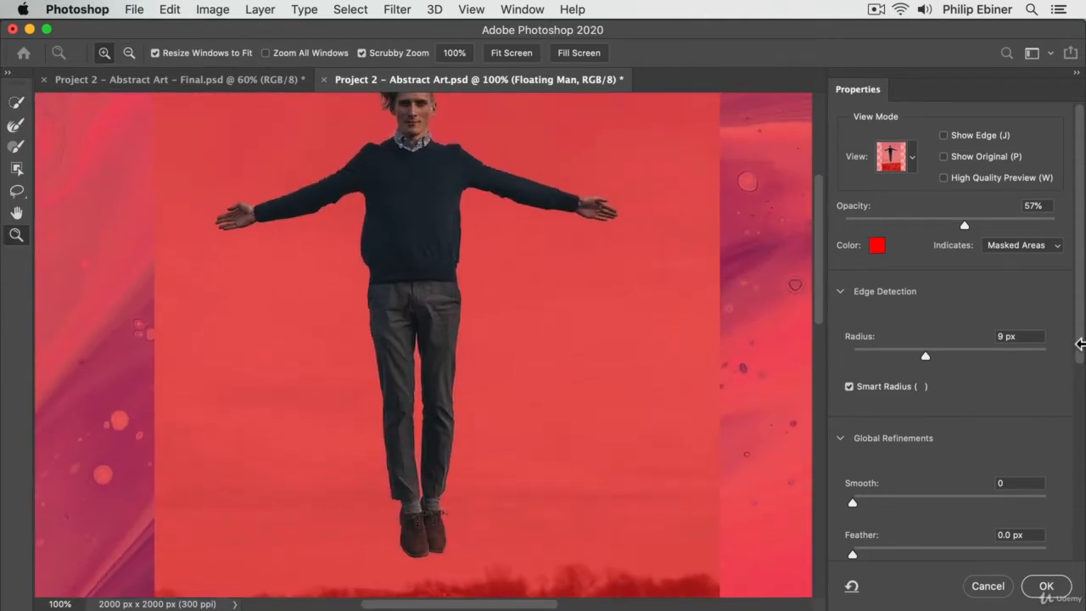
Step: Output the refined selection as a layer mask on the Floating Man layer
left_click_drag(1081, 352, 1084, 577)
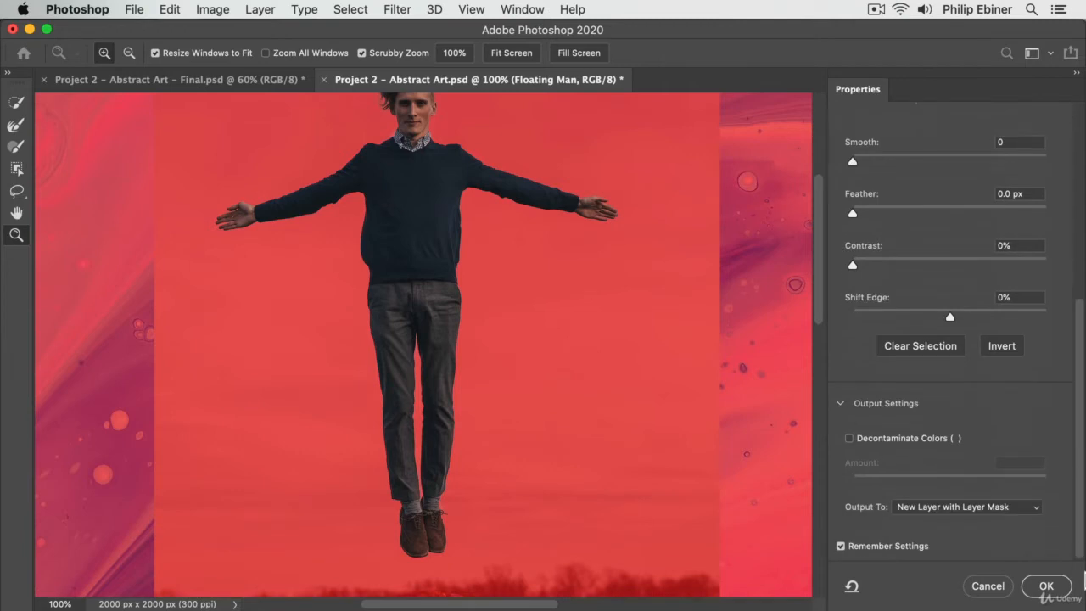
left_click(970, 507)
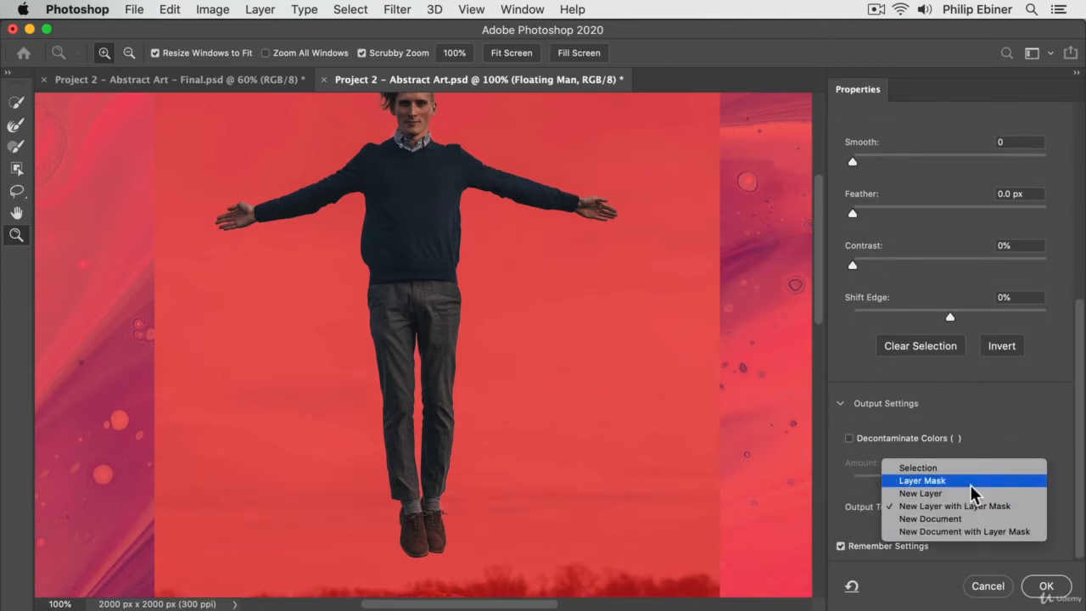
left_click(973, 481)
left_click(1049, 587)
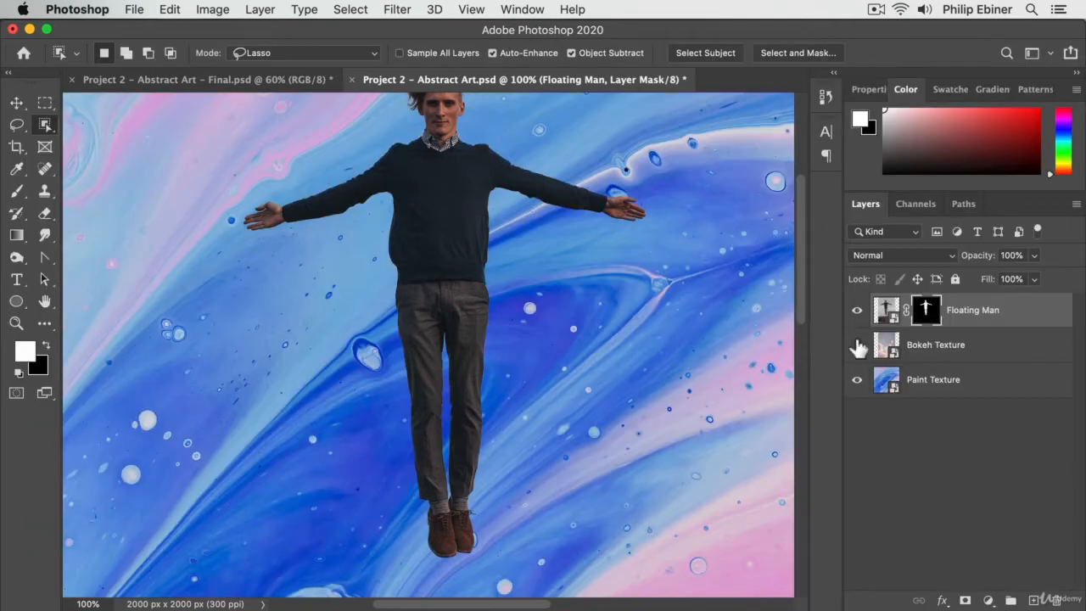
Step: Enlarge the floating man to about 144% and centre him on the canvas with his whole figure in frame
key("z")
left_click(504, 293, "alt")
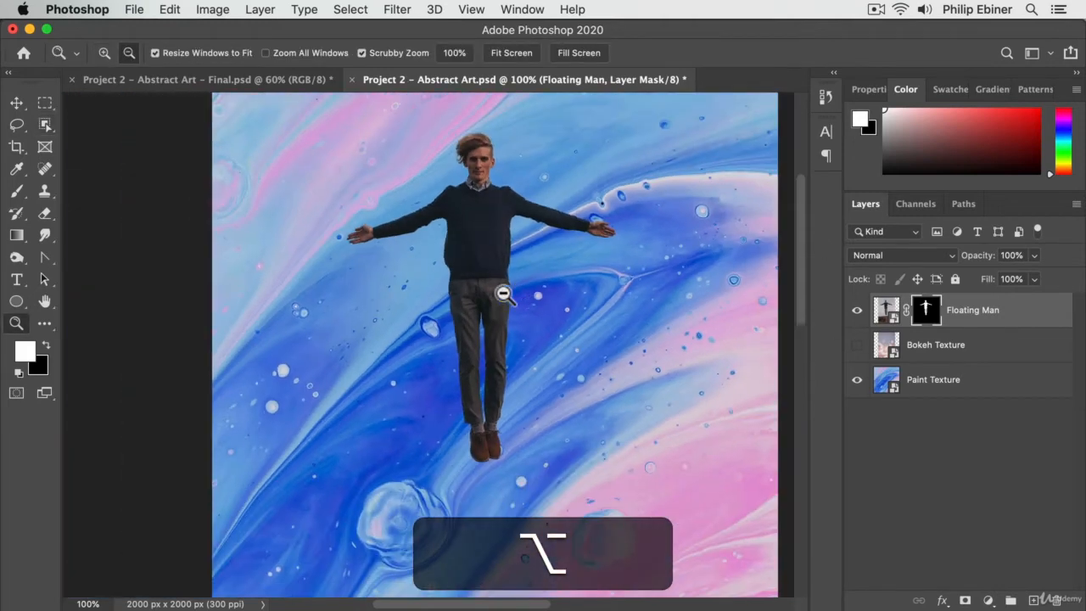
left_click(551, 287, "alt")
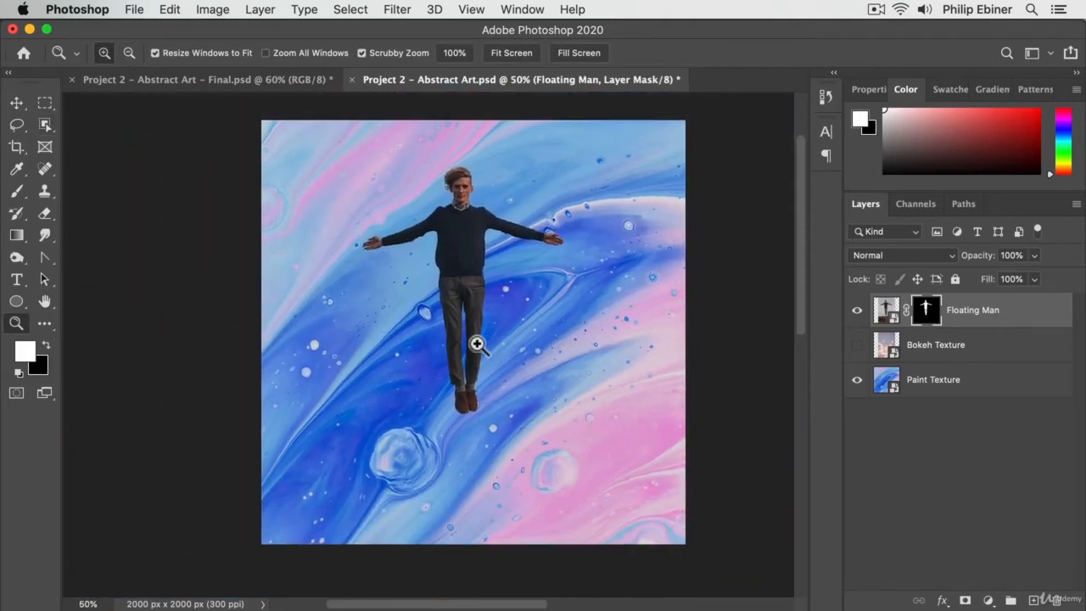
key("v")
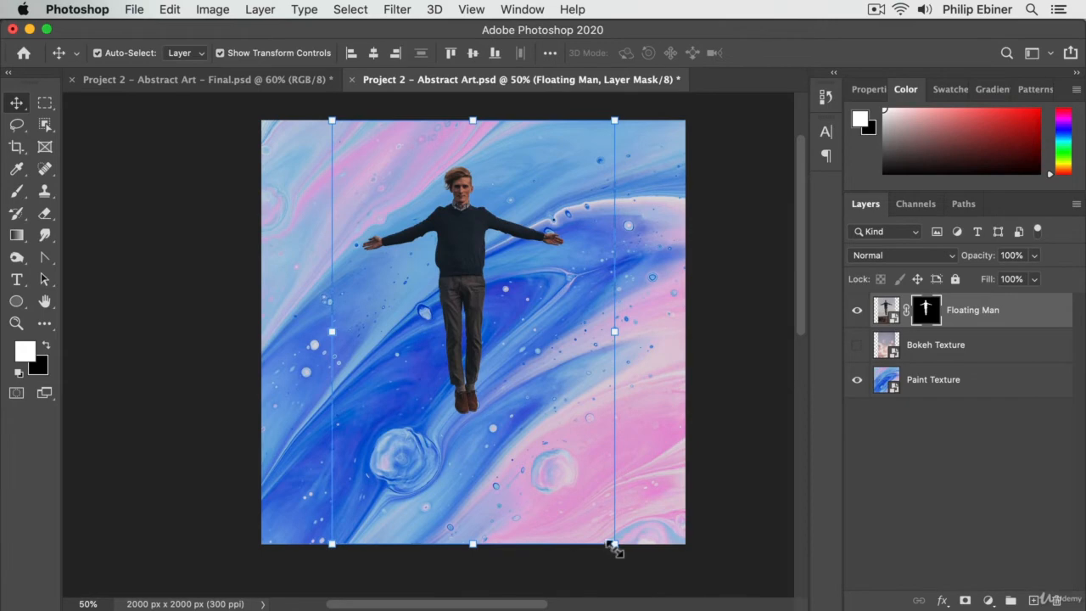
mouse_move(615, 544)
left_mouse_down()
mouse_move(670, 594)
mouse_move(628, 550)
left_mouse_up()
left_click_drag(503, 395, 545, 574)
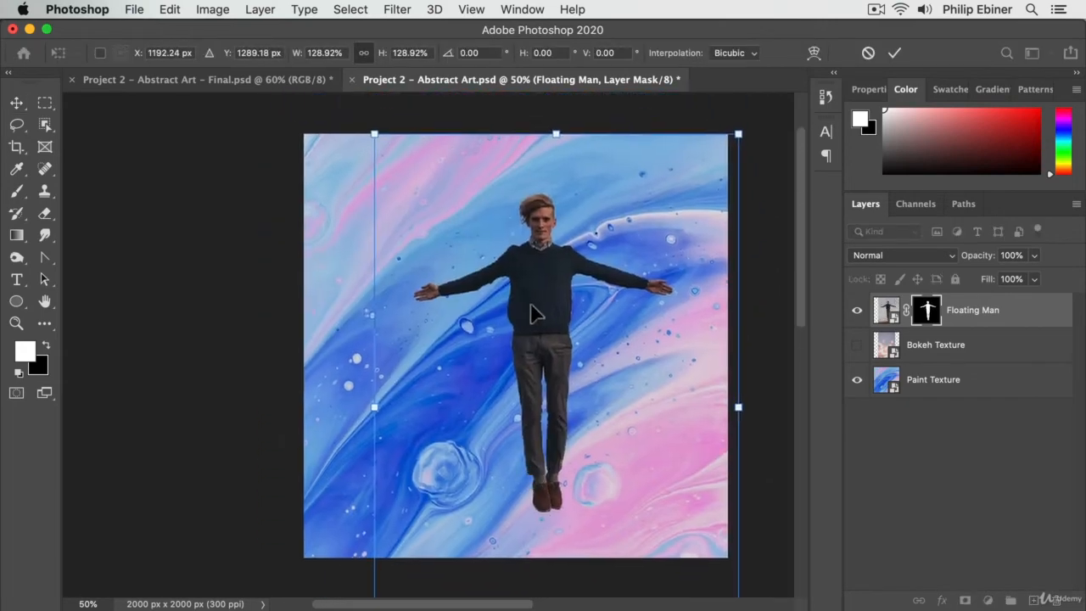
left_click_drag(532, 306, 622, 270)
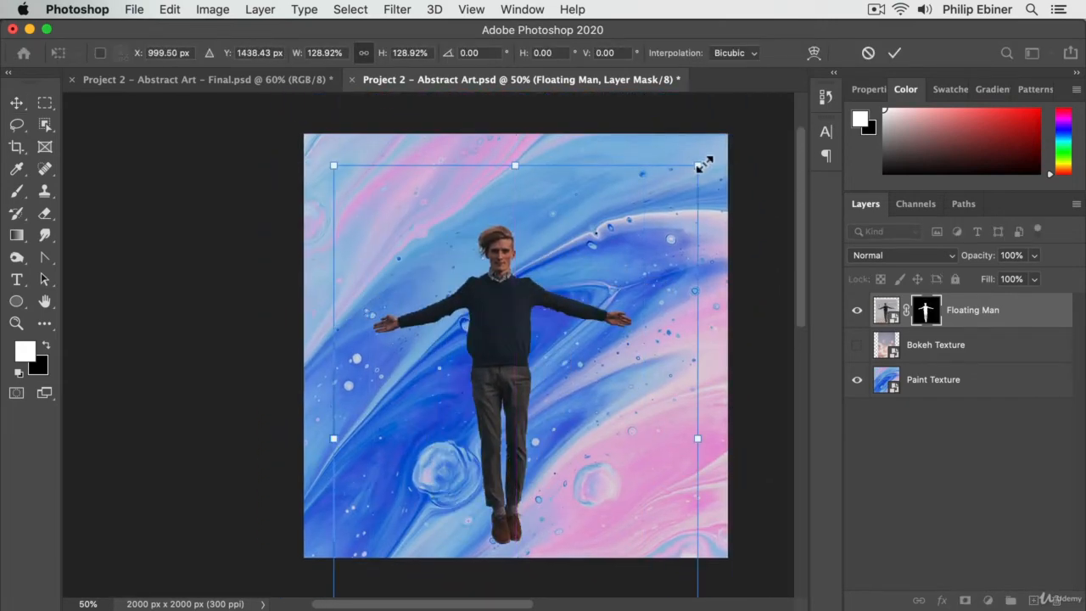
left_click_drag(704, 165, 745, 100)
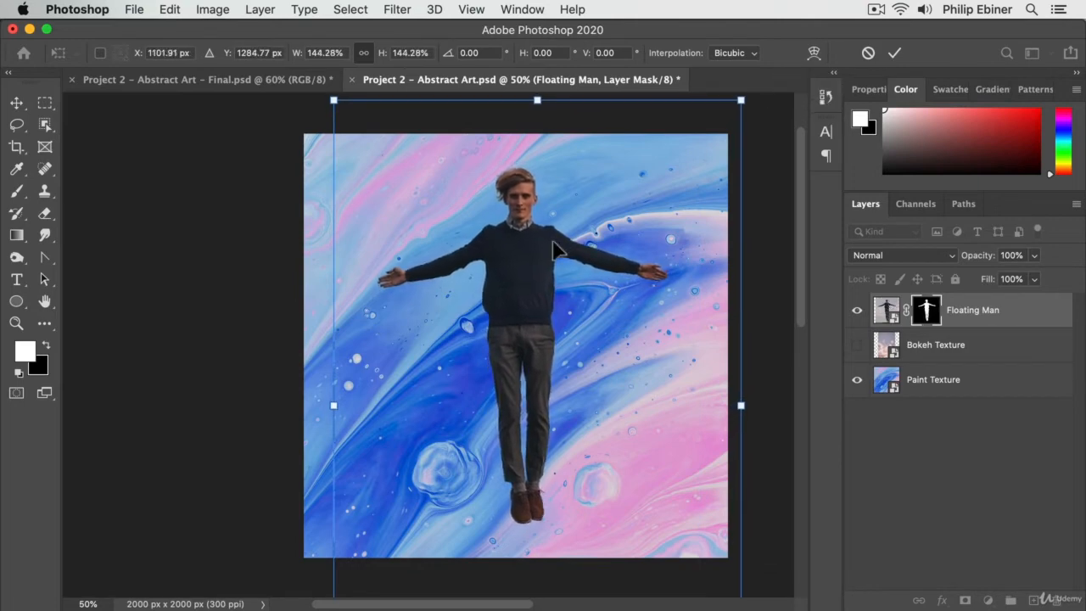
left_click_drag(556, 246, 542, 249)
key("Return")
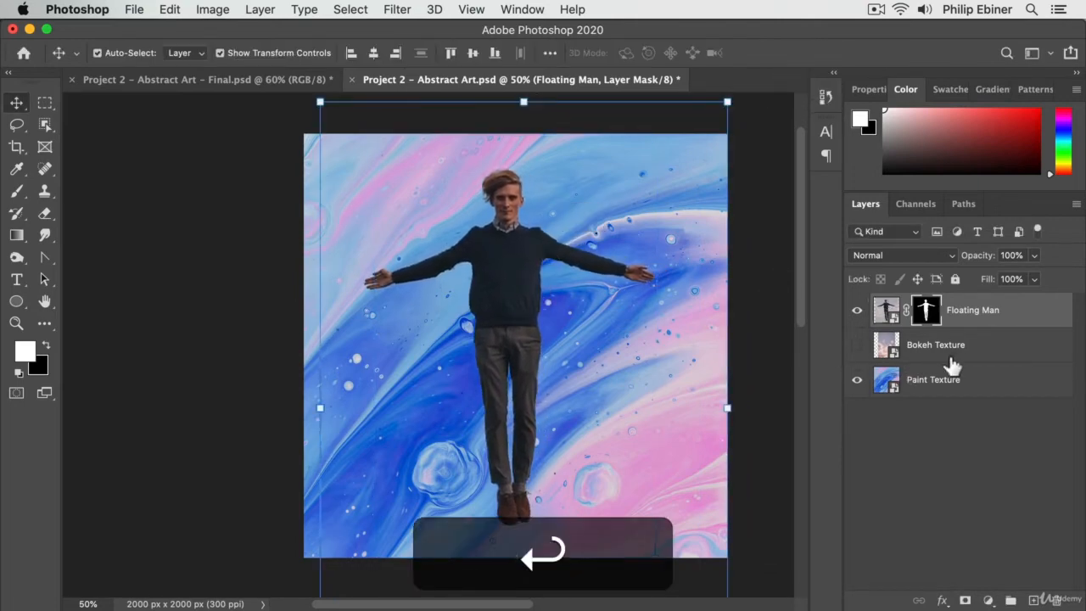
Step: Place the Floating Man layer beneath Bokeh Texture and make Bokeh Texture visible
left_click(977, 341)
left_click_drag(1006, 318, 1004, 363)
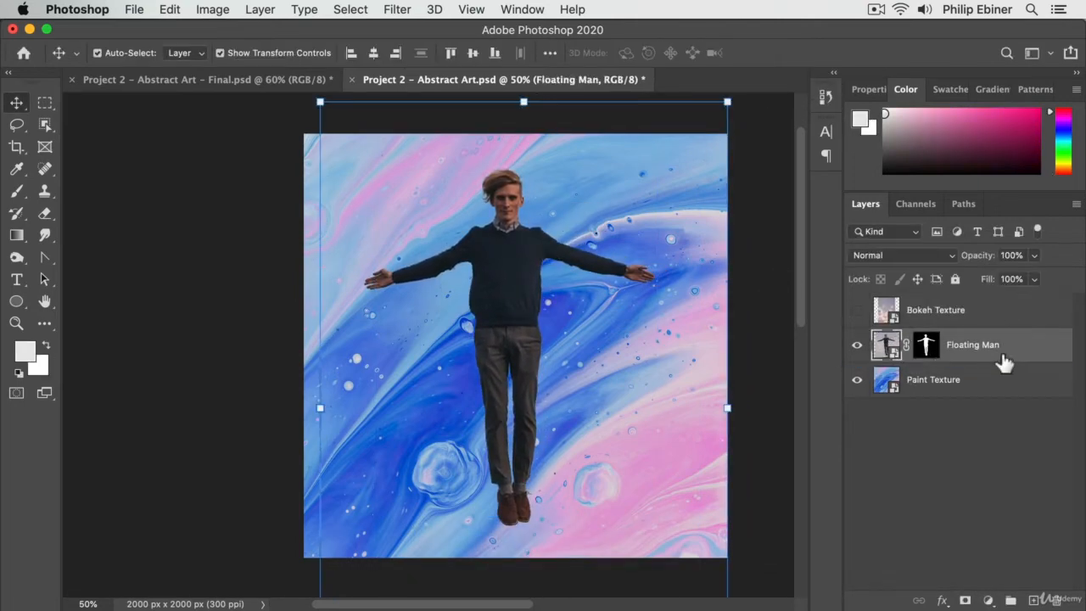
left_click(857, 311)
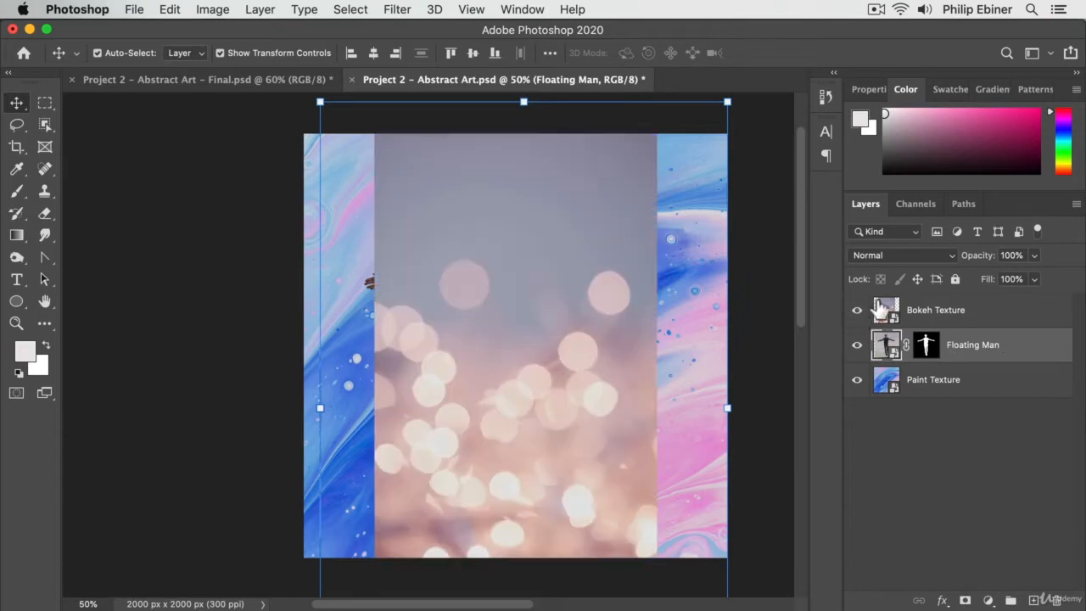
Step: Scale the Bokeh Texture from its centre to 13.87% so it covers the canvas, and shift it up to Y 847.38 px
left_click(584, 346)
left_click_drag(655, 344, 740, 323)
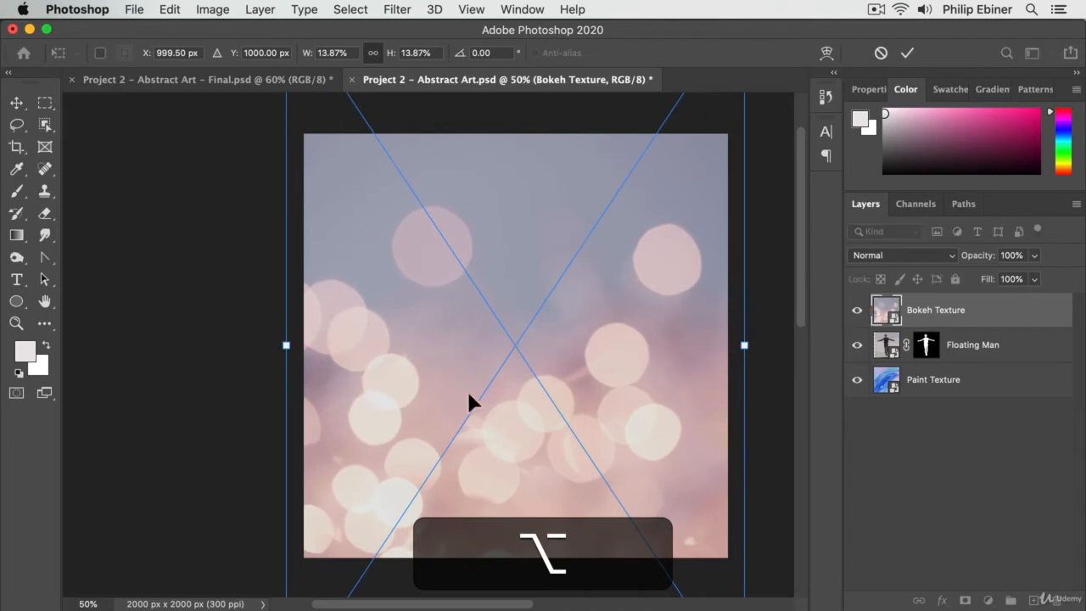
left_click_drag(470, 371, 466, 339)
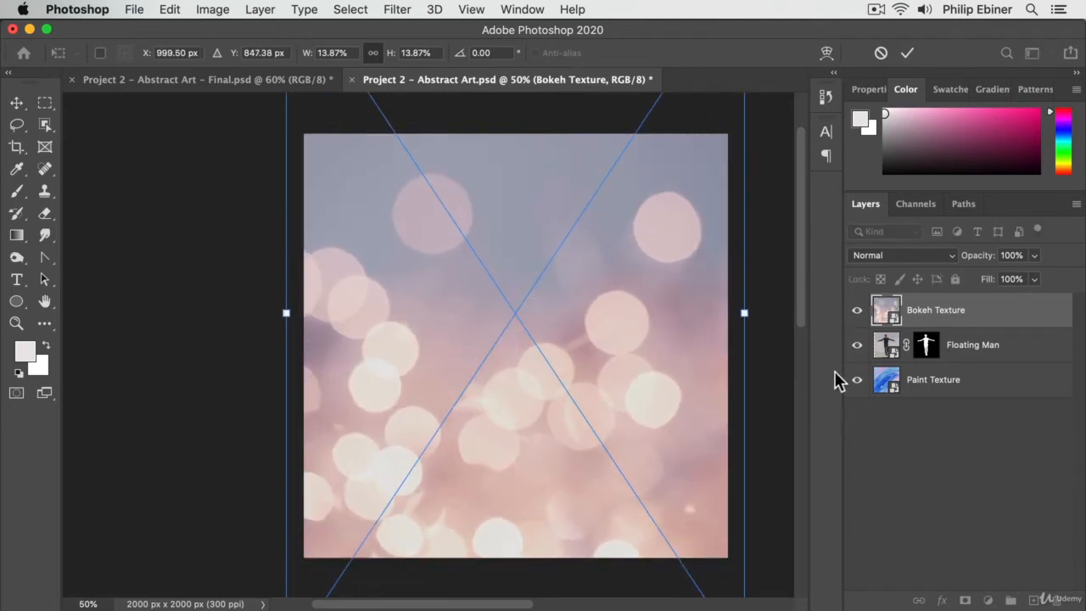
Step: Add a layer mask to Bokeh Texture and enlarge the soft brush to 2350 px at 0% hardness
left_click_drag(934, 313, 968, 601)
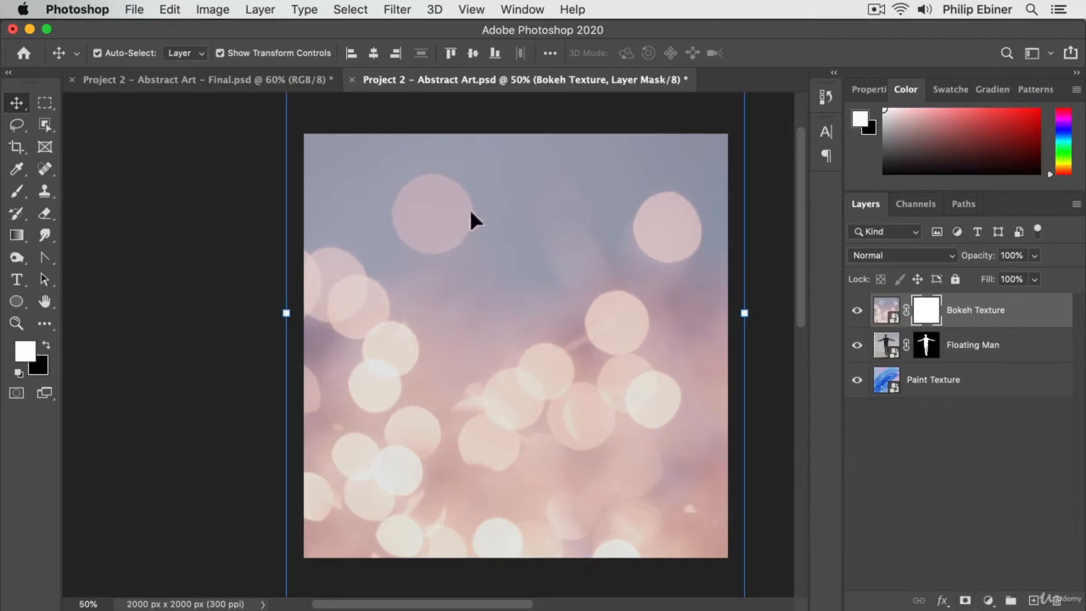
key("b")
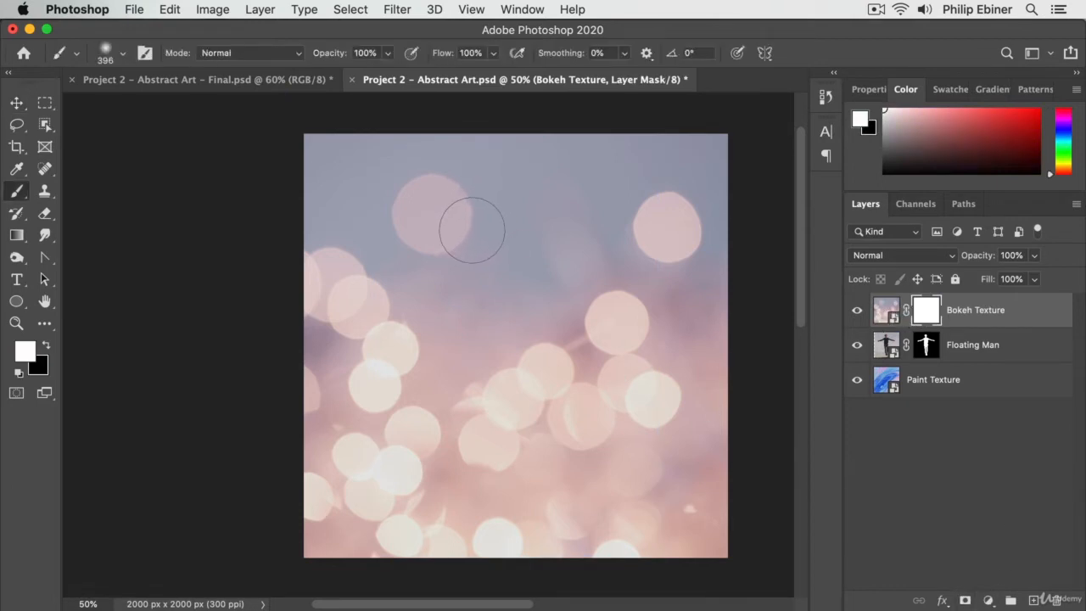
mouse_move(471, 229)
left_mouse_down()
mouse_move(606, 323)
mouse_move(635, 255)
left_mouse_up()
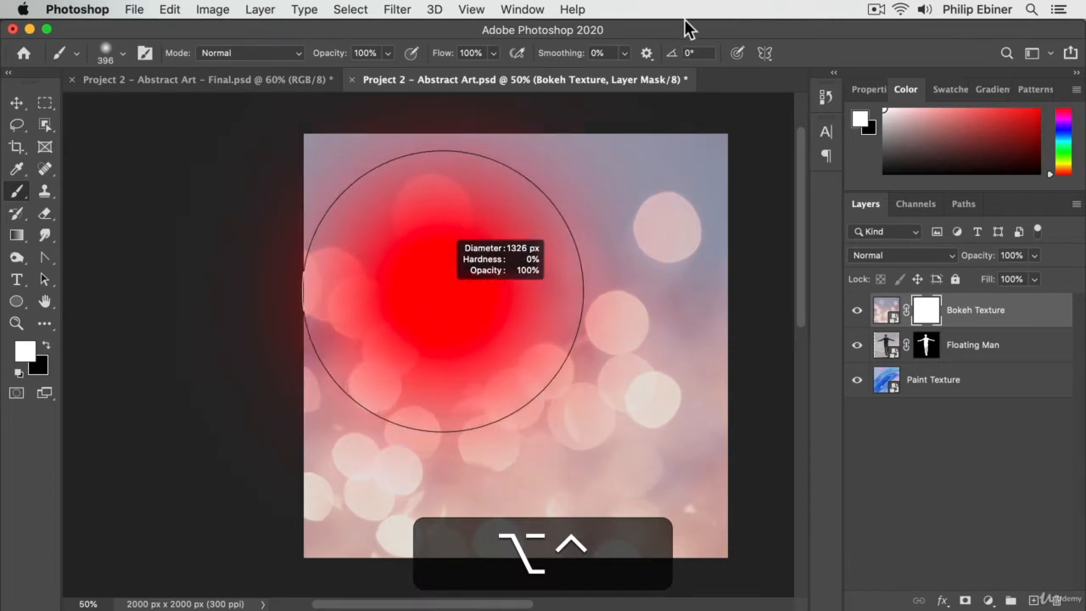
mouse_move(370, 298)
left_mouse_down()
mouse_move(561, 262)
mouse_move(597, 272)
left_mouse_up()
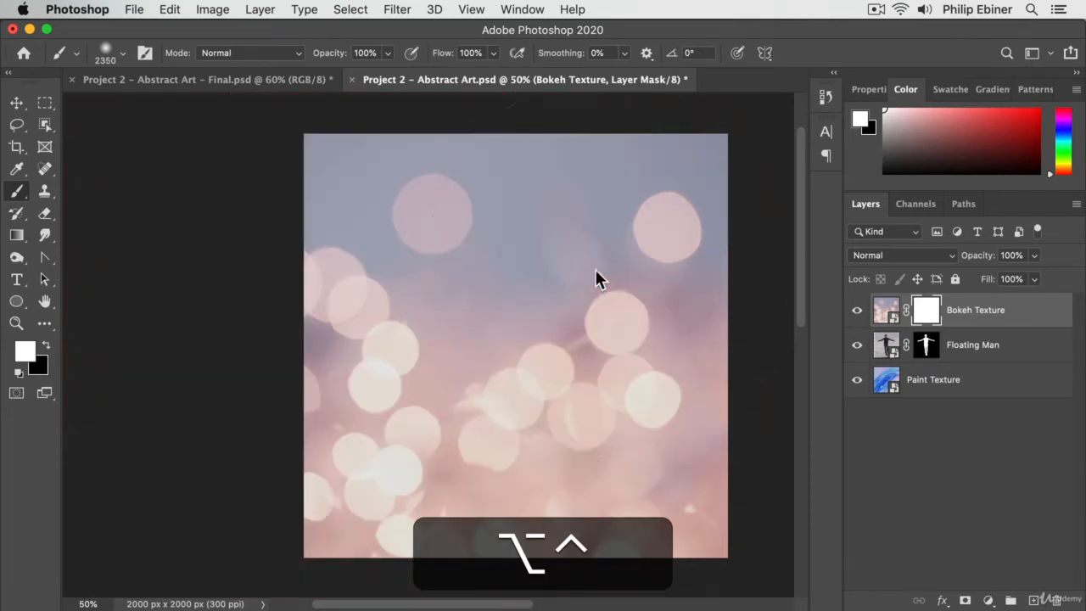
left_click_drag(642, 241, 553, 364)
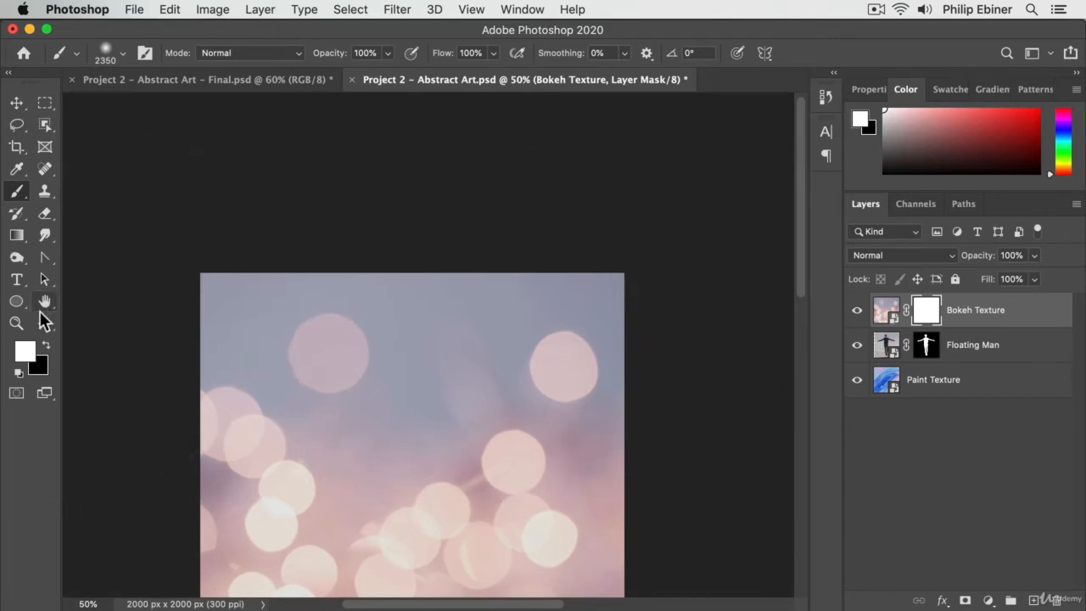
Step: Set the foreground color to pure black for painting on the mask
key("x")
left_click(18, 353)
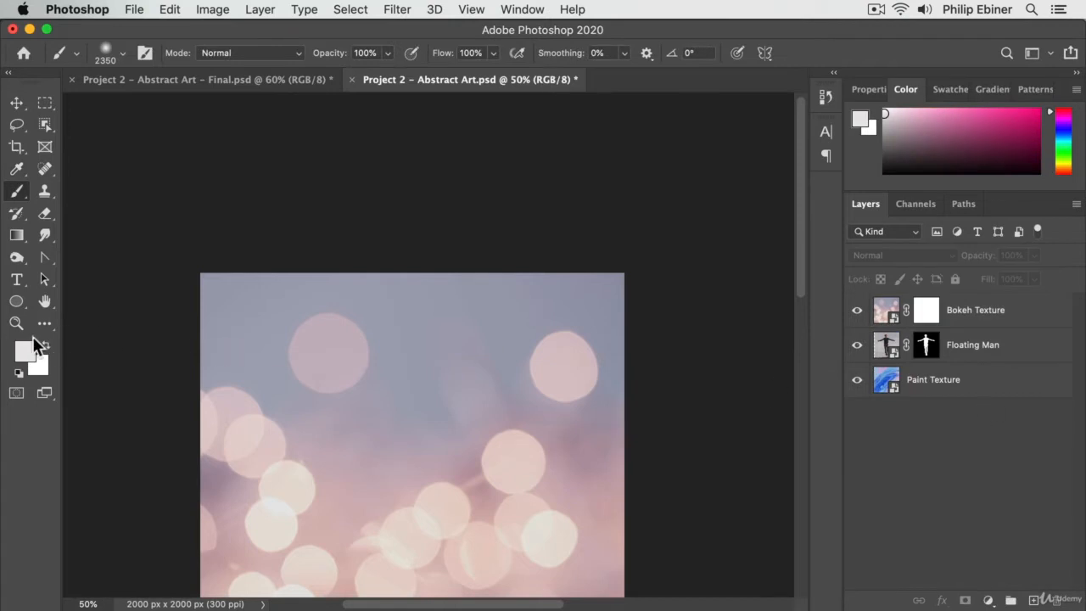
left_click(29, 350)
left_click_drag(695, 512, 735, 488)
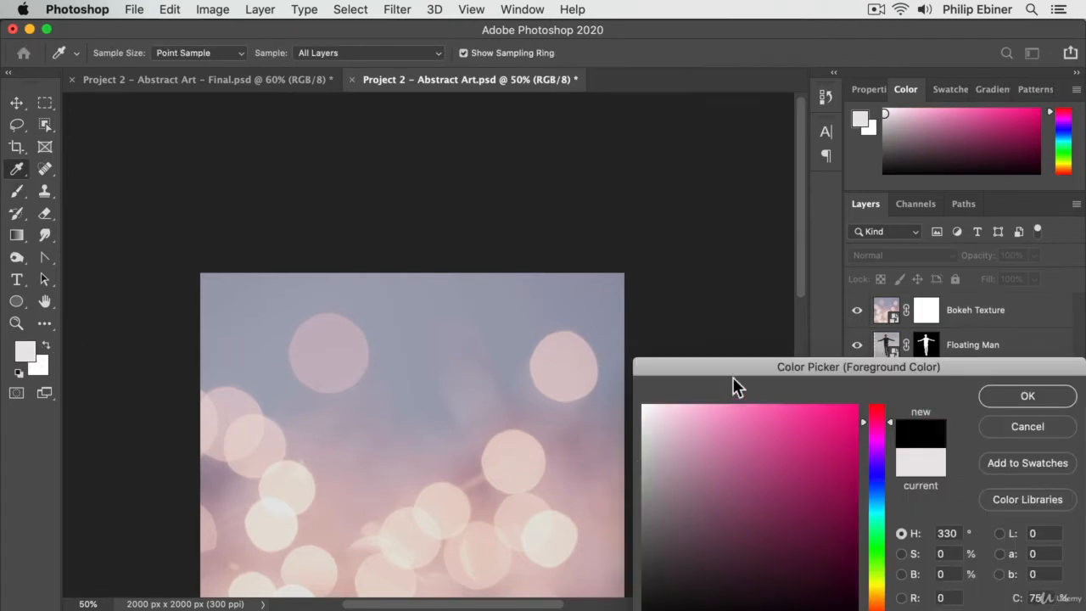
left_click_drag(735, 386, 735, 299)
left_click(1009, 308)
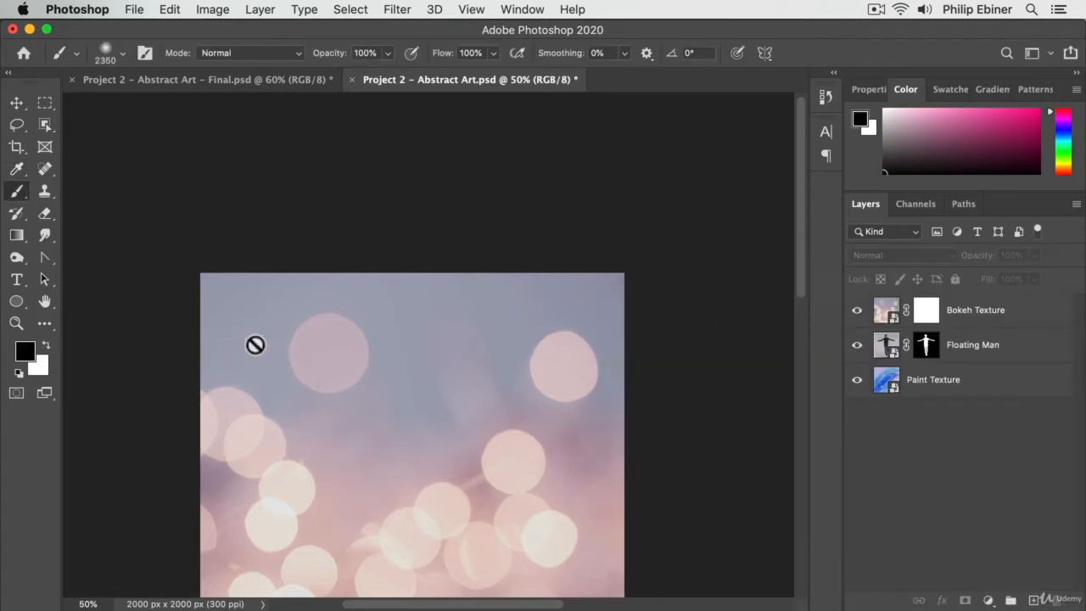
Step: Paint black on the Bokeh Texture mask over the canvas's upper part to reveal the man and the paint texture
left_click(925, 310)
mouse_move(373, 343)
left_mouse_down()
mouse_move(497, 369)
mouse_move(344, 333)
left_mouse_up()
left_click(345, 333)
left_click_drag(590, 317, 592, 153)
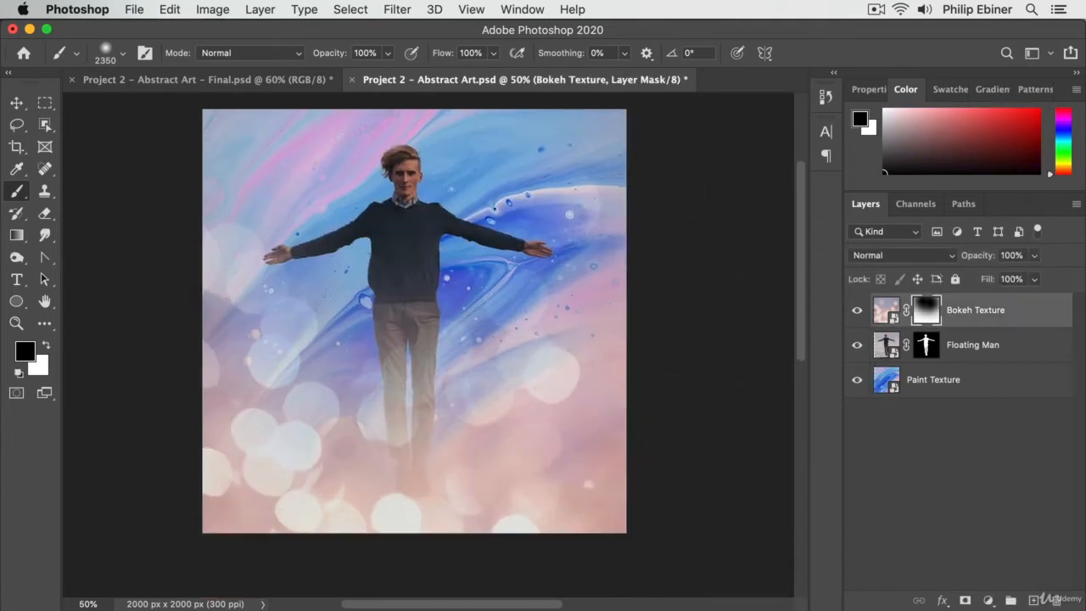
left_click(534, 221)
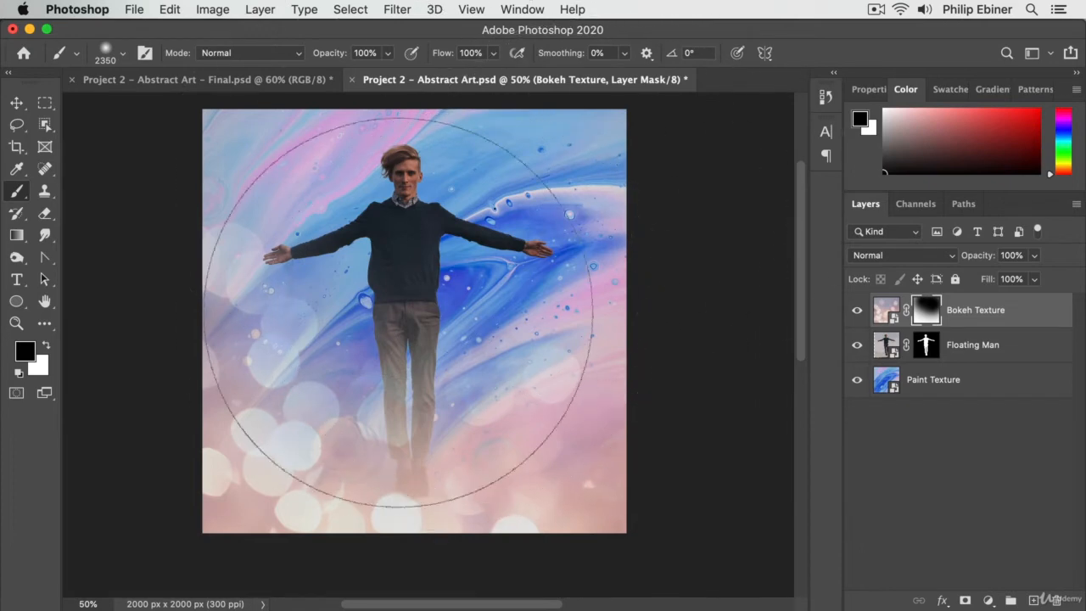
Step: Restore the bokeh at the canvas's lower left by painting white on its mask with a 1625 px brush
key("x")
left_click_drag(466, 325, 314, 333)
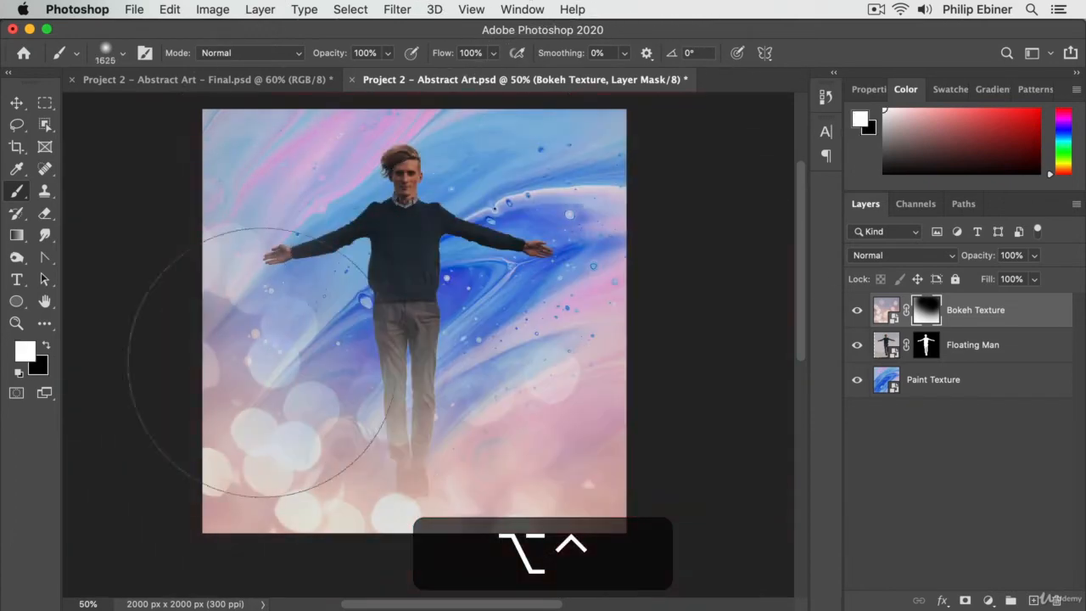
left_click(296, 458)
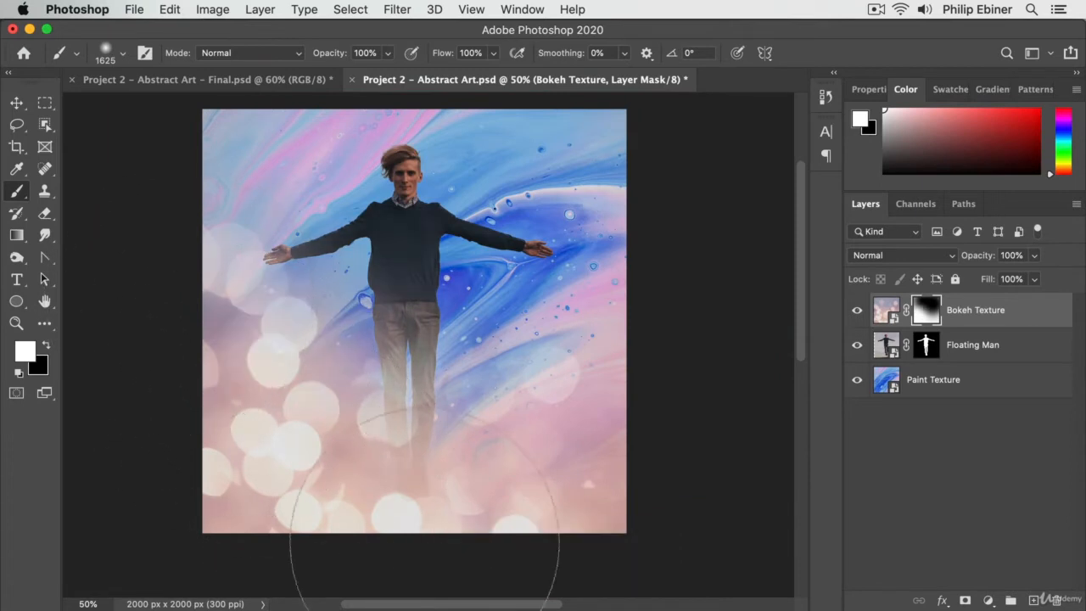
Step: Mask out bokeh on the canvas's right side with black, and restore its lower right corner with white
key("x")
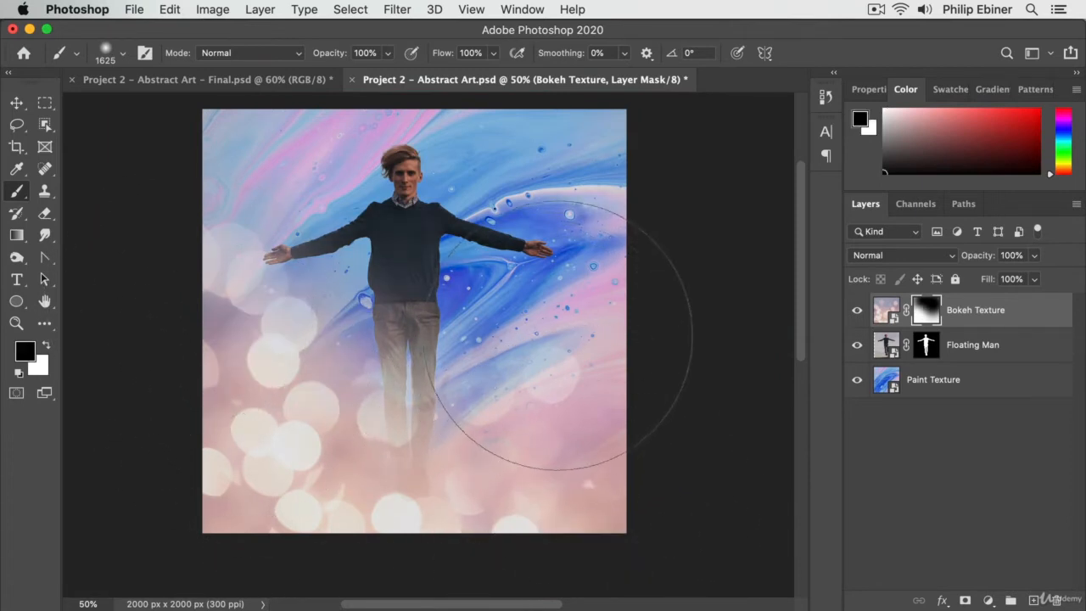
left_click(569, 344)
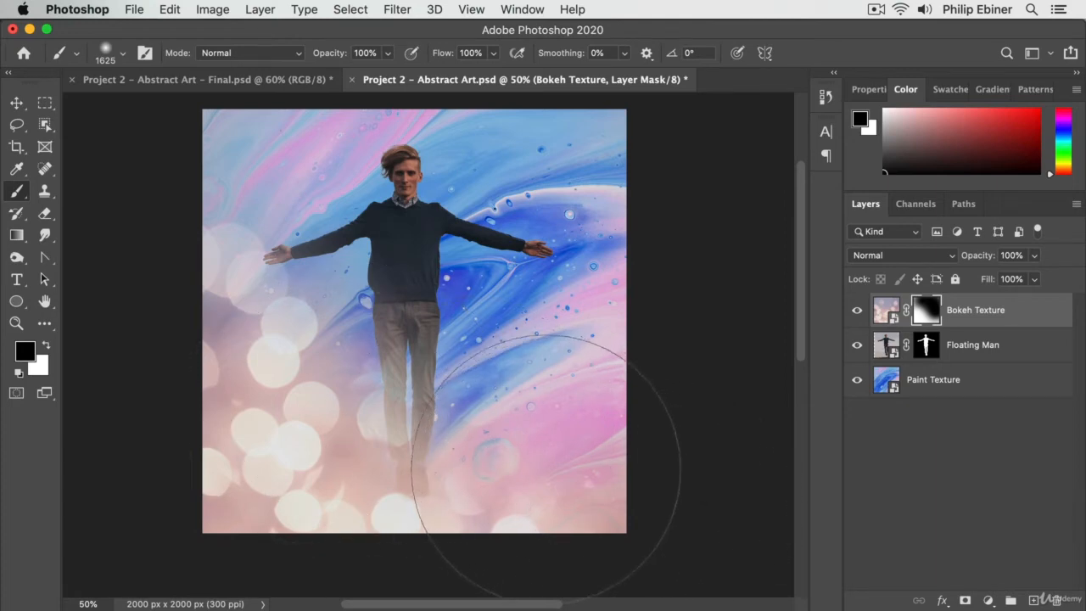
key("x")
mouse_move(581, 484)
left_mouse_down()
mouse_move(621, 475)
mouse_move(629, 450)
mouse_move(473, 514)
mouse_move(762, 534)
left_mouse_up()
Step: Duplicate the Bokeh Texture layer together with its mask
key("v")
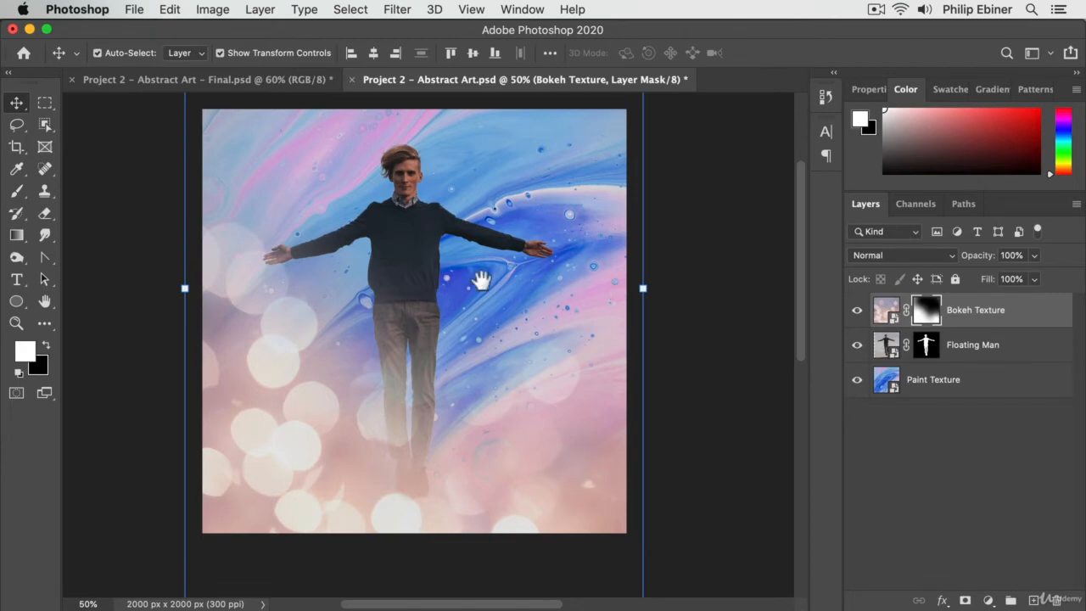
left_click_drag(481, 280, 497, 309)
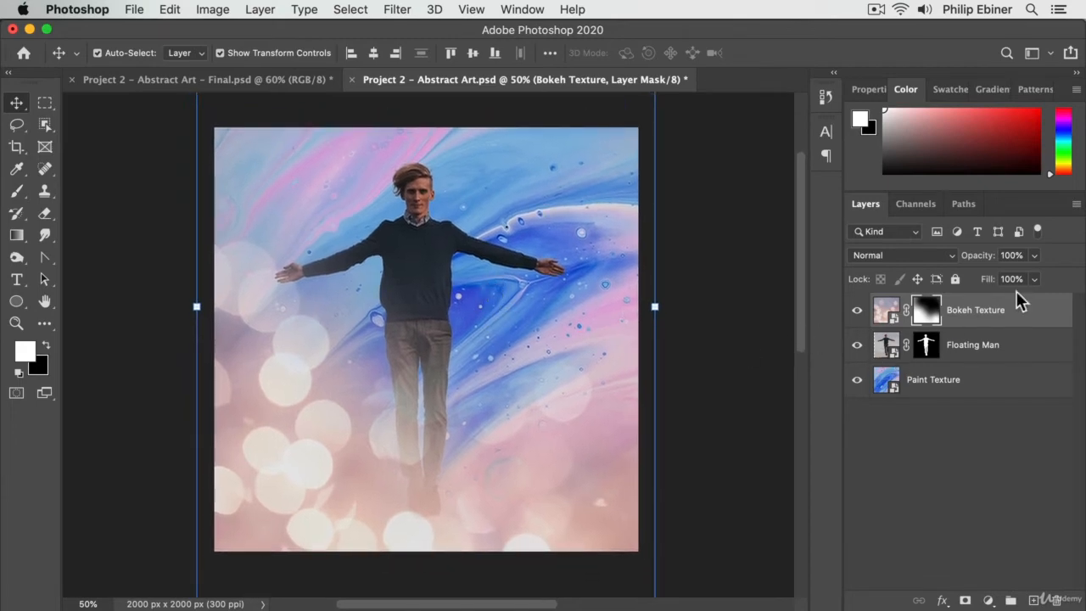
left_click_drag(1021, 302, 1033, 599)
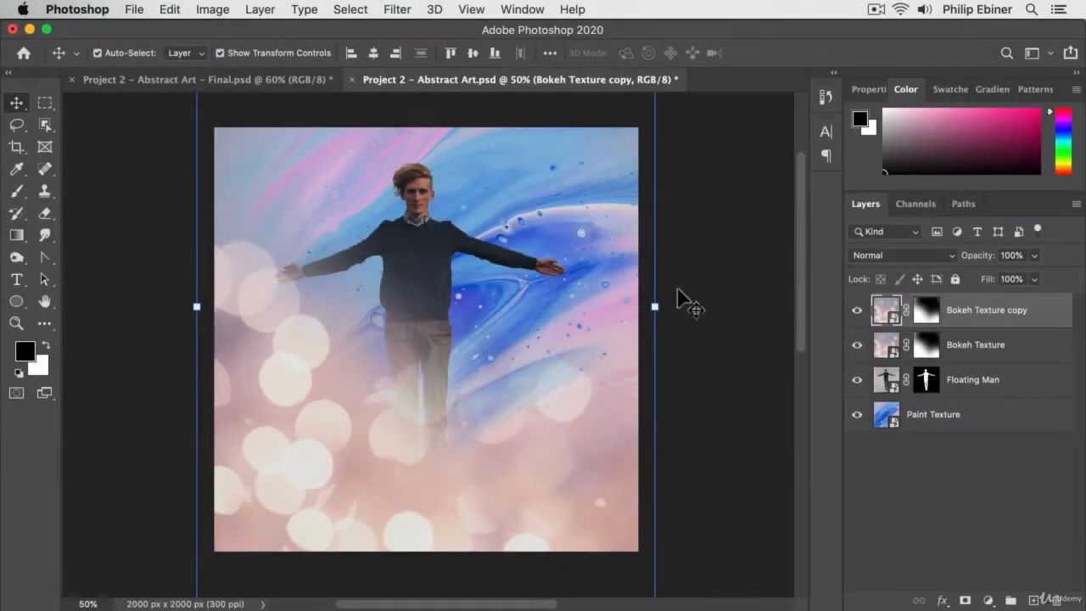
left_click_drag(676, 292, 492, 500)
key("super+z")
left_click_drag(698, 430, 263, 393)
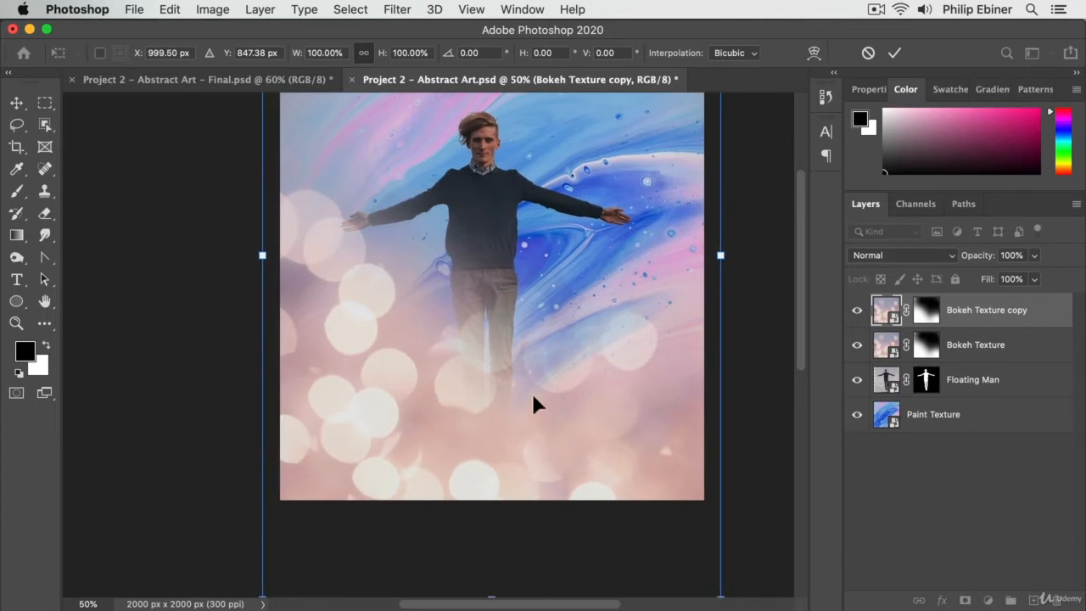
key("alt+Return")
Step: Try rotating the Bokeh Texture copy by 180 degrees, and undo the rotation
left_click(621, 331, "alt")
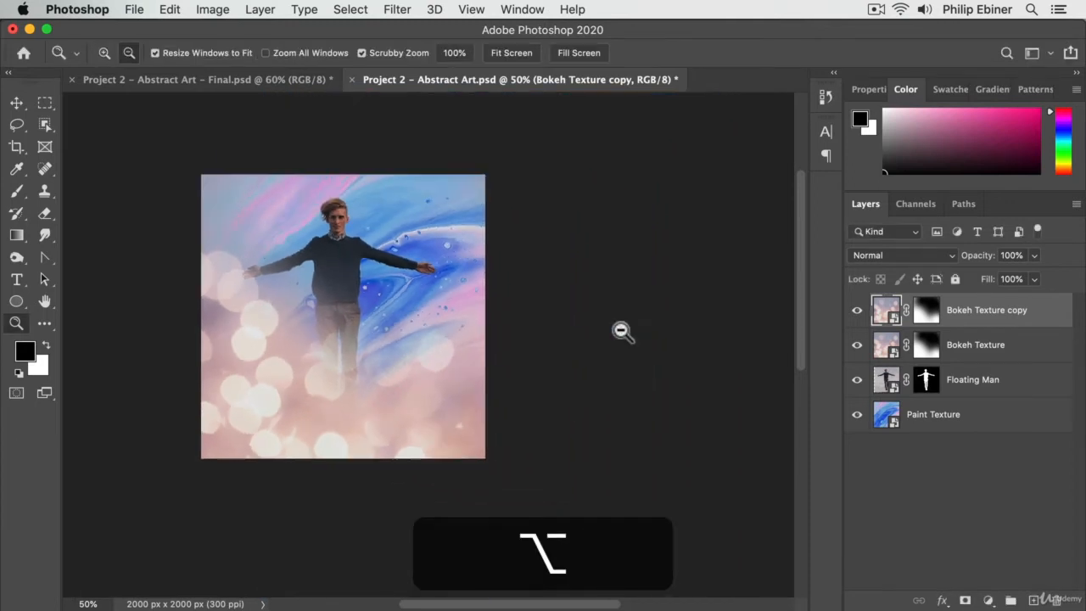
scroll(460, 340, "left", 5)
scroll(461, 339, "up", 2)
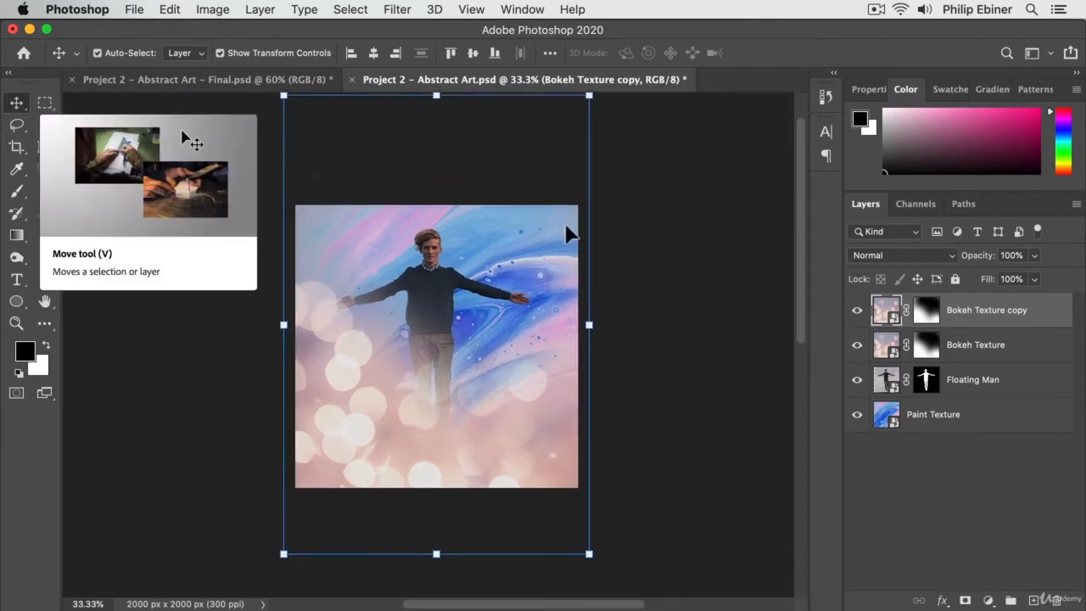
left_click_drag(609, 320, 197, 328)
left_click_drag(218, 293, 238, 308)
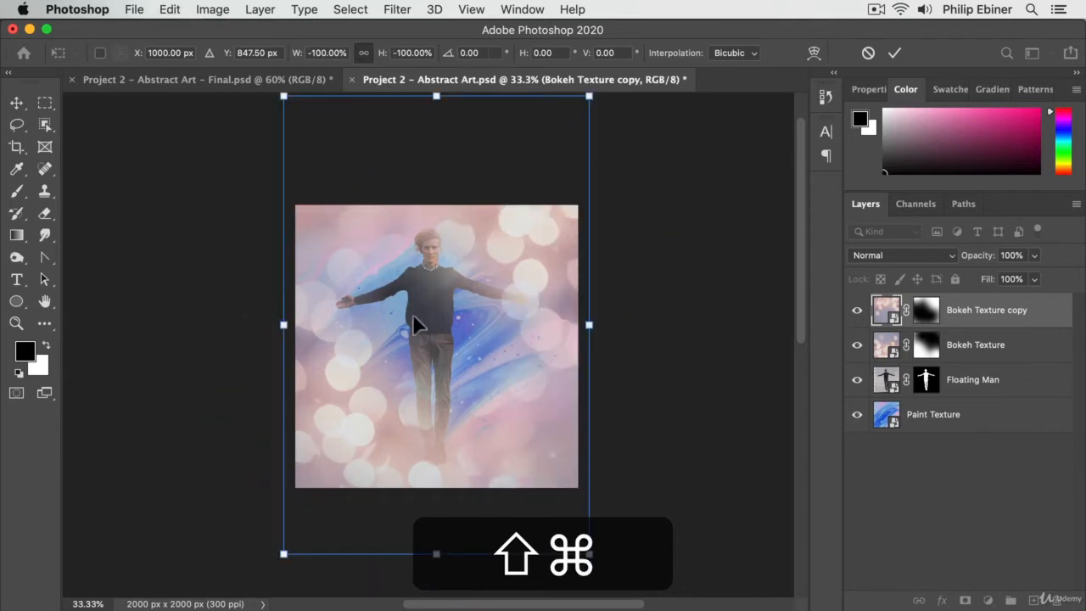
key("super+z")
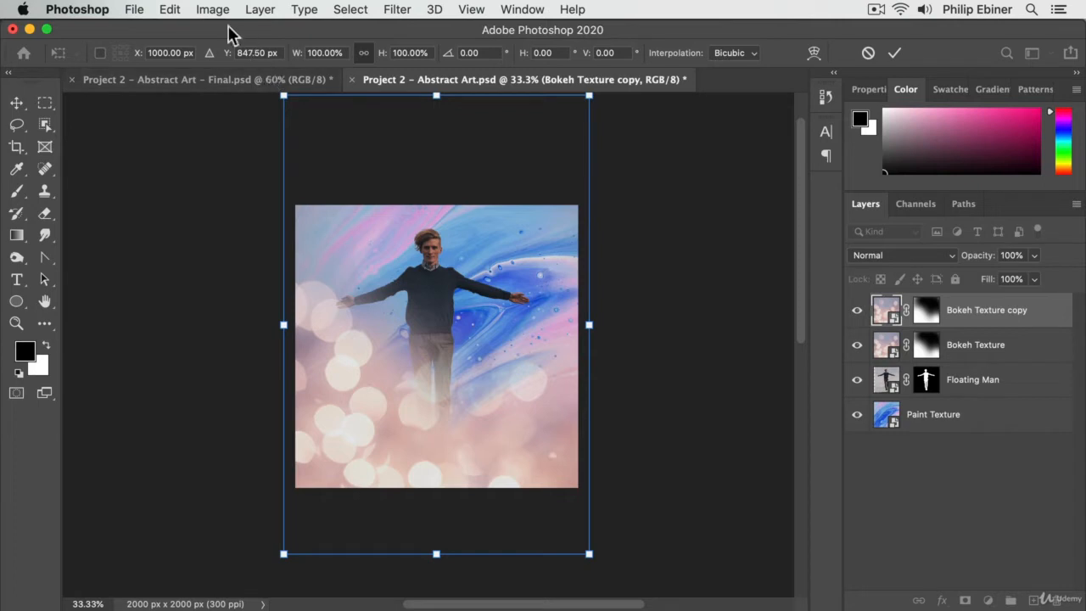
Step: Try flipping the Bokeh Texture copy vertically and horizontally with the Transform commands, and undo both flips
left_click(170, 9)
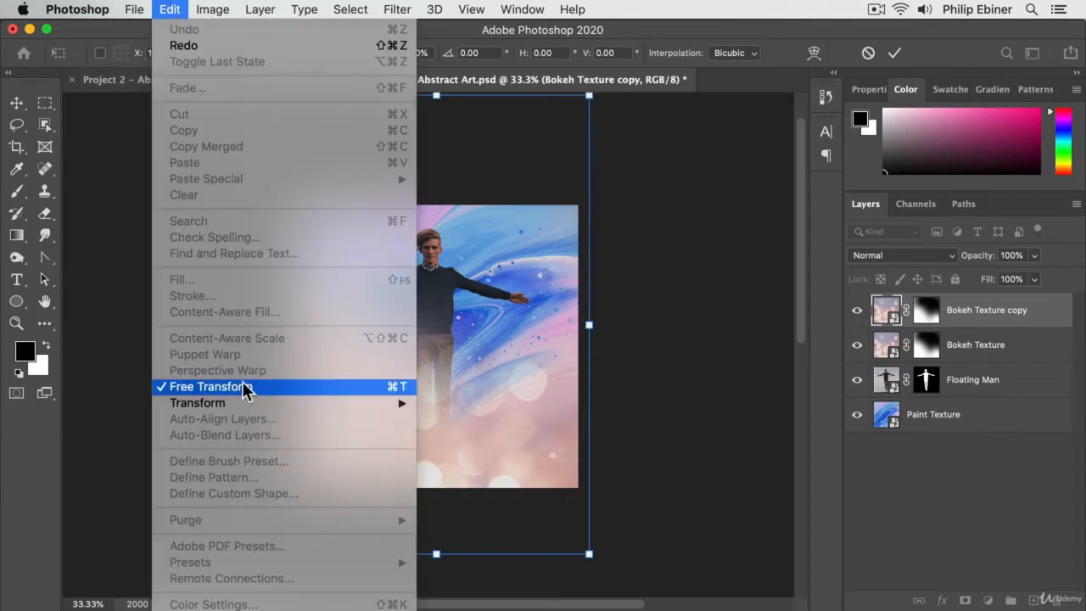
mouse_move(249, 402)
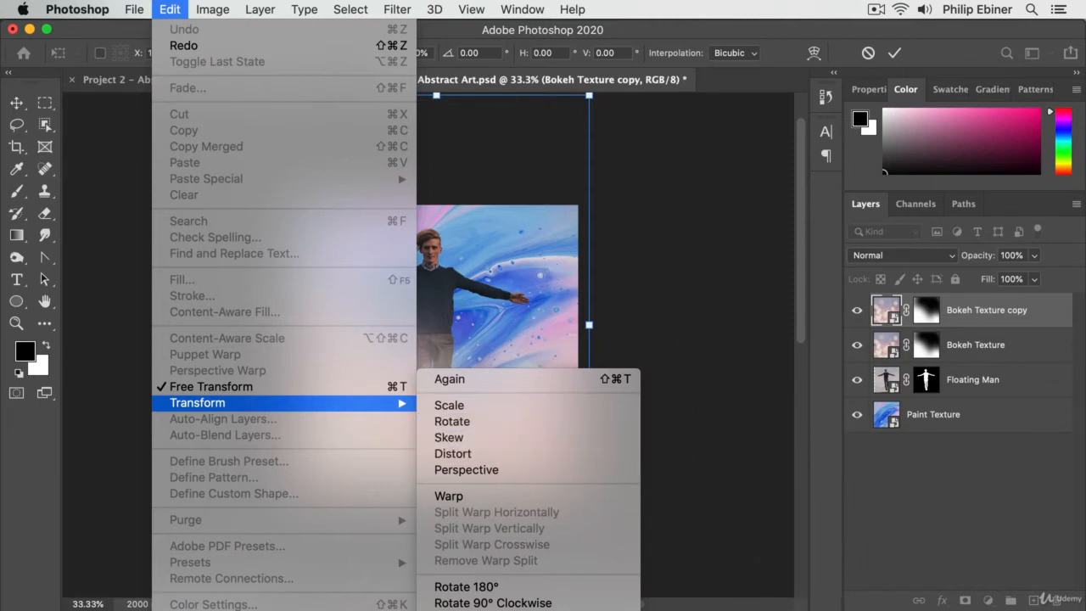
left_click(469, 610)
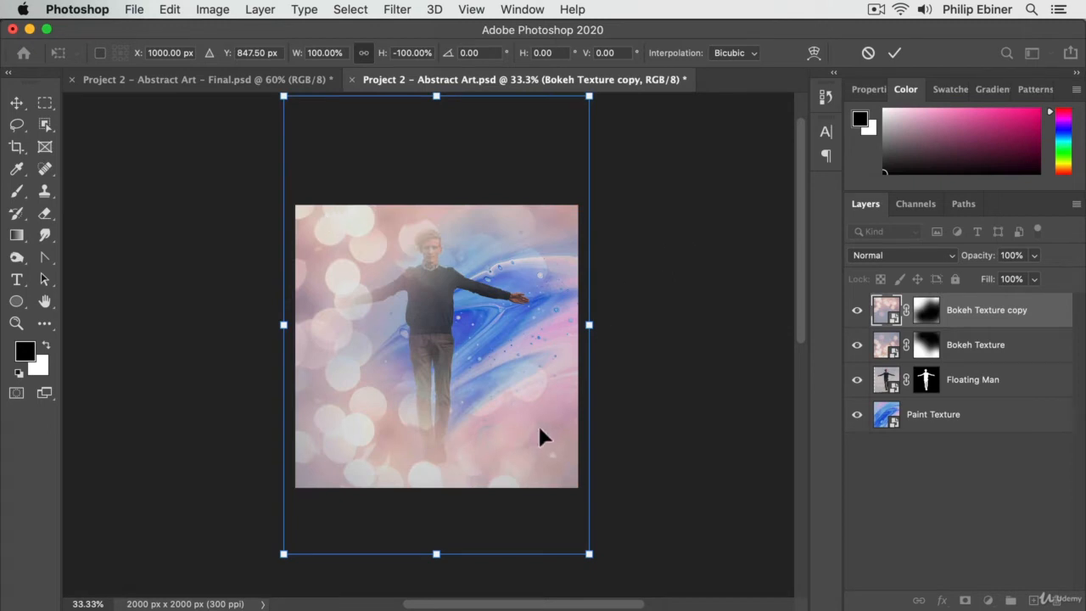
left_click(227, 11)
mouse_move(167, 15)
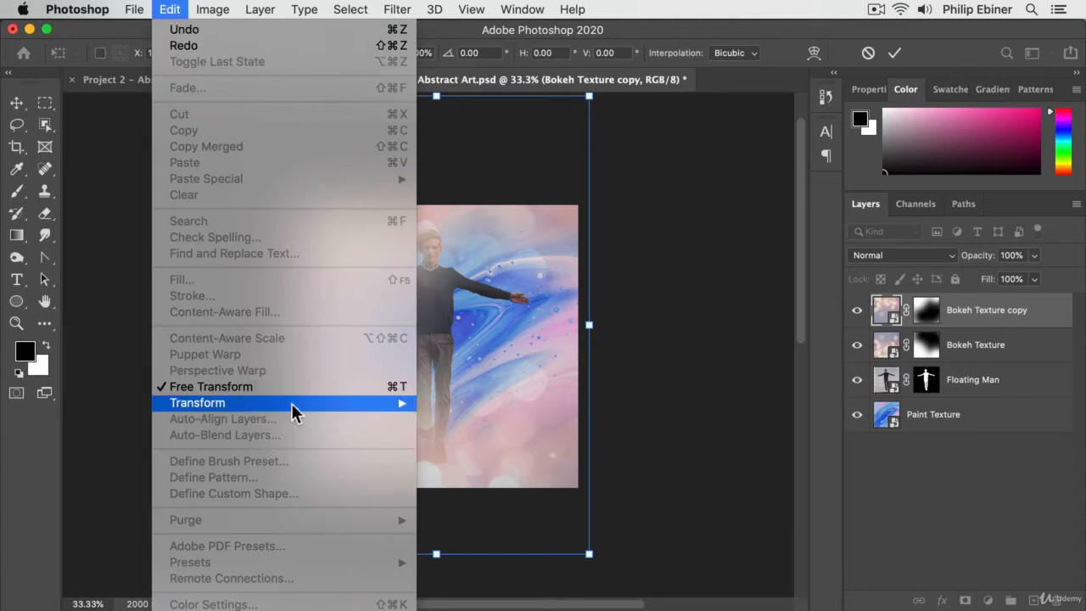
mouse_move(291, 403)
left_click(466, 586)
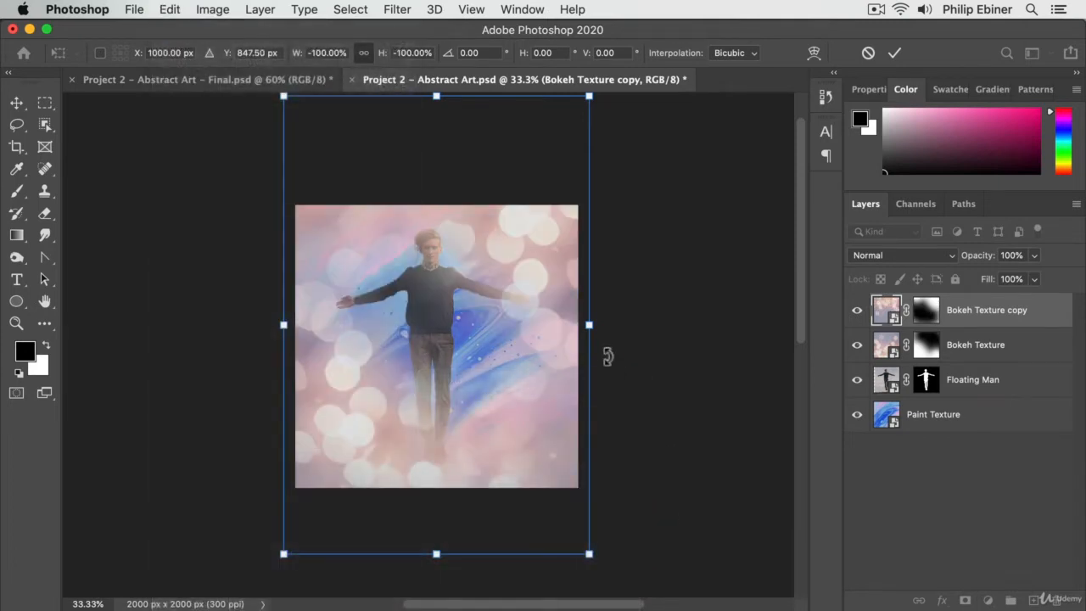
key("super+z")
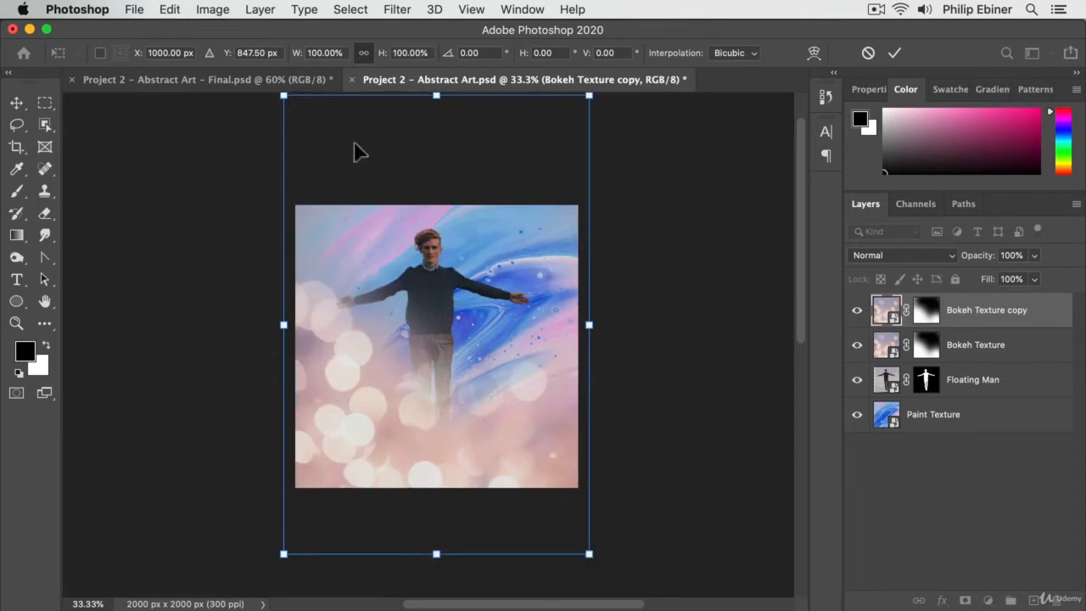
left_click(174, 9)
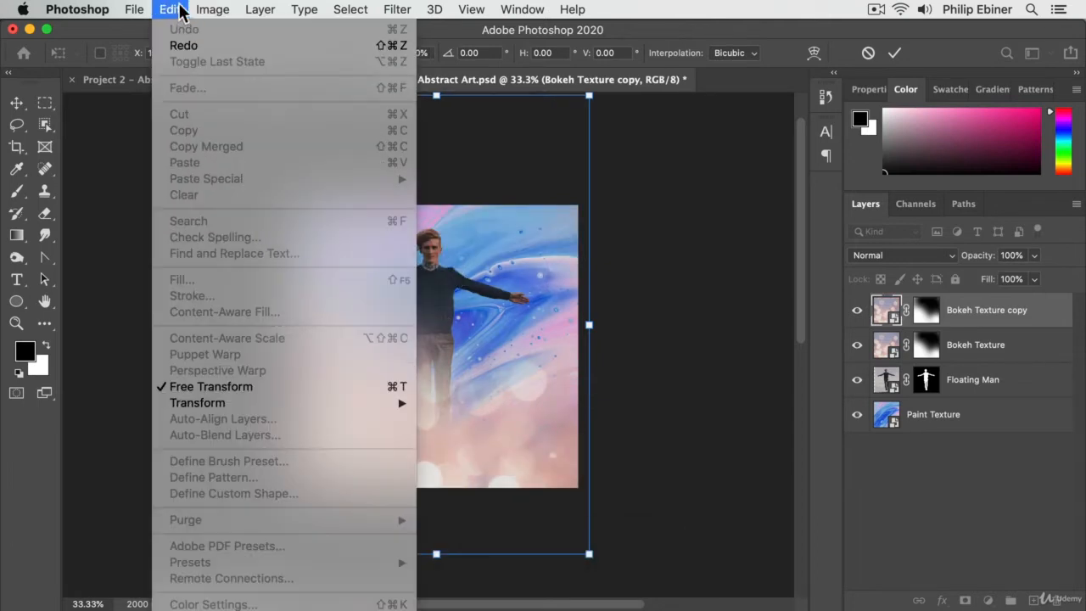
mouse_move(286, 408)
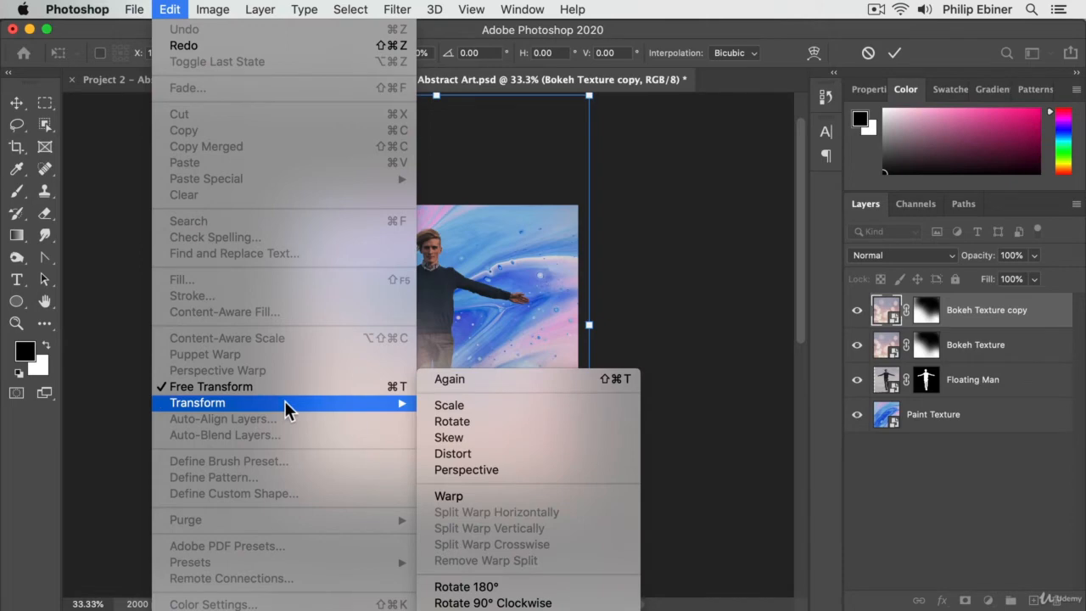
left_click(570, 422)
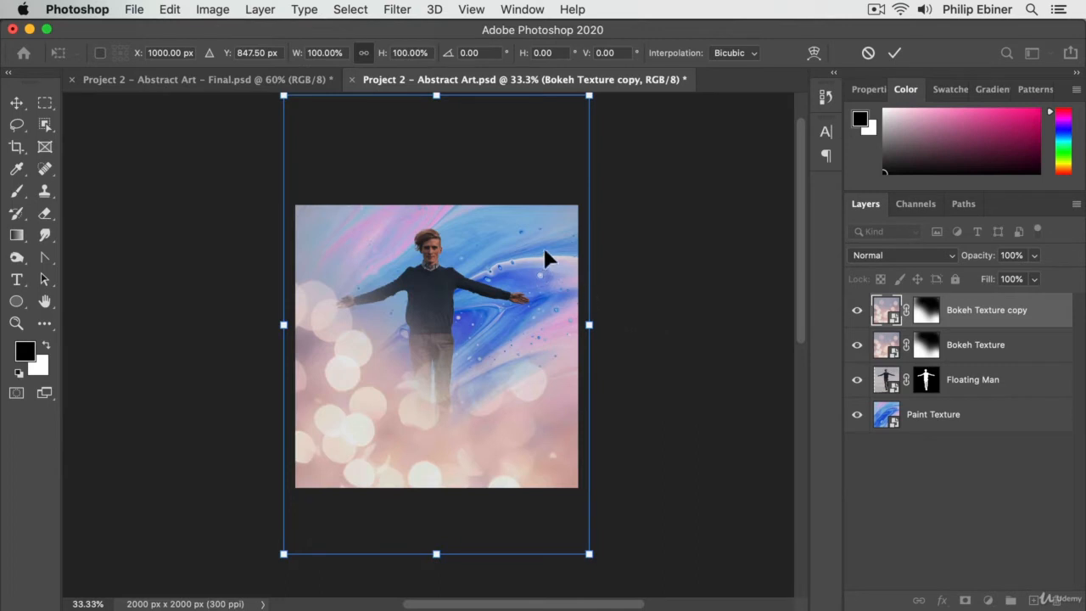
Step: Rotate the Bokeh Texture copy 180 degrees and place its layer beneath the Floating Man layer
left_click_drag(642, 354, 104, 342)
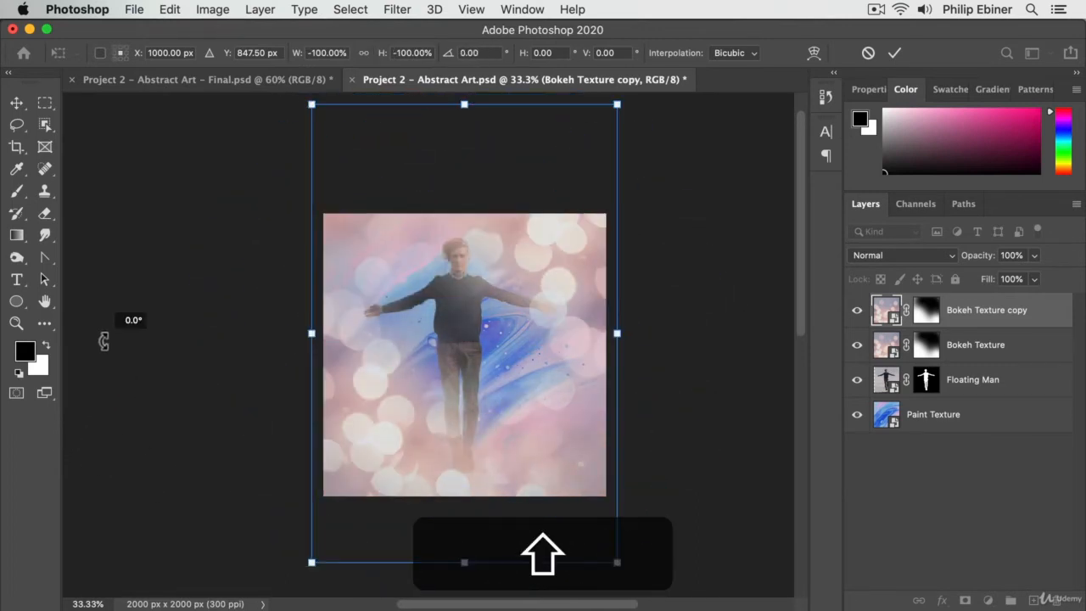
left_click_drag(1010, 312, 997, 397)
left_click(739, 292)
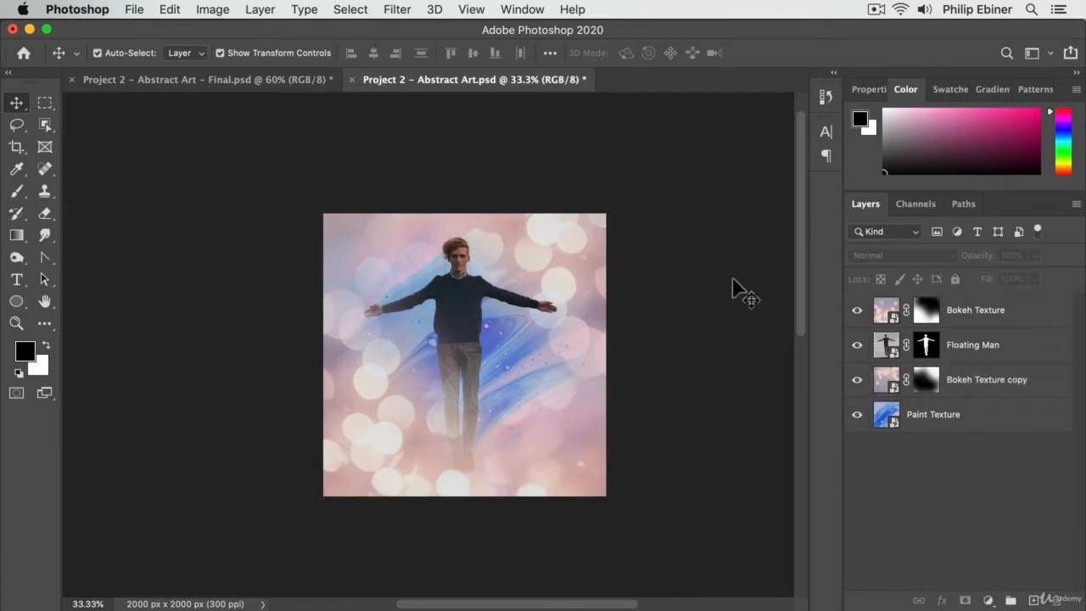
Step: Shift the Bokeh Texture copy slightly upward on the canvas
left_click_drag(546, 244, 572, 245)
left_click_drag(570, 253, 577, 249)
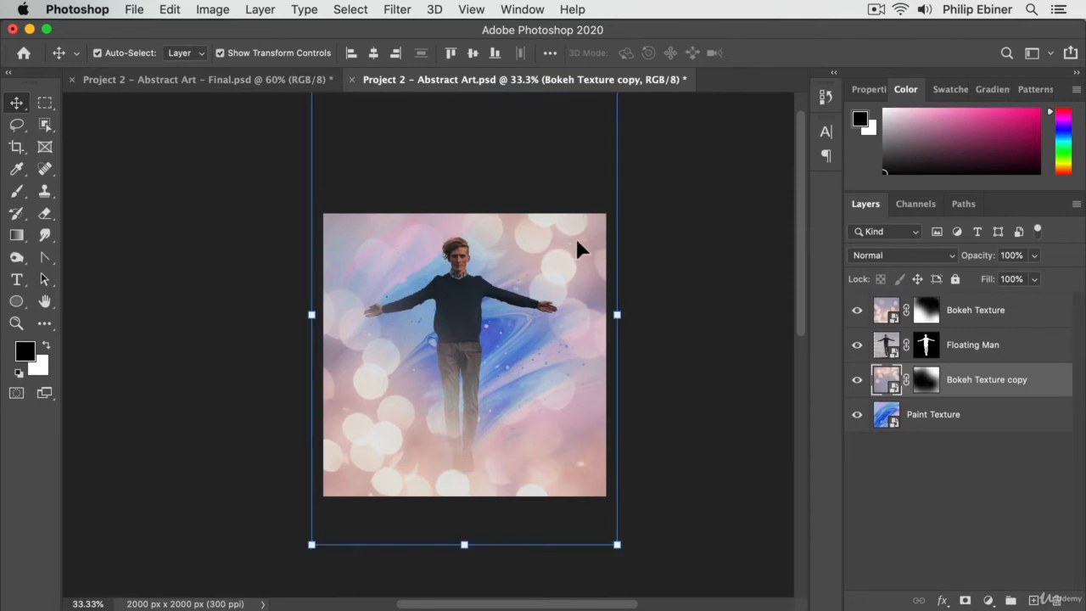
Step: Try painting white and black on the Bokeh Texture copy's mask beside the man with a 1625 px brush, undoing each stroke
left_click(927, 381)
key("x")
key("b")
left_click_drag(487, 306, 552, 371)
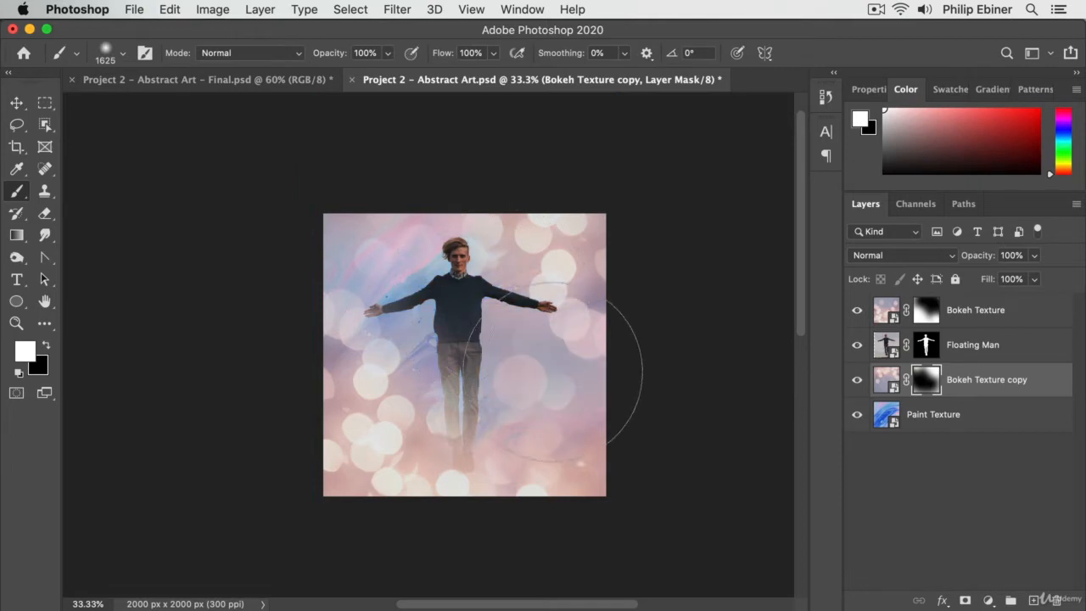
key("super+z")
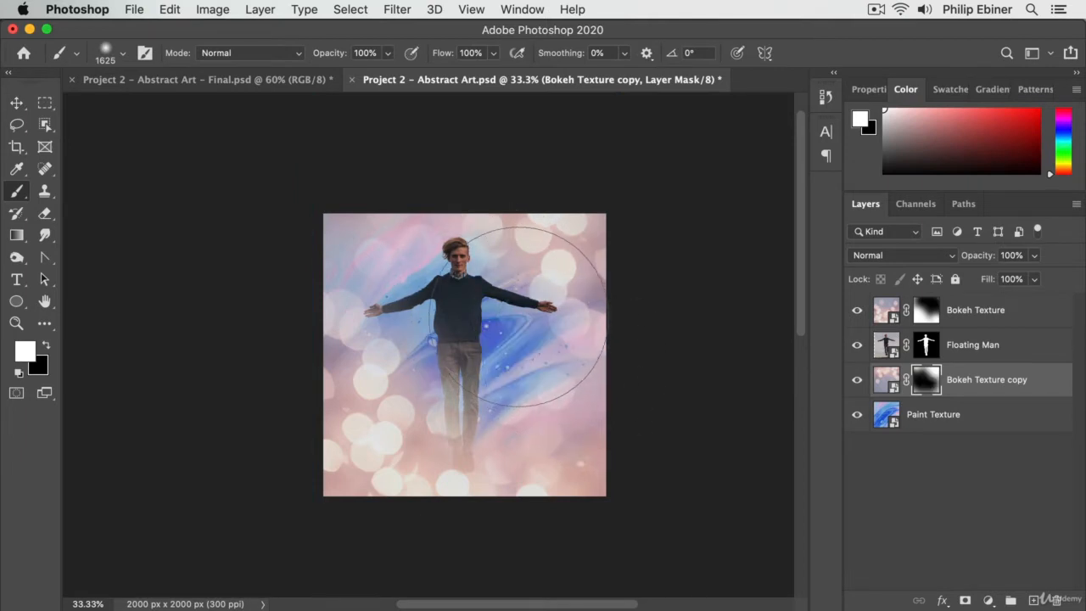
key("x")
left_click_drag(534, 301, 569, 348)
key("super+z")
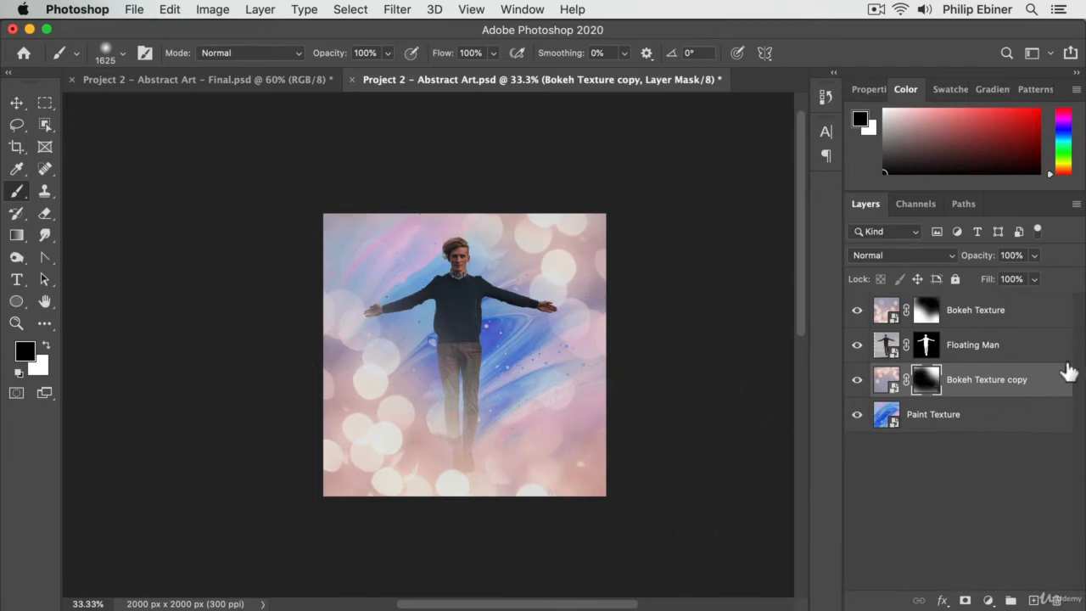
Step: Set the opacity of both the Bokeh Texture layer and the Bokeh Texture copy layer to 75%
key("v")
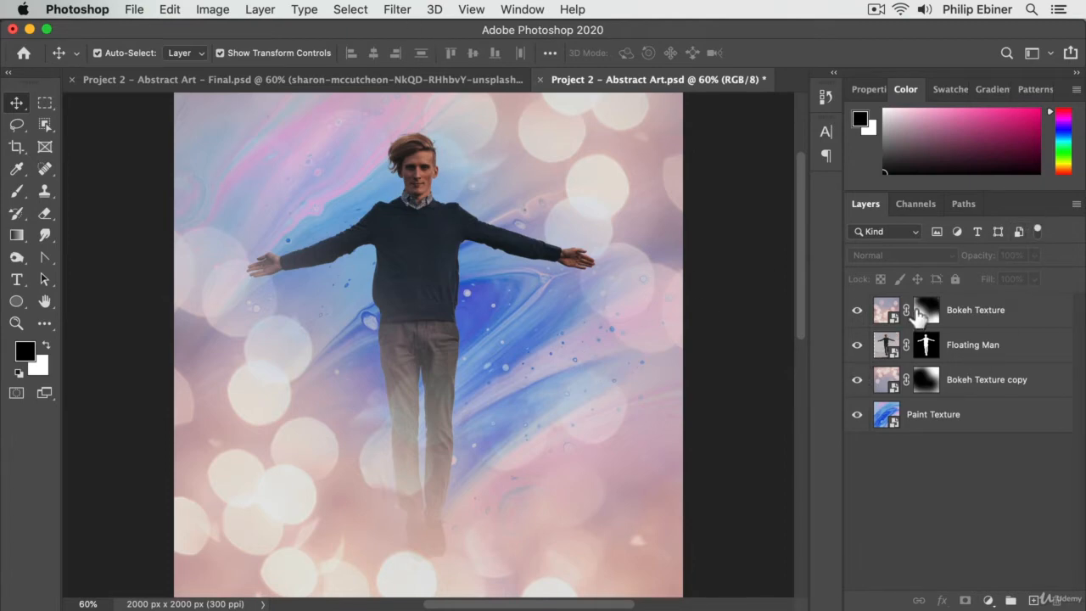
left_click(1035, 325)
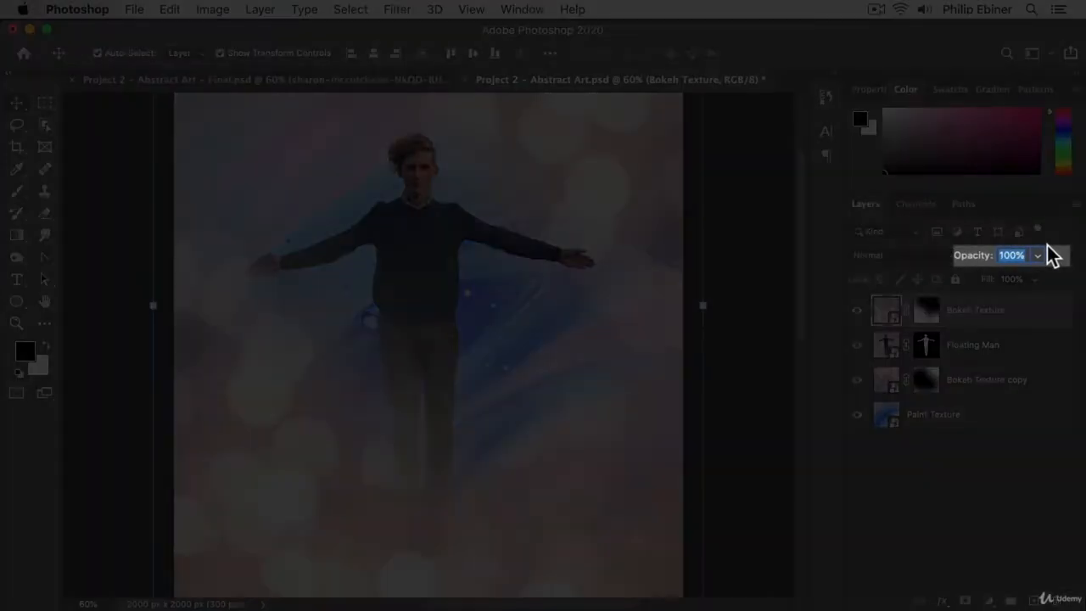
type("75")
left_click(950, 382)
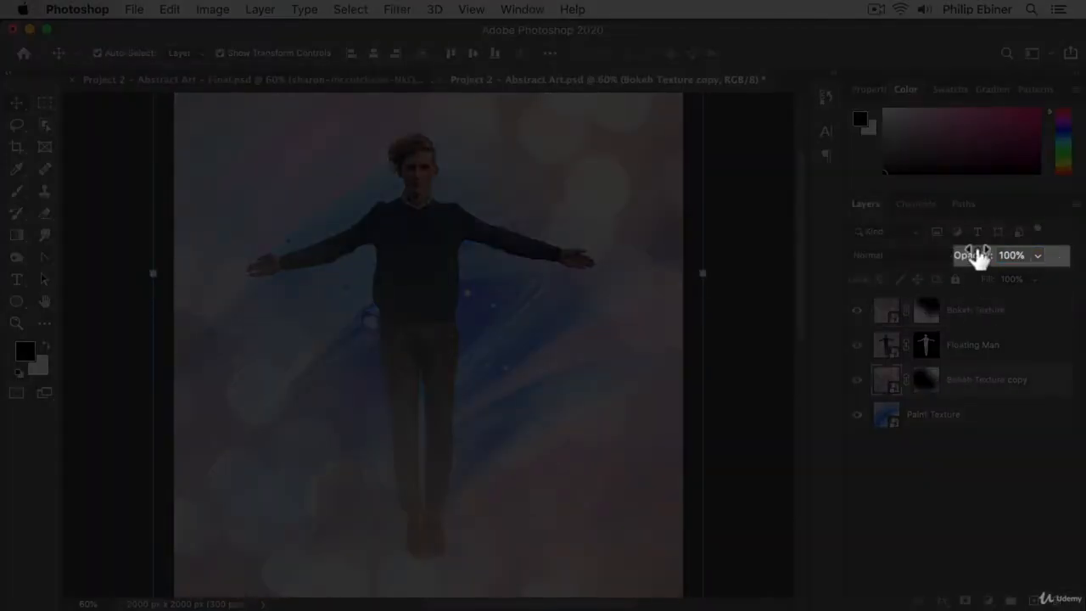
type("75")
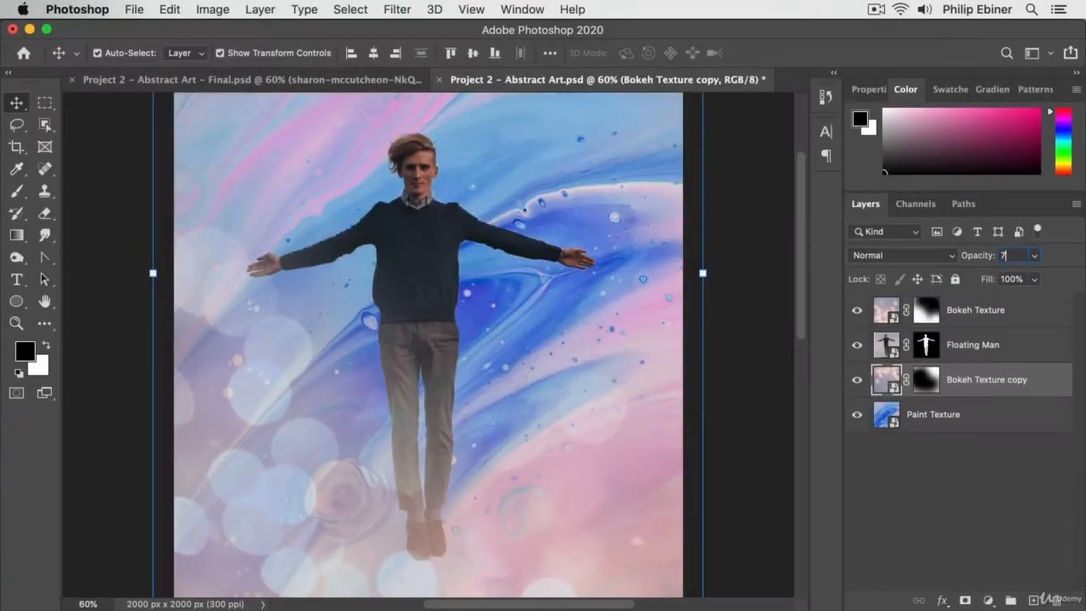
key("Return")
left_click(703, 242)
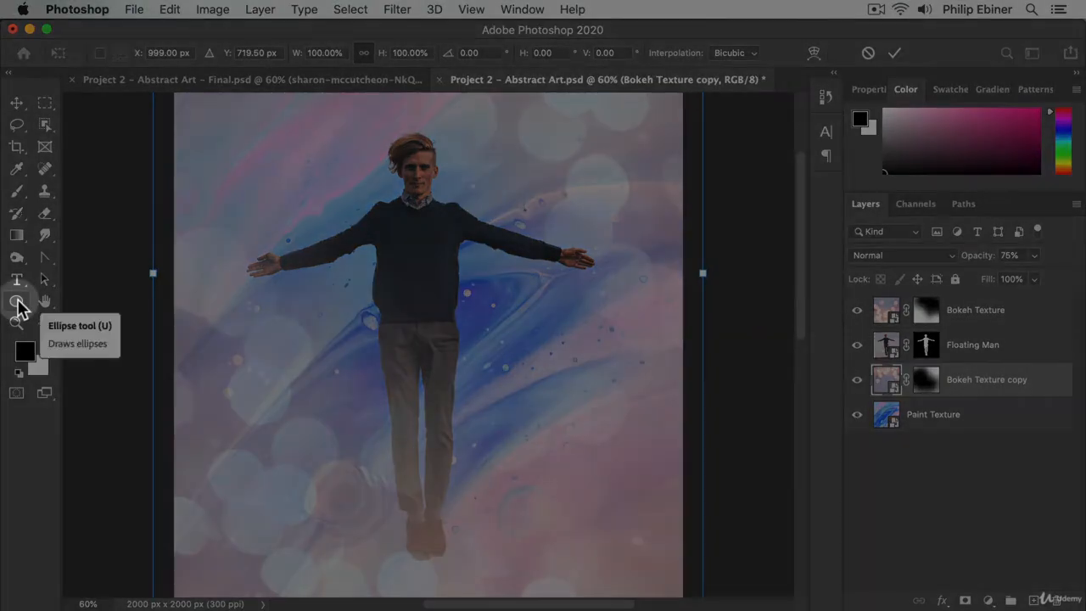
Step: Choose the Ellipse tool in Shape mode and set its stroke to no color
left_click(19, 304)
left_click(20, 305)
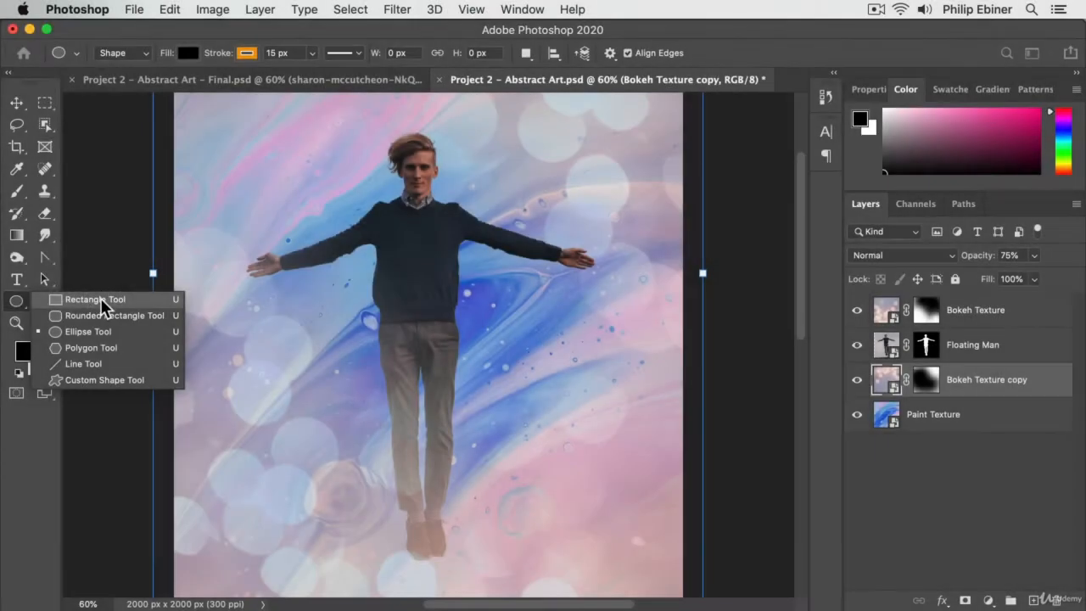
left_click(17, 304)
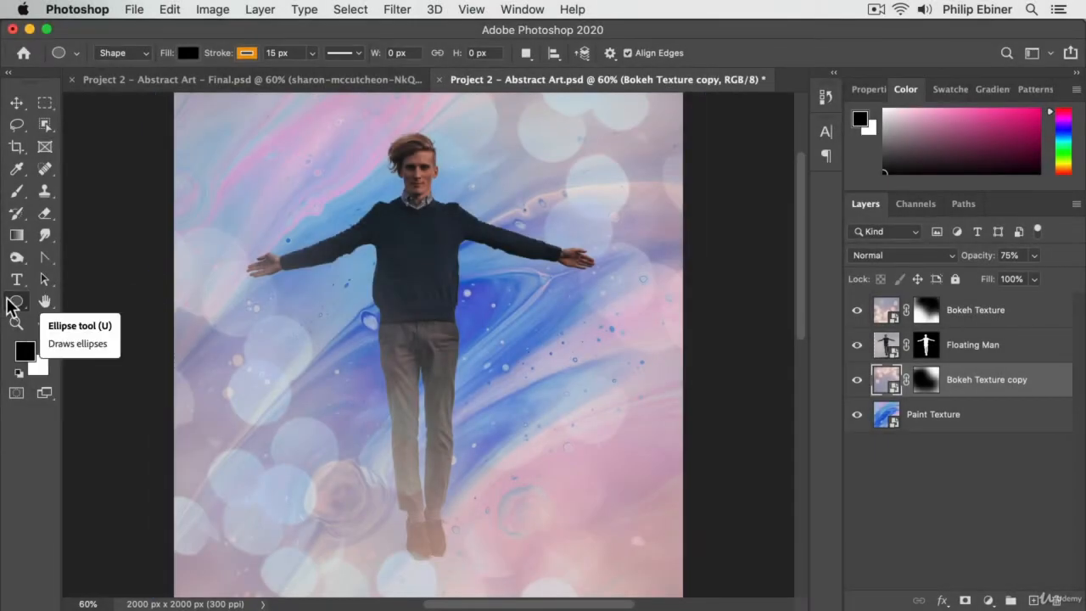
left_click(19, 304)
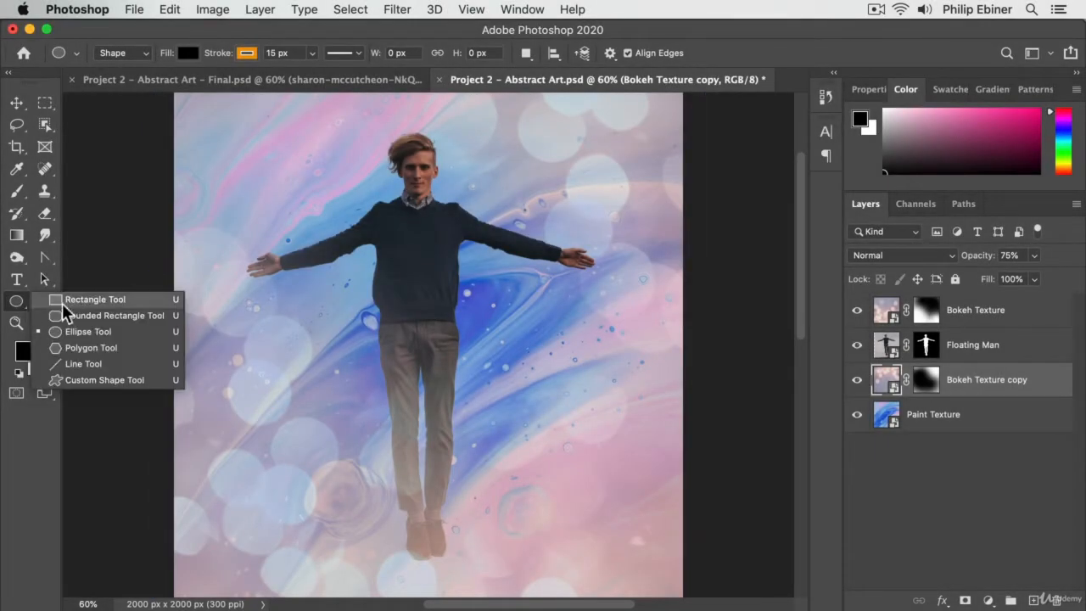
left_click(76, 333)
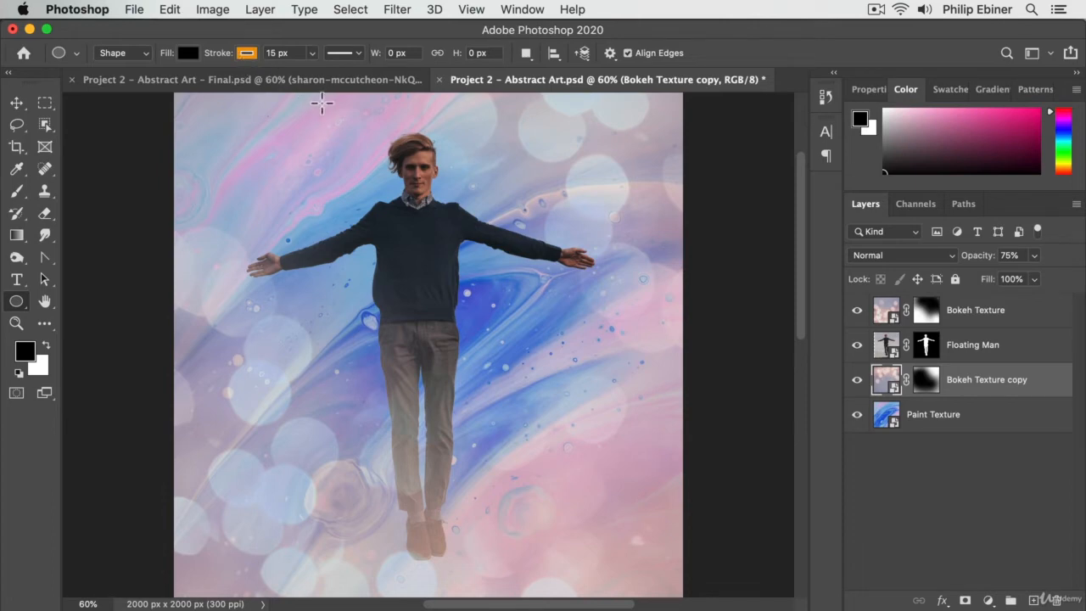
left_click(237, 53)
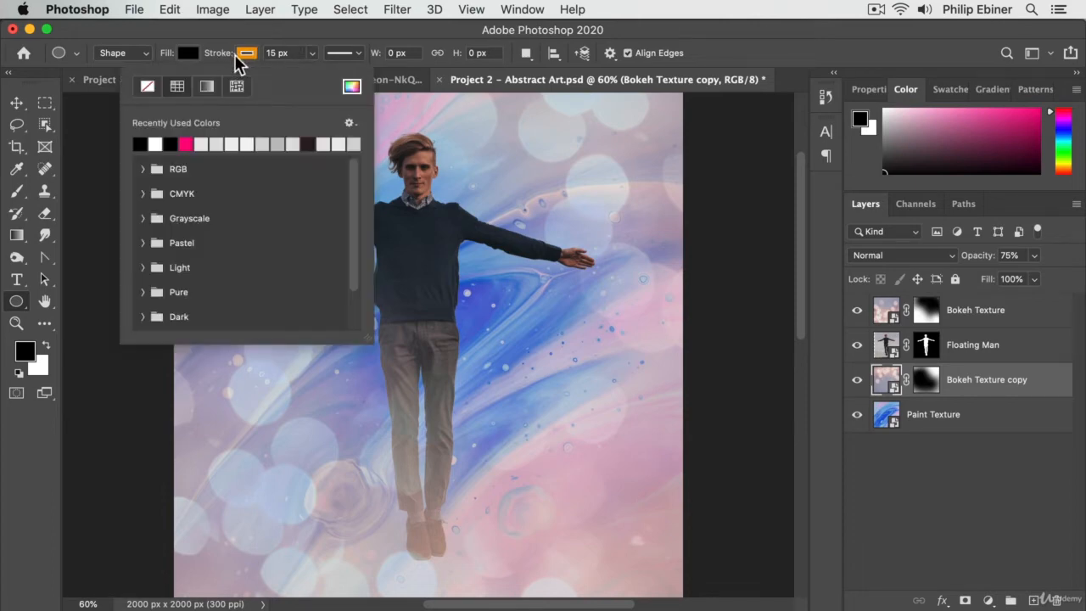
left_click(205, 47)
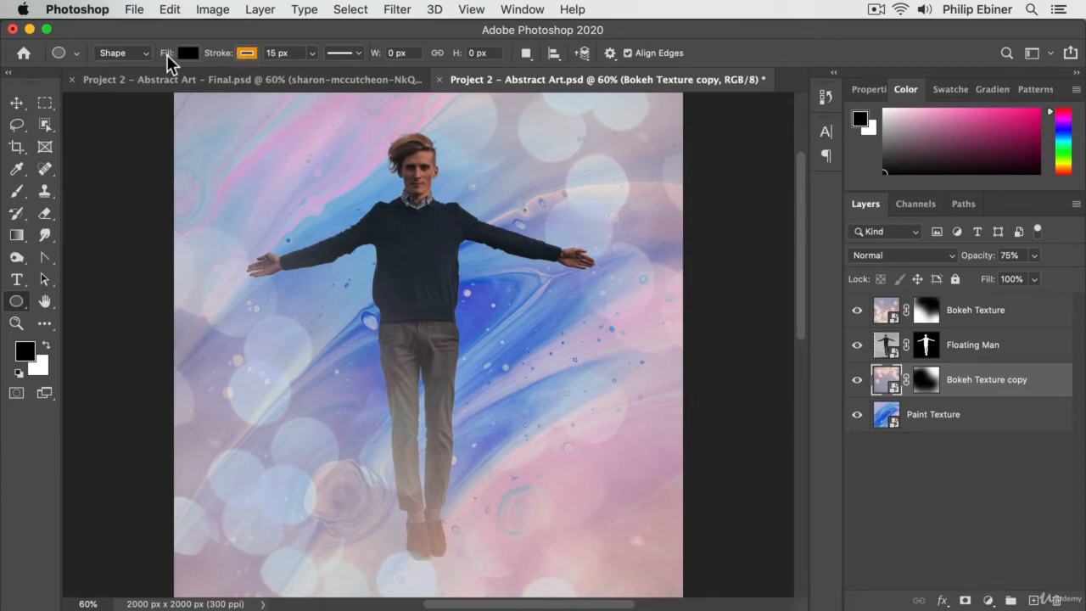
left_click(243, 54)
left_click(195, 52)
left_click(239, 53)
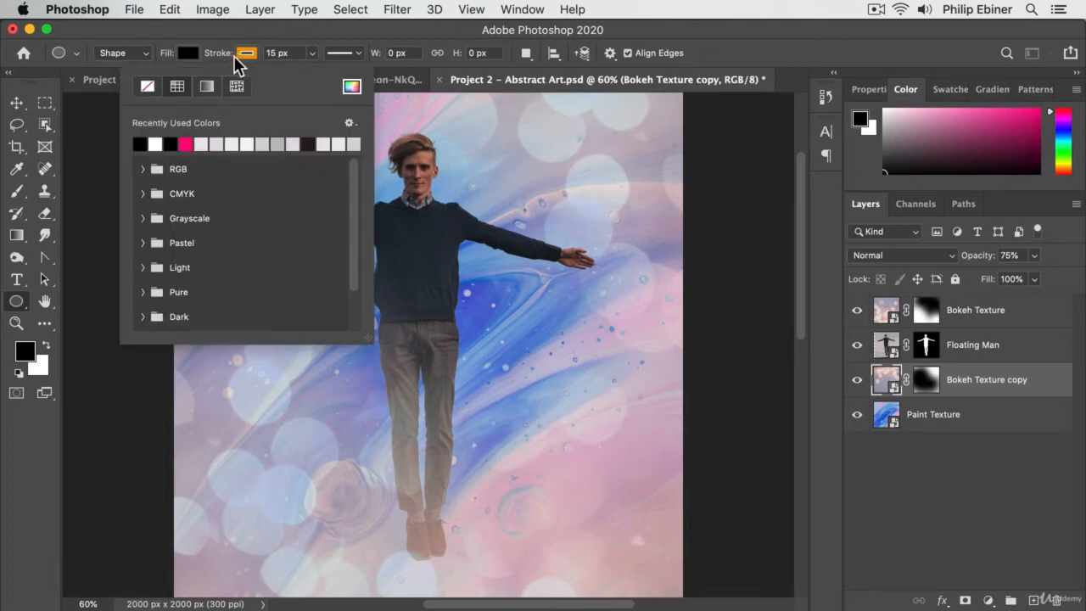
left_click(153, 88)
left_click(283, 53)
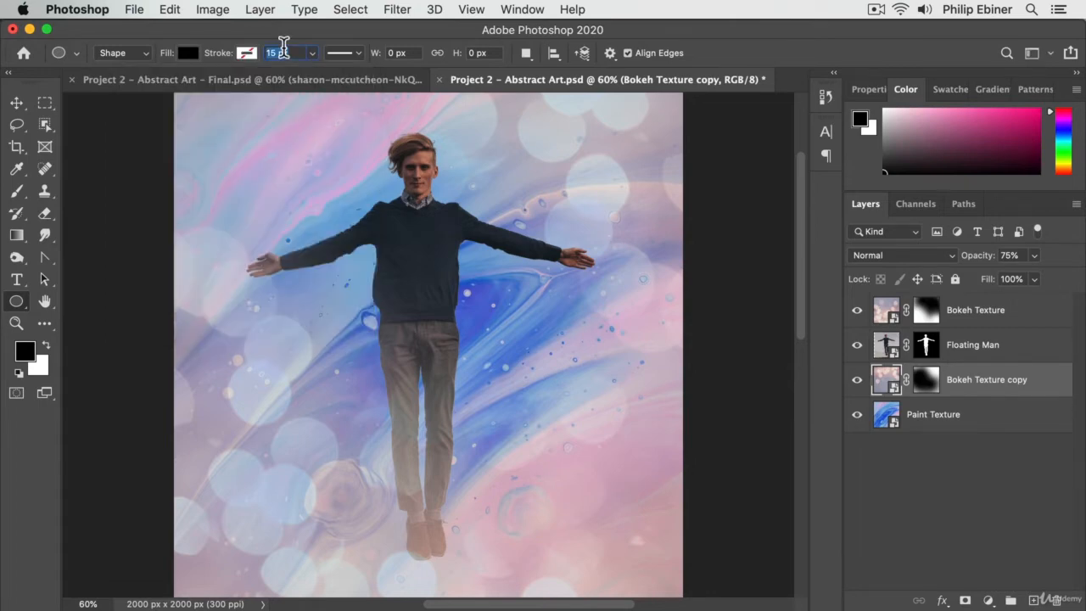
Step: Open the color picker for the ellipse's fill and try a teal shade, #13947d
left_click(185, 56)
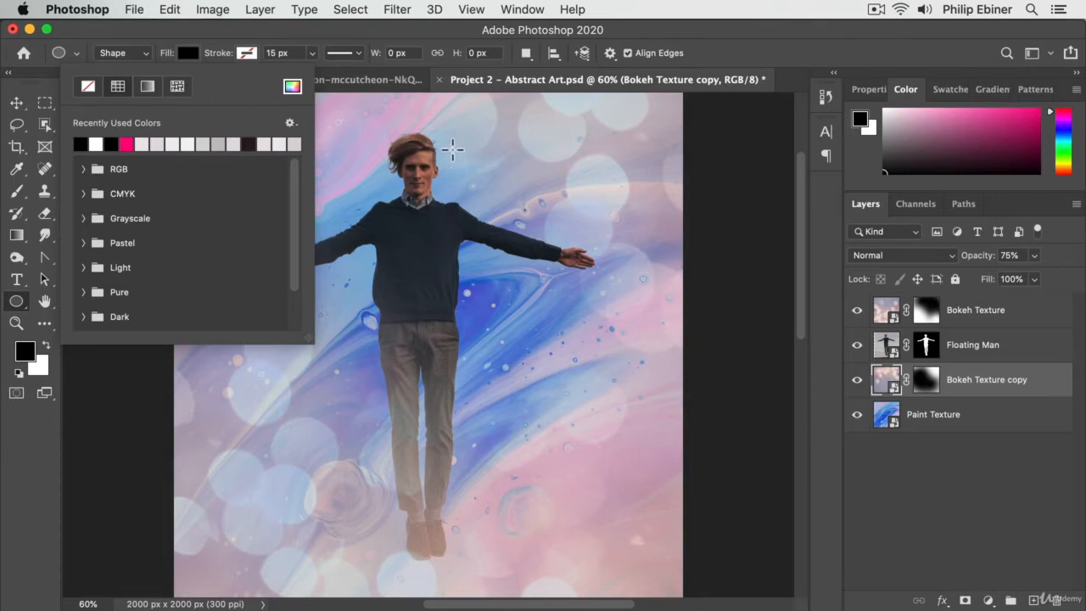
left_click(293, 88)
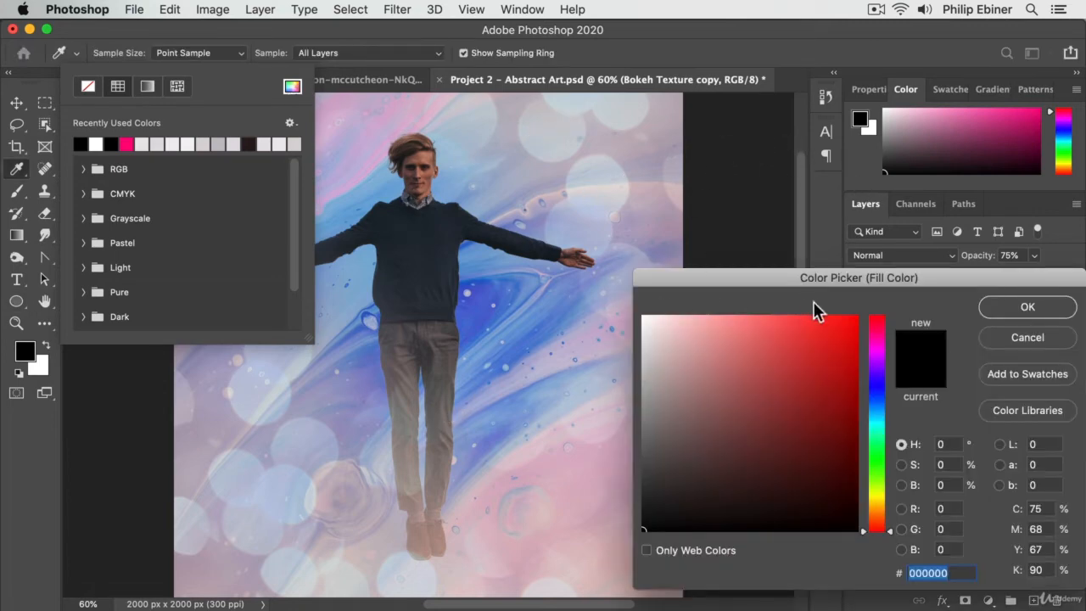
mouse_move(716, 490)
left_mouse_down()
mouse_move(818, 398)
mouse_move(727, 356)
mouse_move(788, 339)
mouse_move(768, 385)
mouse_move(799, 343)
left_mouse_up()
mouse_move(846, 456)
left_mouse_down()
mouse_move(742, 337)
mouse_move(634, 337)
mouse_move(867, 323)
mouse_move(756, 356)
mouse_move(788, 396)
left_mouse_up()
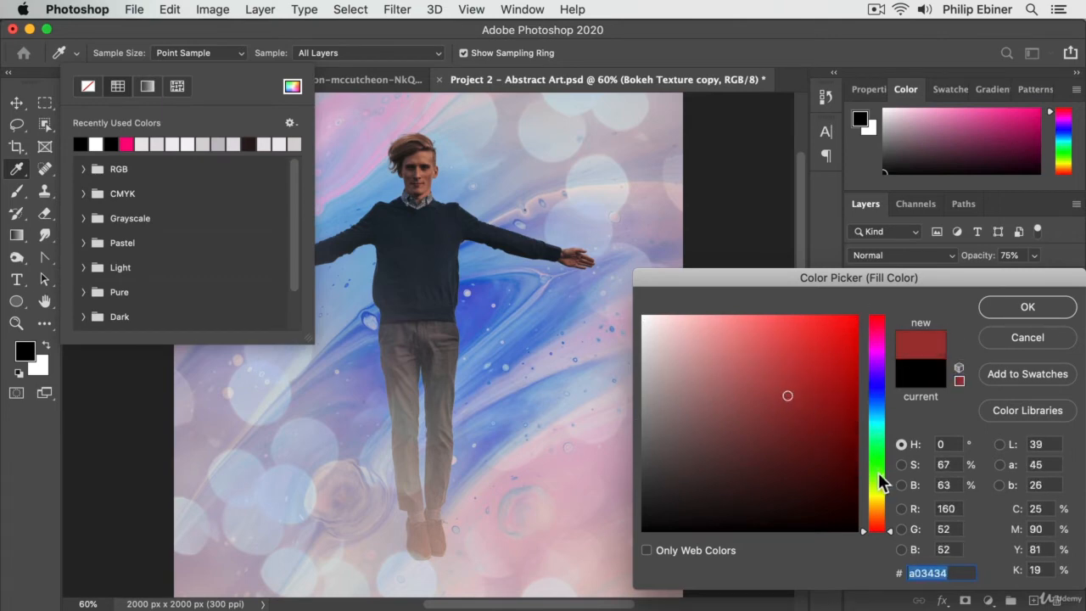
mouse_move(882, 527)
left_mouse_down()
mouse_move(877, 339)
mouse_move(878, 424)
left_mouse_up()
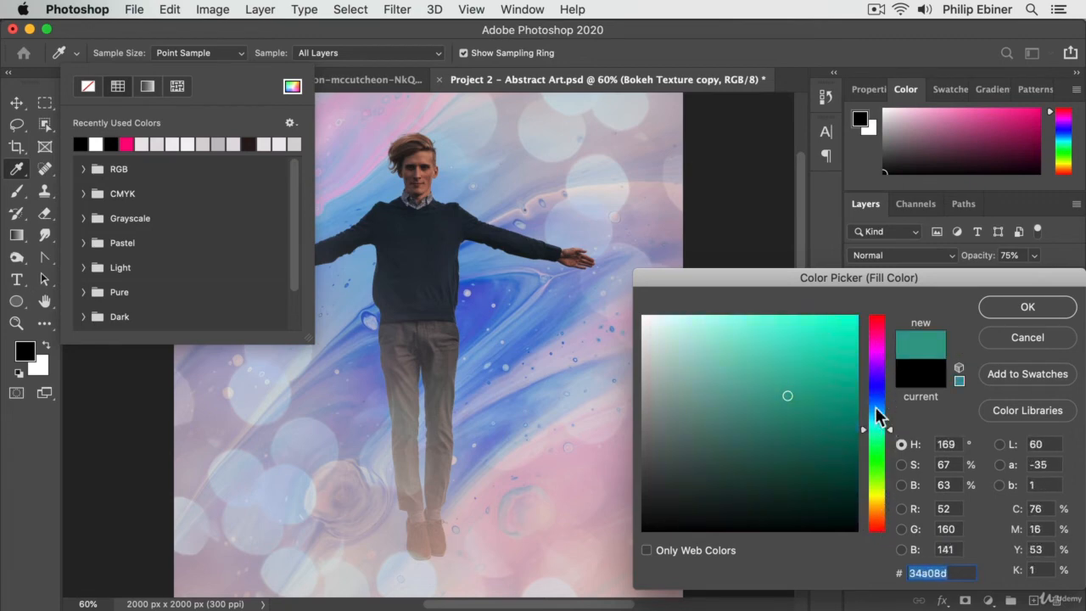
left_click_drag(784, 402, 830, 405)
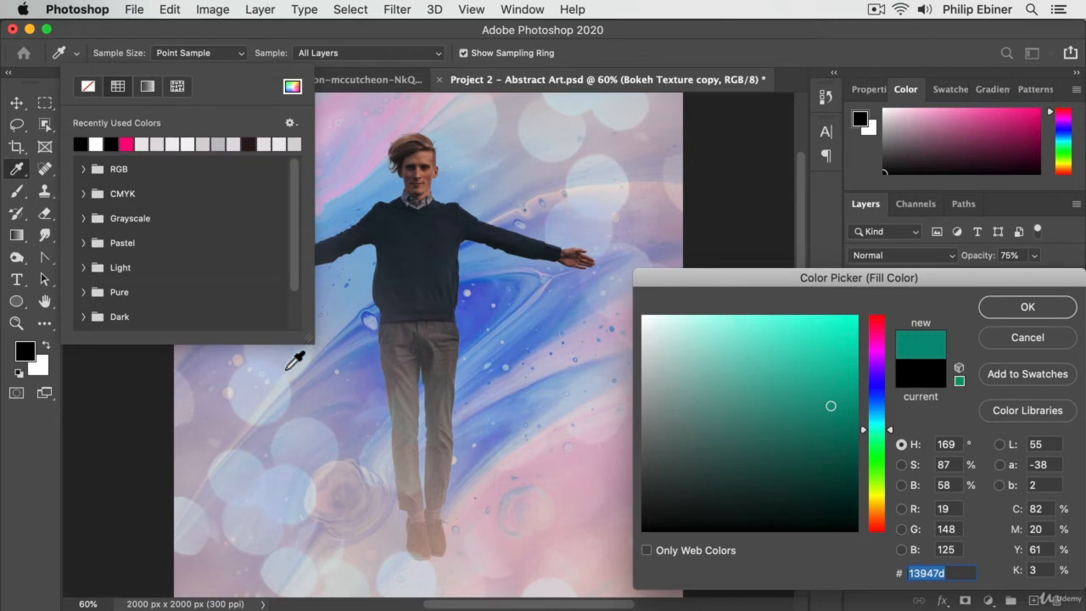
Step: Sample a blue from the paint texture beside the man and apply #557dd1 as the ellipse fill color
left_click(494, 286)
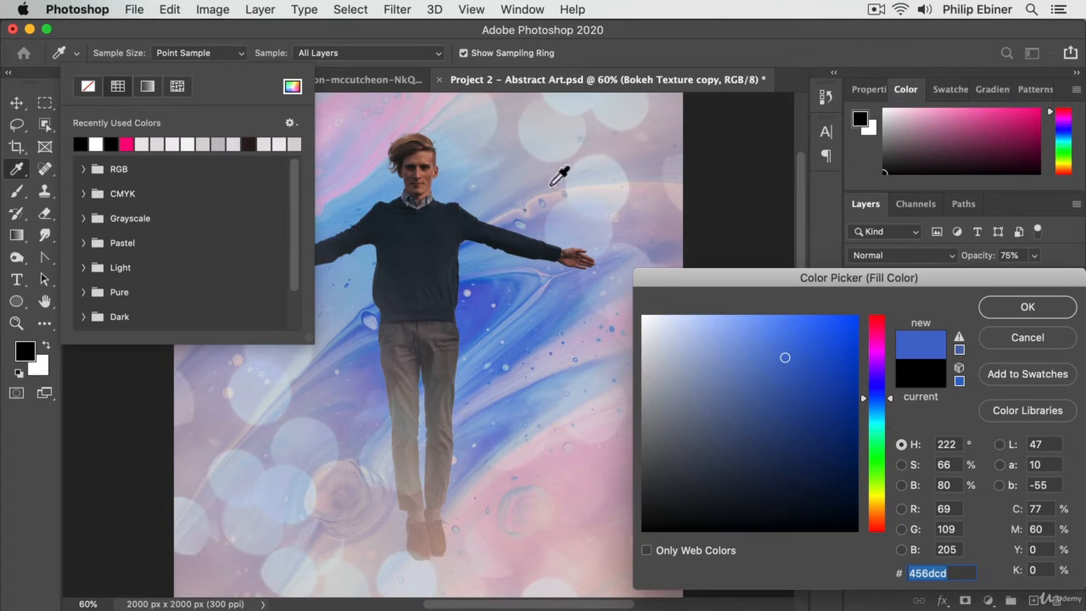
left_click(553, 181)
left_click(521, 326)
left_click(490, 287)
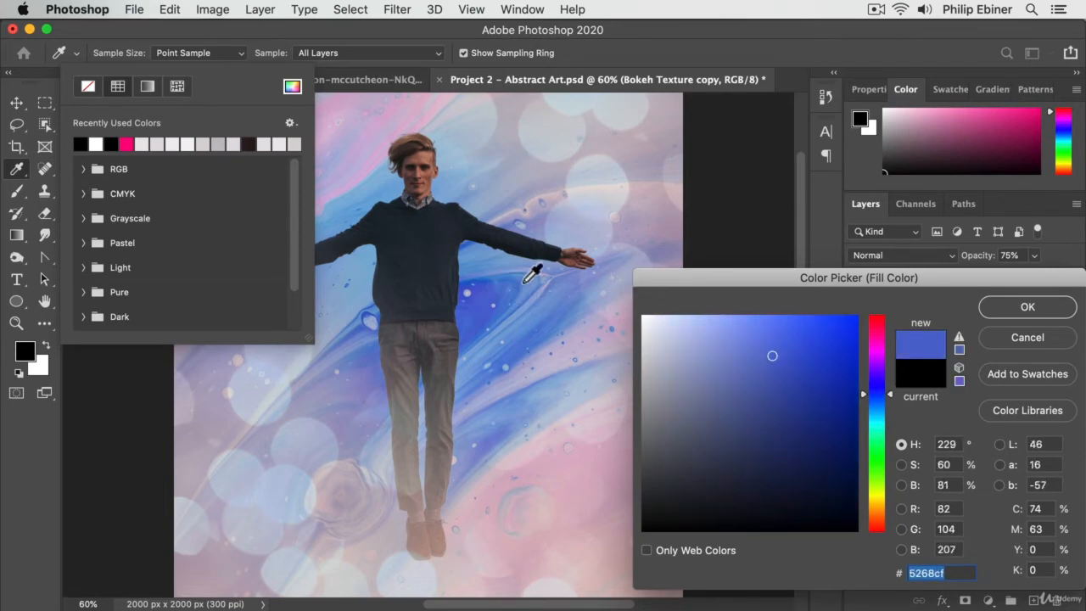
left_click(529, 278)
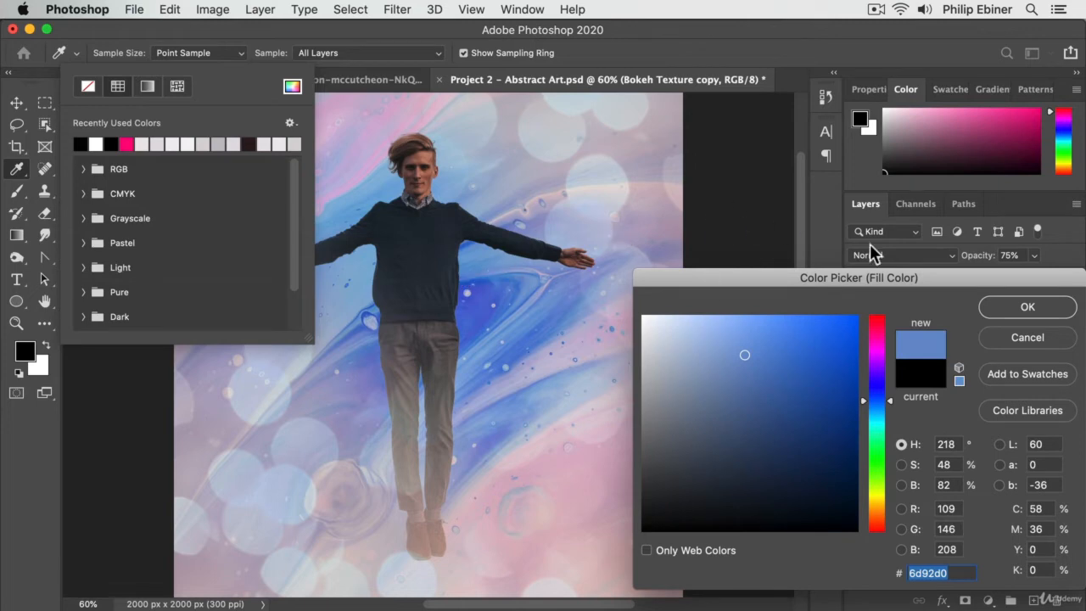
left_click(508, 297)
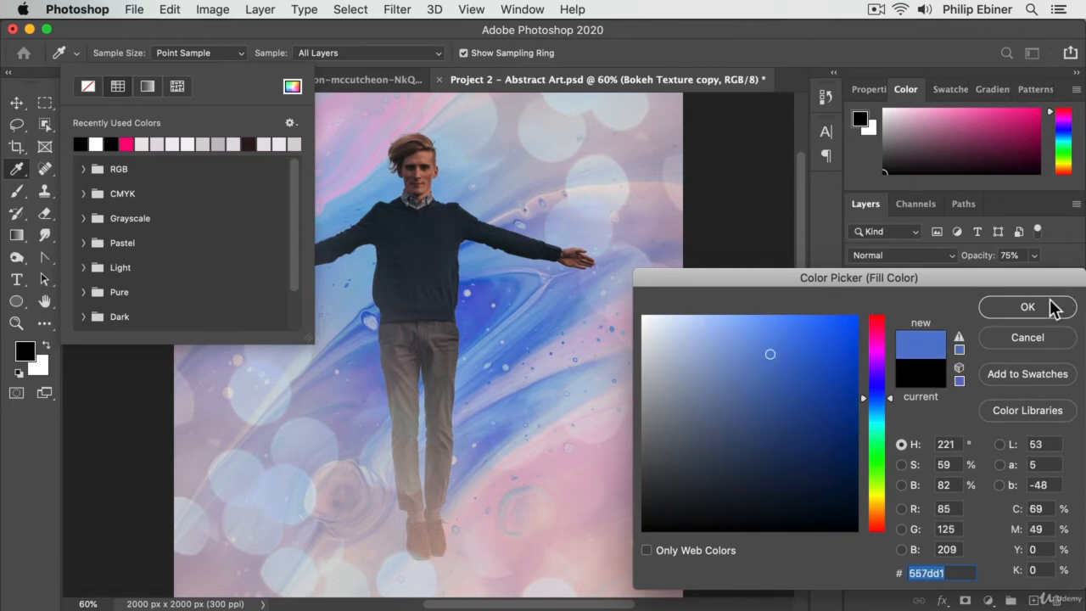
left_click(1028, 308)
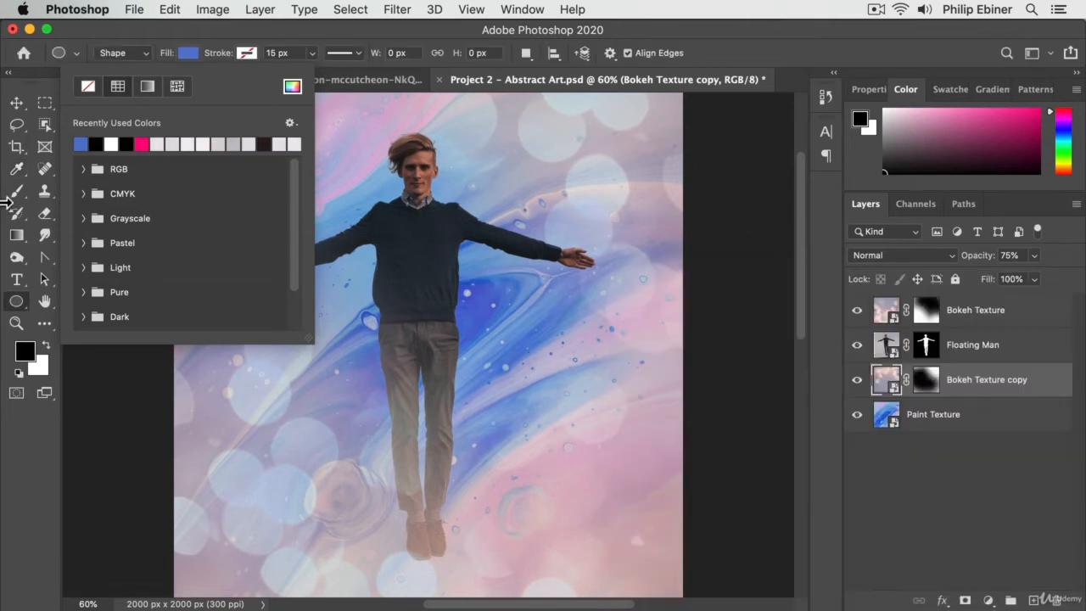
left_click(187, 54)
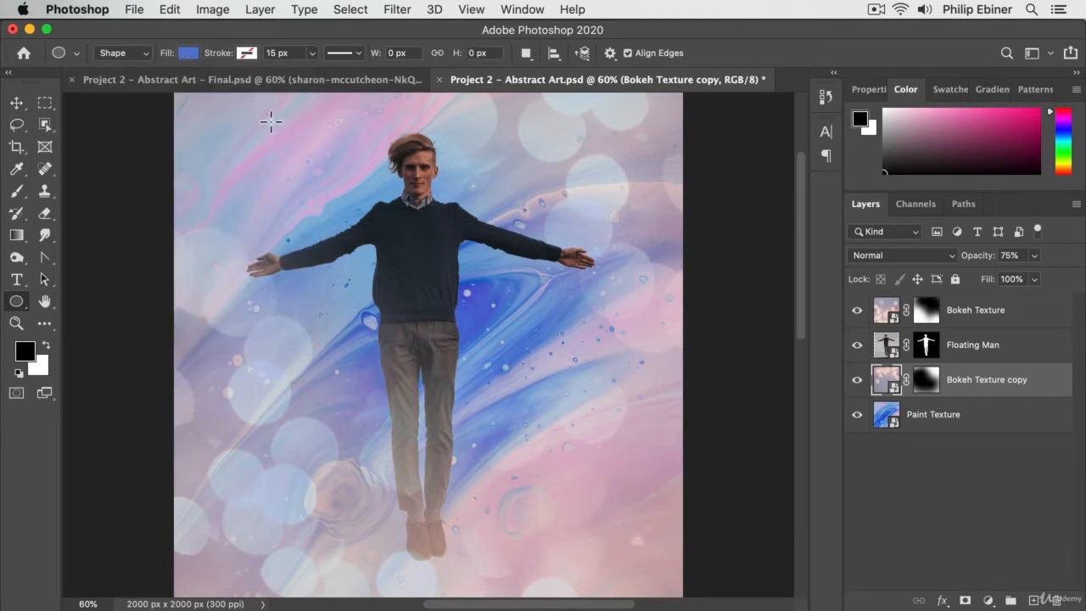
Step: Place a blue circle about 1264 px wide behind the man's torso and legs and duplicate its layer
left_click_drag(284, 122, 632, 437)
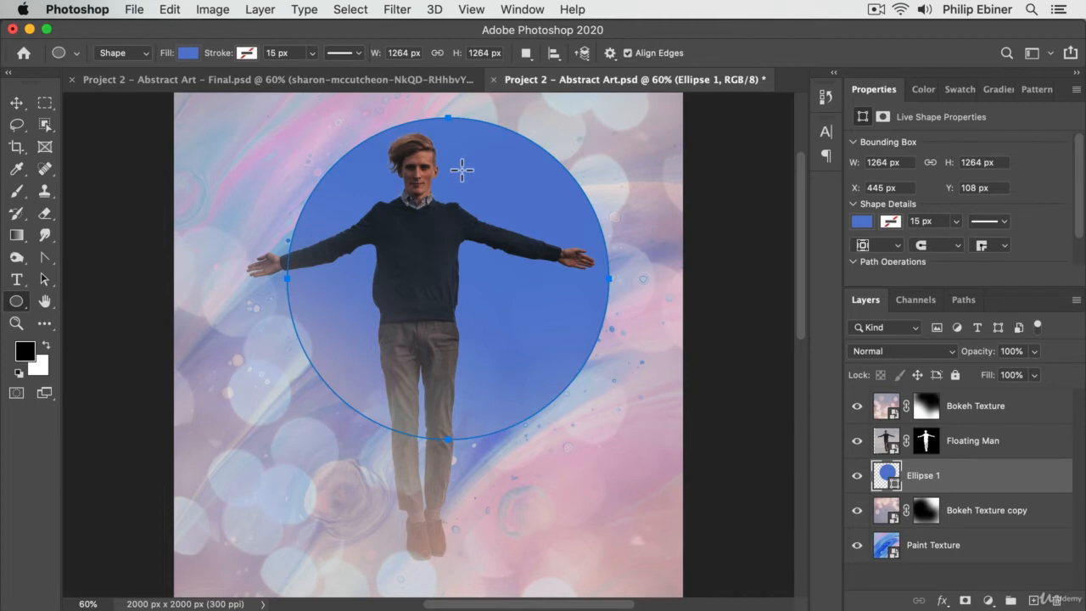
key("v")
left_click_drag(519, 175, 441, 301)
key("super+j")
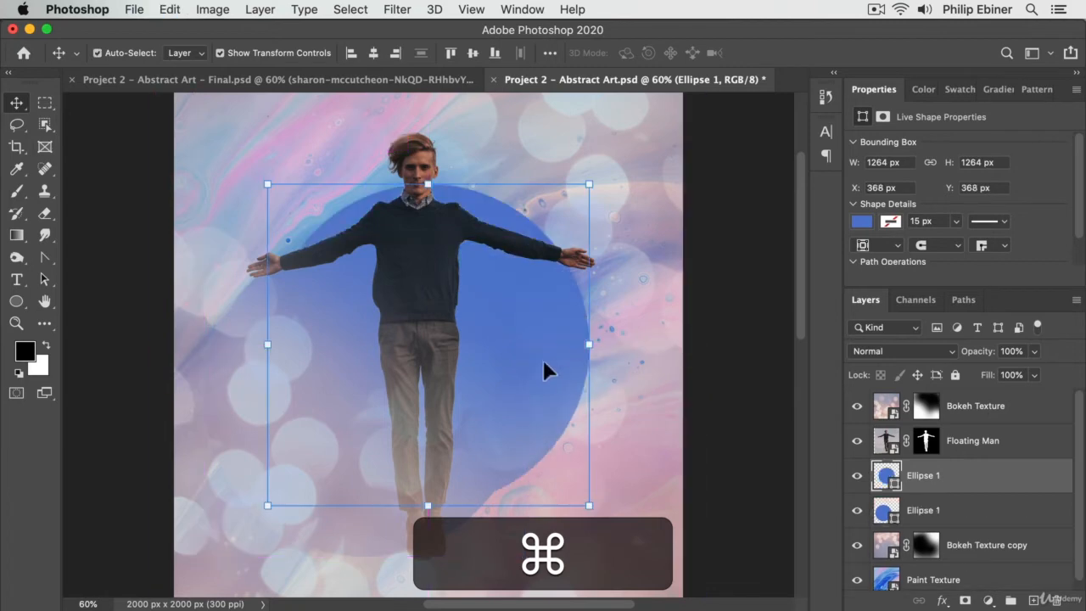
Step: Undo the accidental layer drag and fully lock the Bokeh Texture and Floating Man layers
left_click_drag(543, 361, 656, 256)
key("super+z")
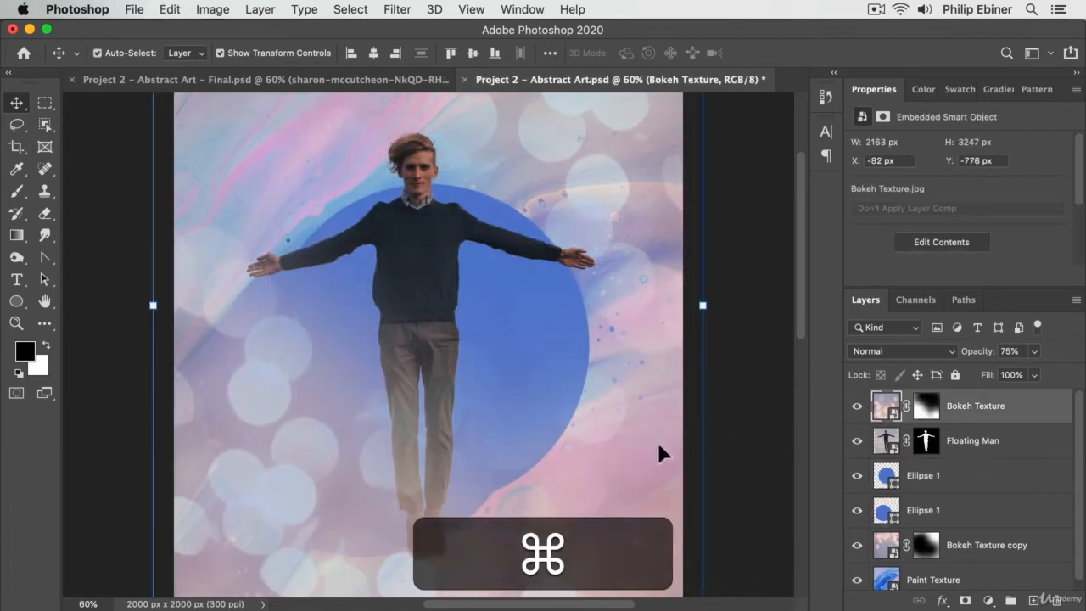
left_click(955, 375)
key("alt+bracketleft")
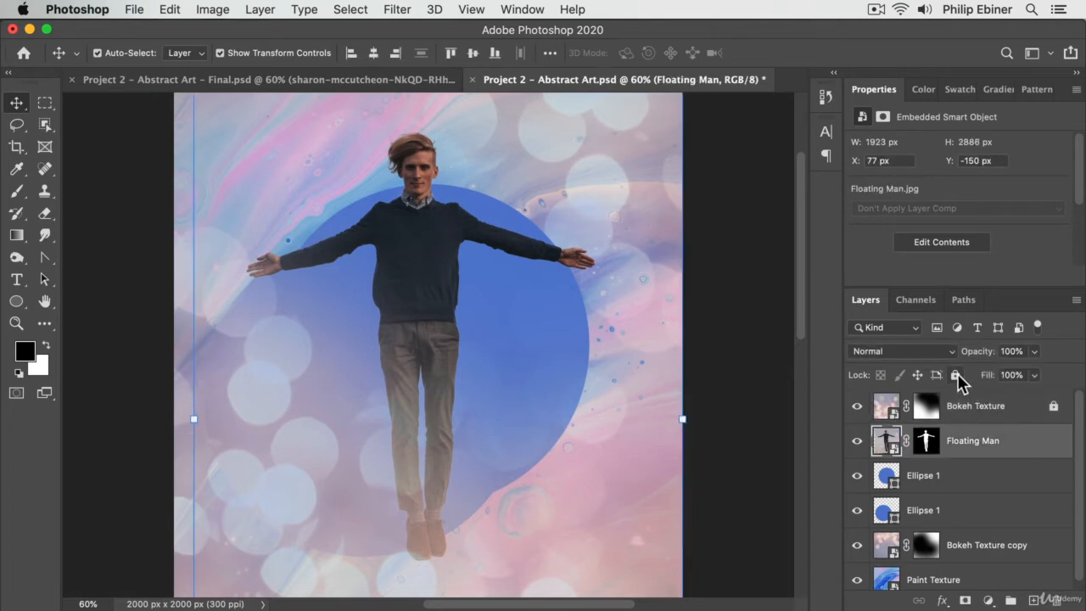
left_click(957, 373)
Step: Scale the upper blue circle down to about 789 px and position it behind the outstretched arm in the canvas's upper right
left_click_drag(504, 223, 625, 154)
key("super+z")
left_click_drag(510, 385, 603, 355)
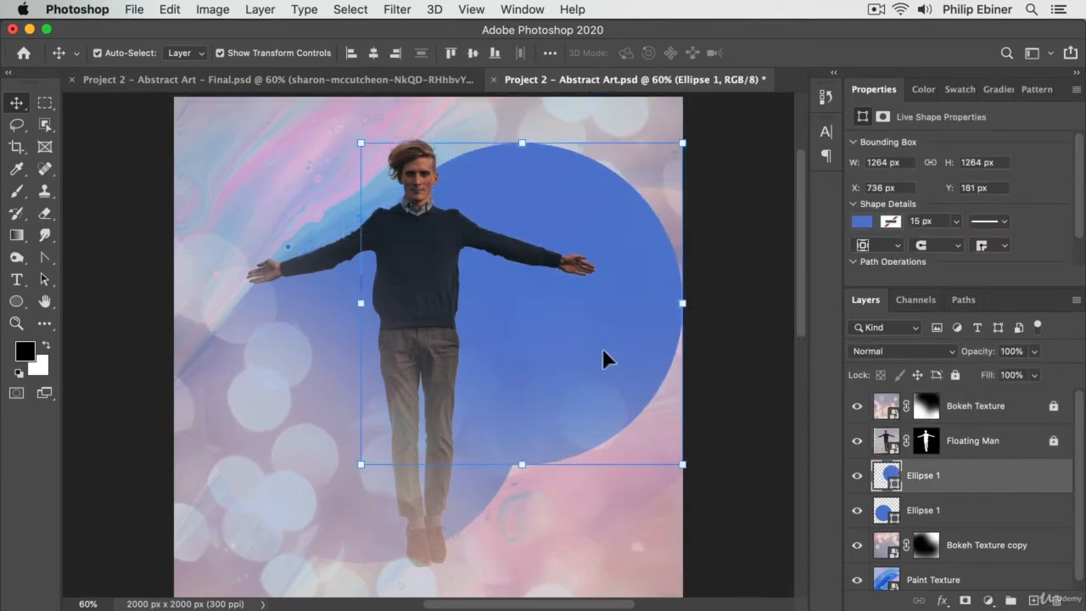
left_click_drag(683, 463, 555, 354)
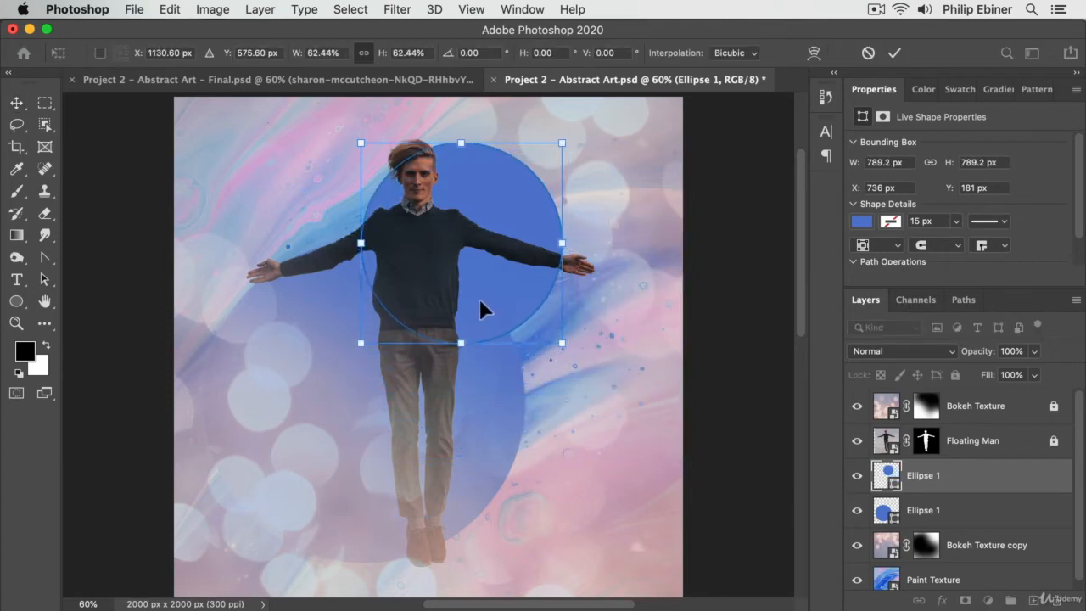
left_click_drag(485, 308, 579, 318)
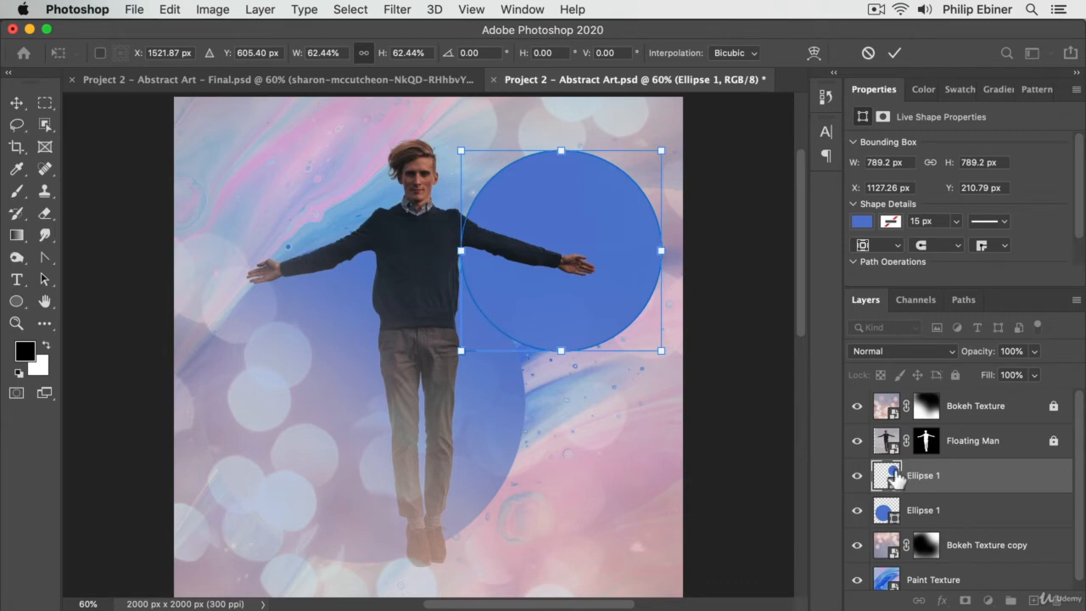
left_click(16, 301)
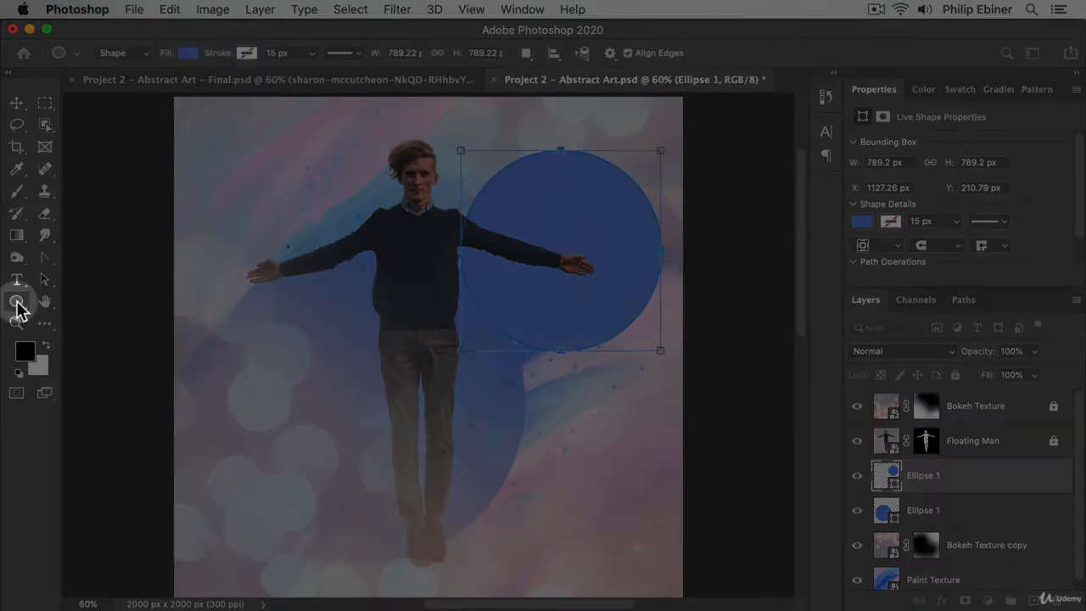
left_click(189, 55)
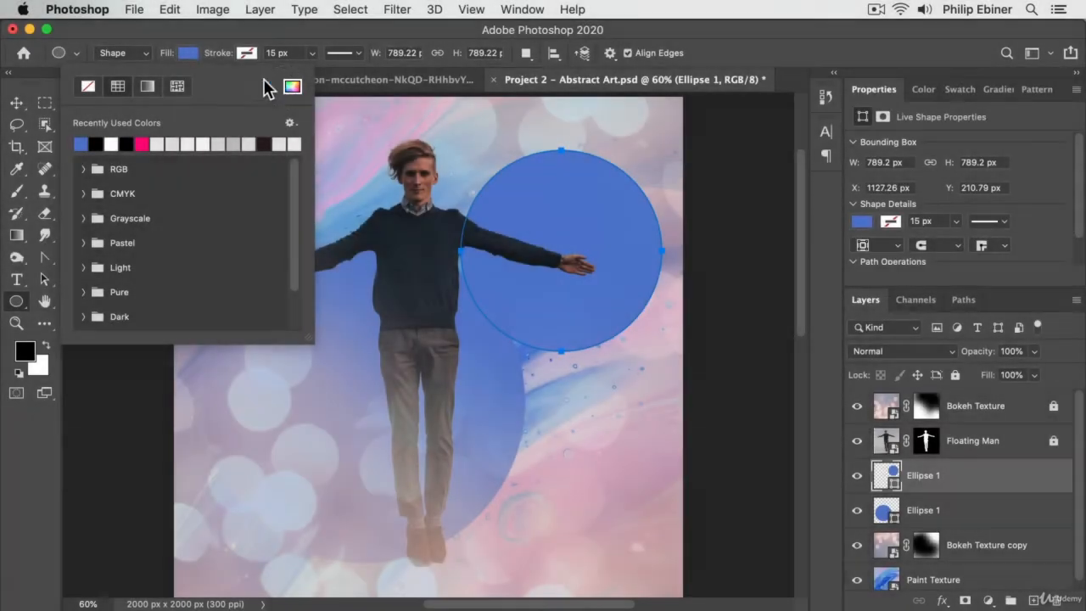
left_click(189, 36)
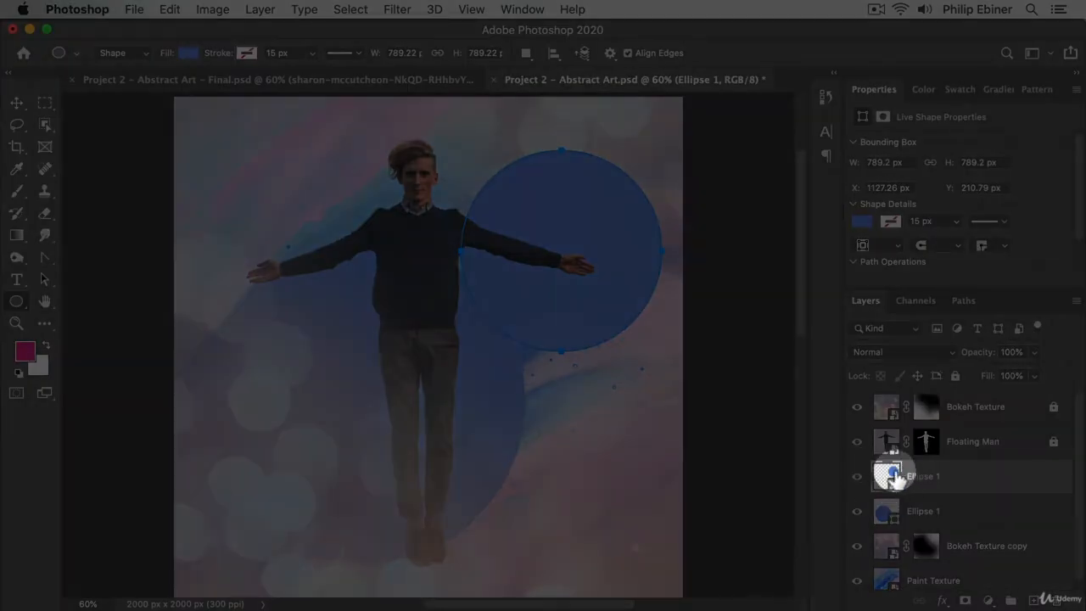
Step: Recolor the smaller circle to a pink-purple, #c494c7, based on a pink sampled from the paint texture
double_click(886, 476)
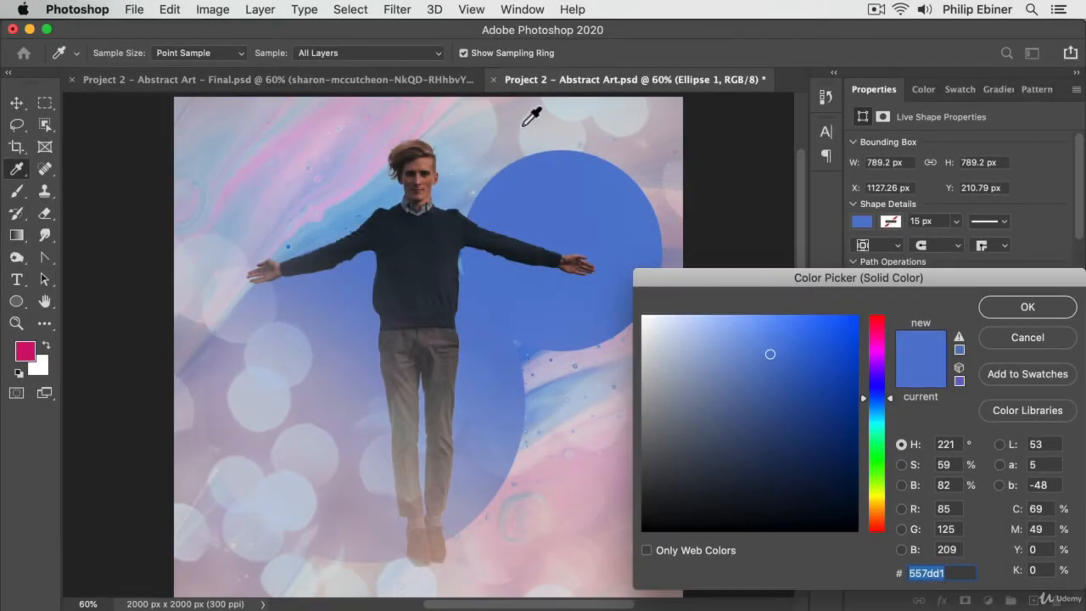
left_click(366, 117)
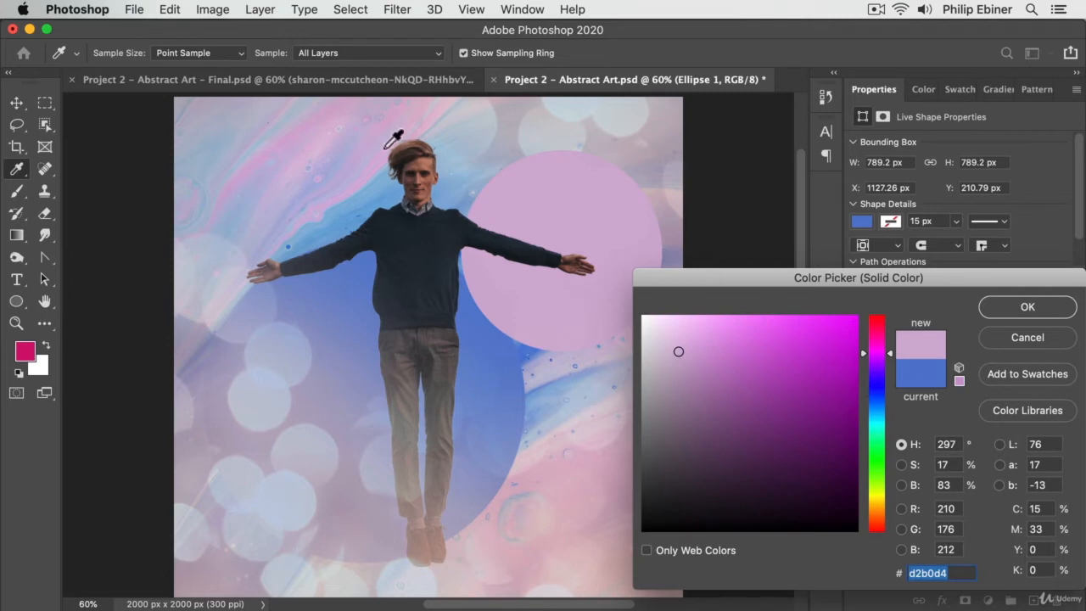
left_click(317, 134)
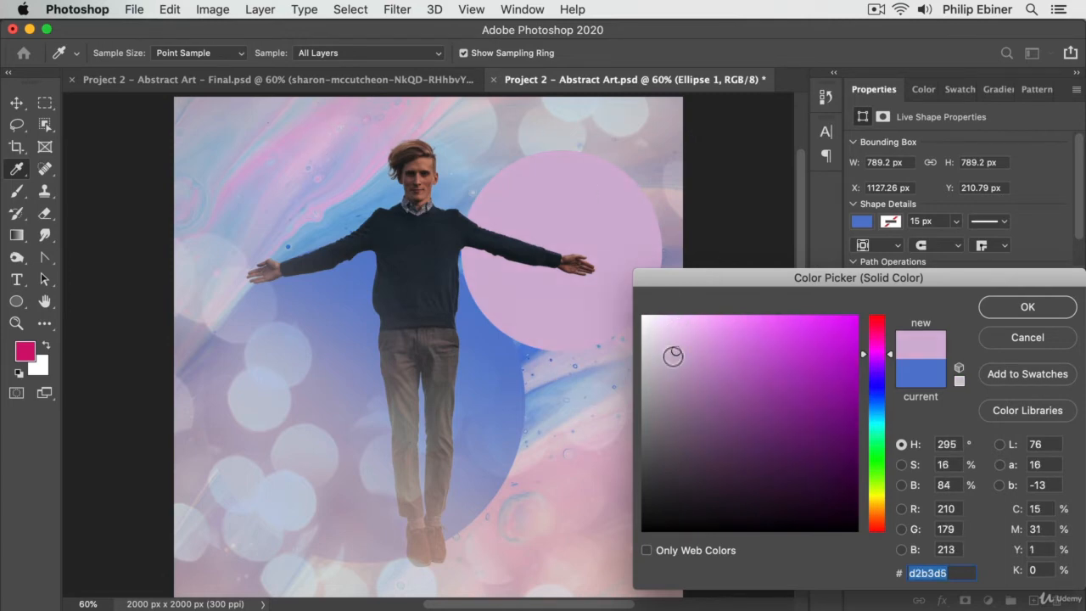
mouse_move(676, 353)
left_mouse_down()
mouse_move(773, 371)
mouse_move(704, 372)
left_mouse_up()
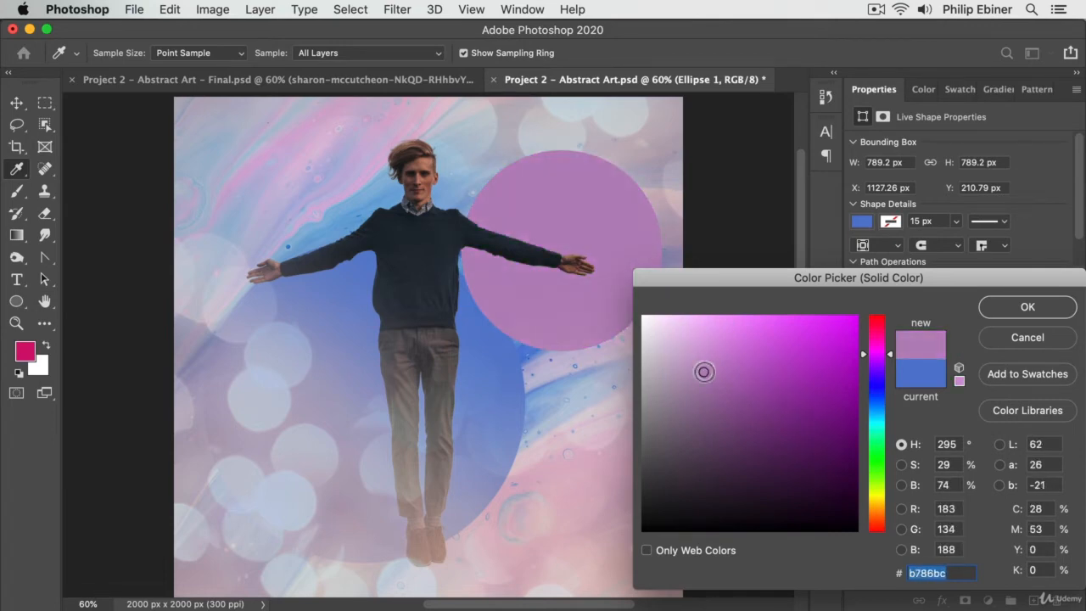
left_click(306, 138)
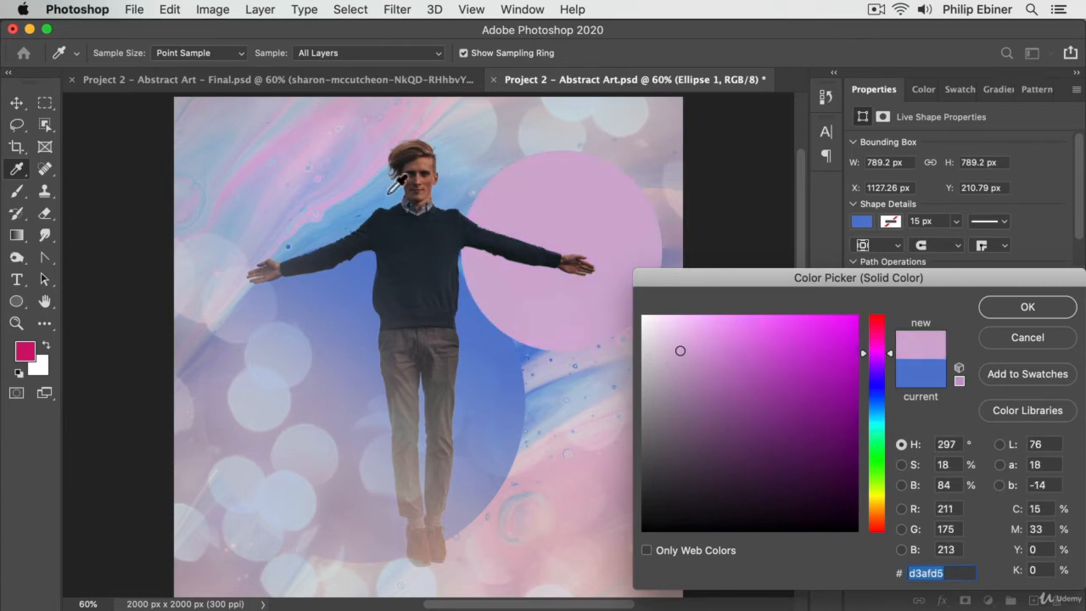
left_click(689, 359)
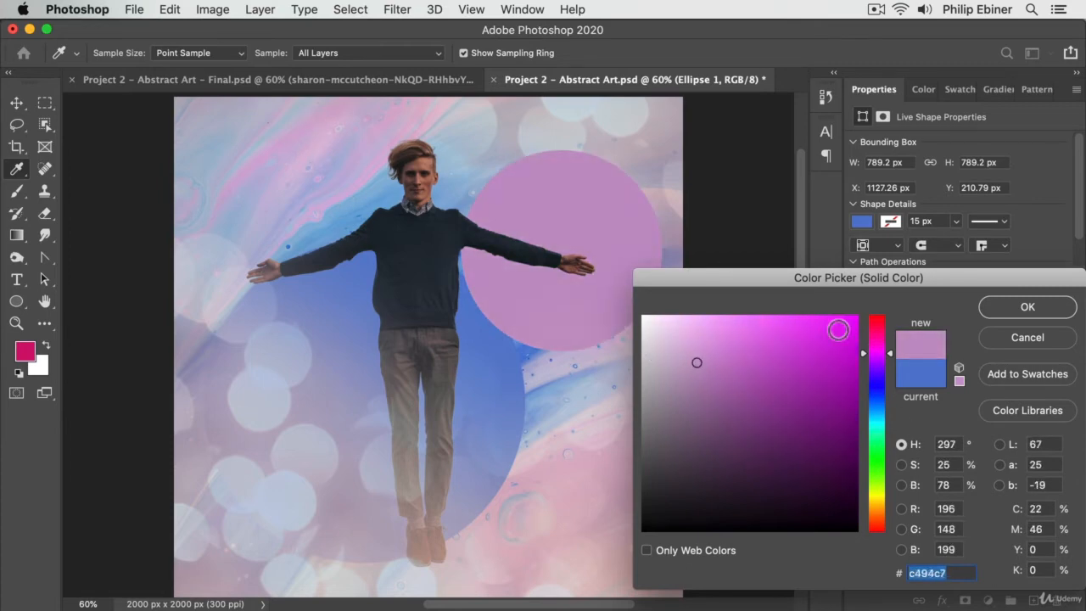
left_click(1028, 308)
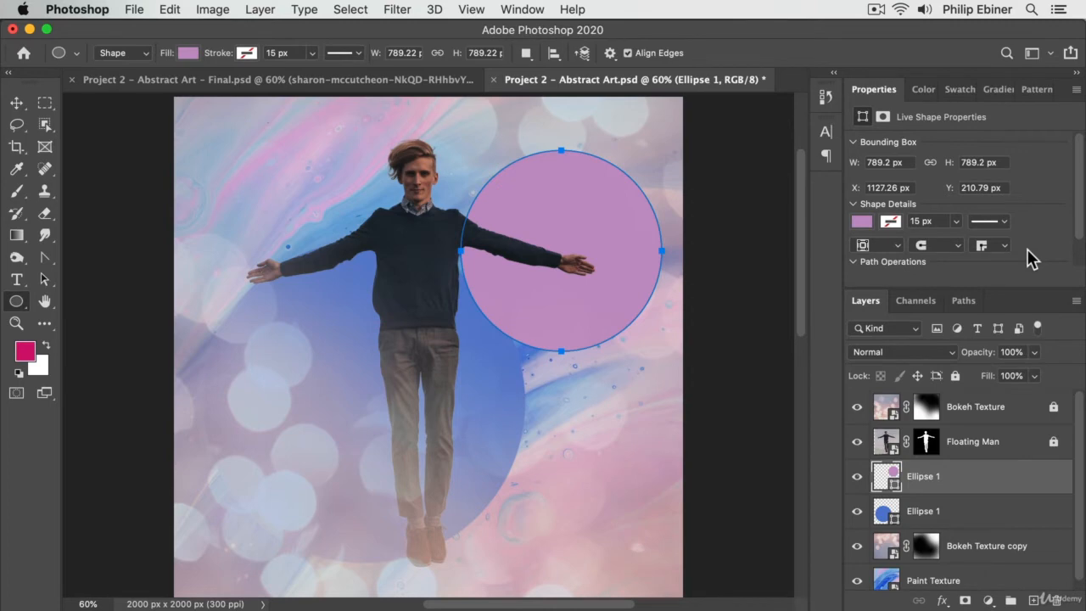
Step: Move the pink-purple circle closer to the man and place a copy of it behind his opposite shoulder in the upper left
key("v")
left_click_drag(565, 211, 520, 217)
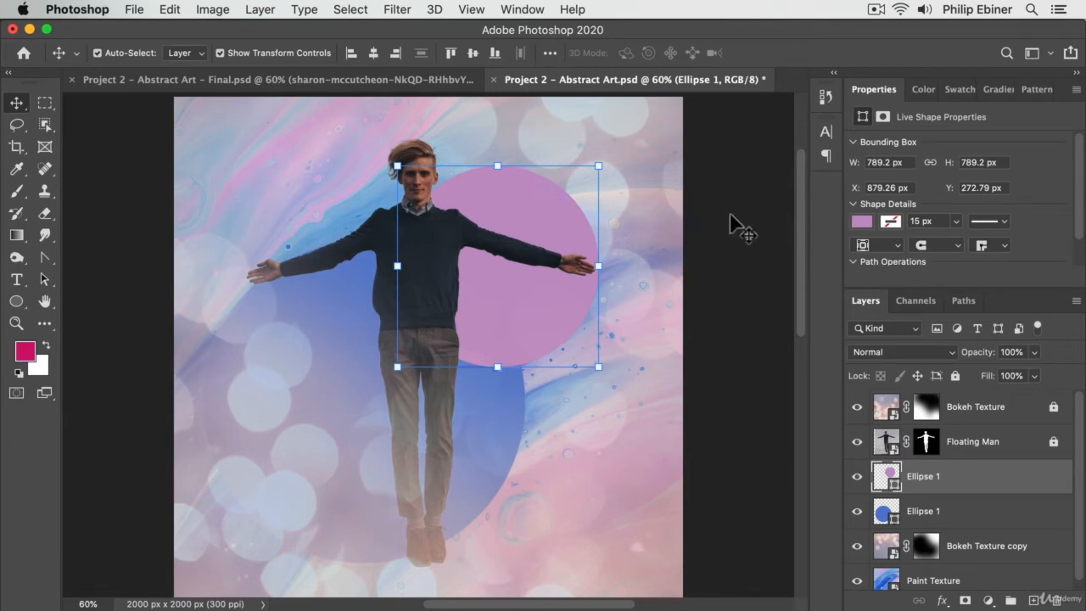
key("alt")
left_click_drag(516, 202, 378, 131)
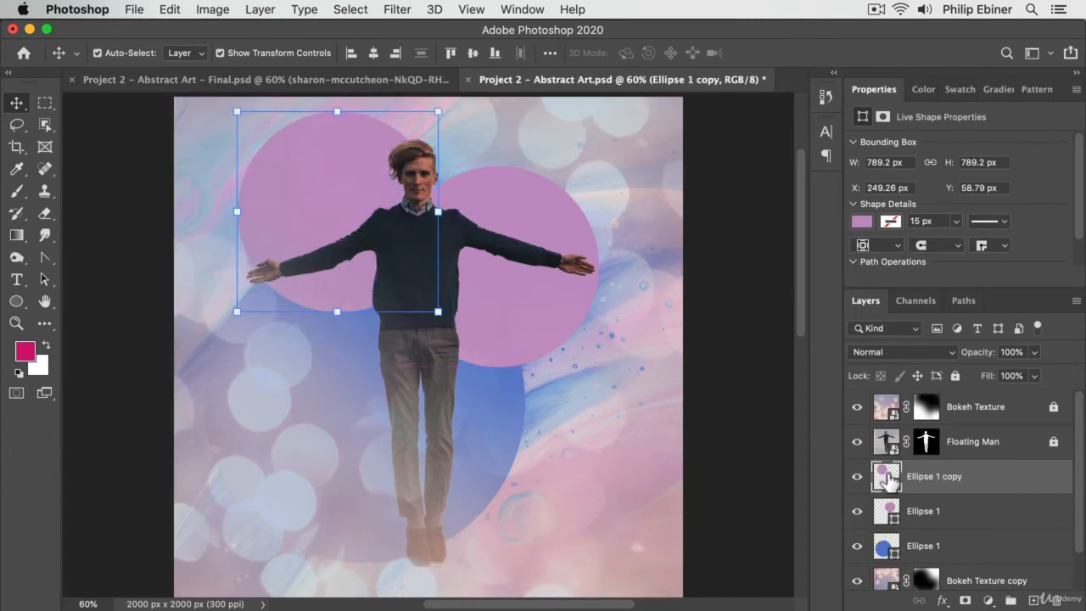
Step: Recolor the Ellipse 1 copy circle to a pale, yellowish off-white
double_click(881, 477)
left_click(653, 153)
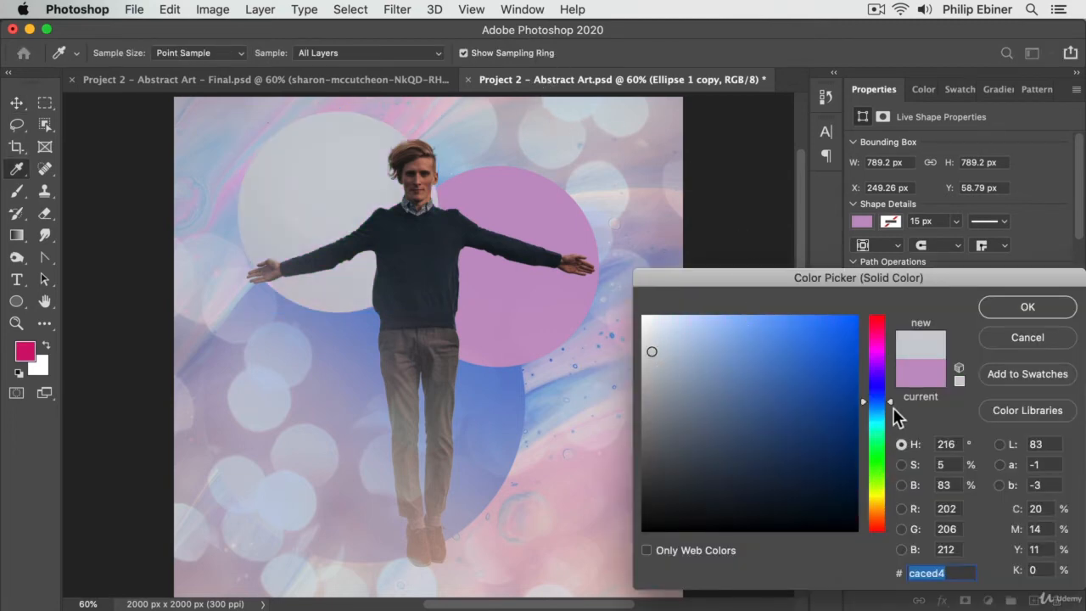
left_click_drag(891, 405, 890, 491)
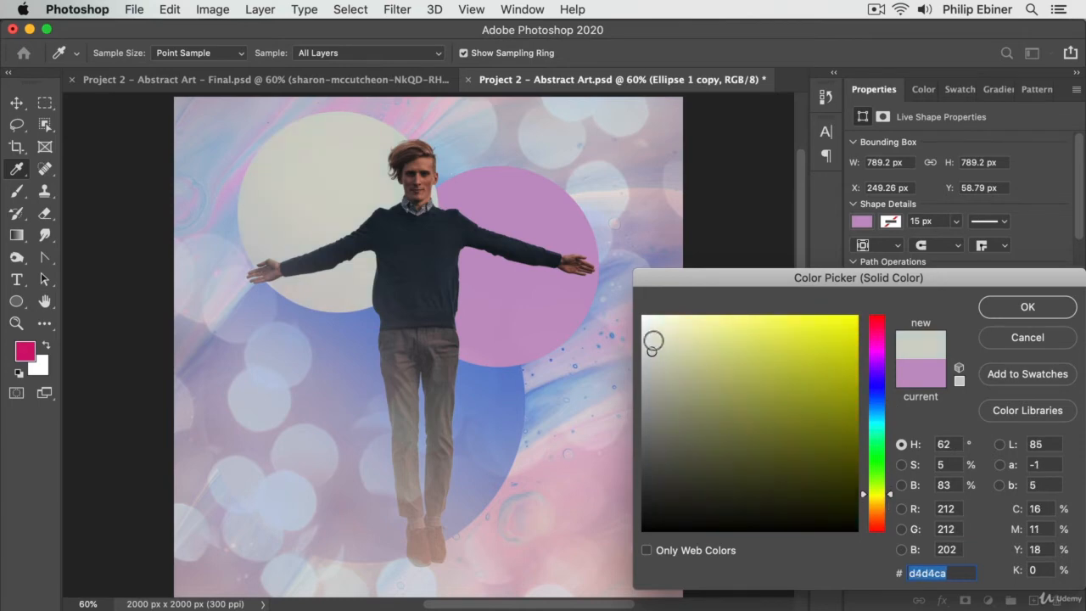
left_click_drag(652, 349, 658, 341)
left_click(1018, 308)
Step: Shift the off-white circle right and slightly down so it sits behind the man's head and shoulder
key("v")
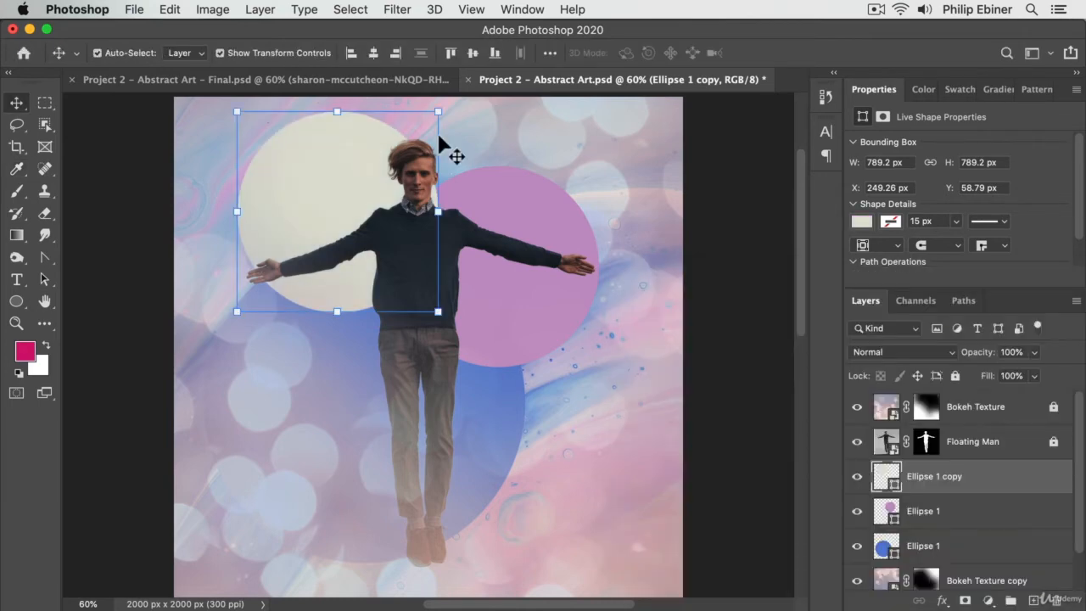
left_click_drag(335, 174, 371, 162)
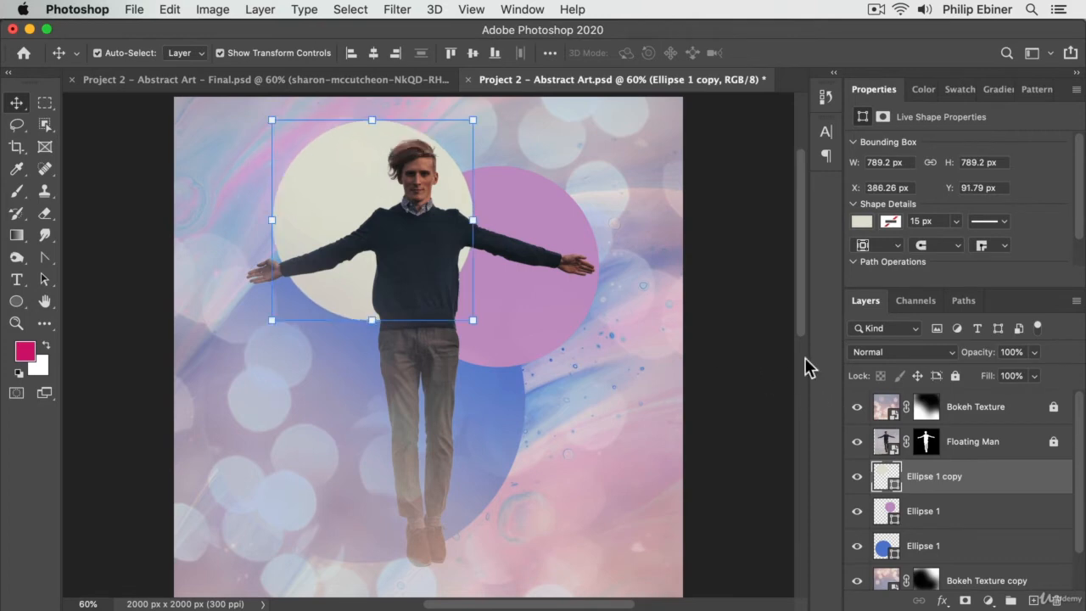
key("z")
left_click(407, 308, "alt")
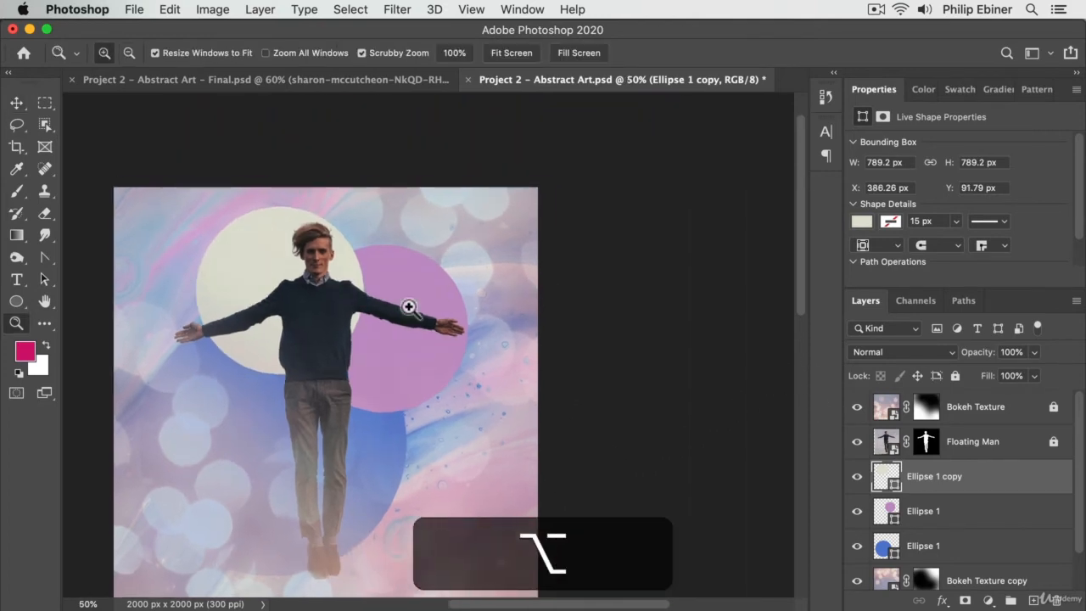
Step: Unlock the Floating Man layer and move the man slightly down and right, to X 81 px and Y -108 px
key("v")
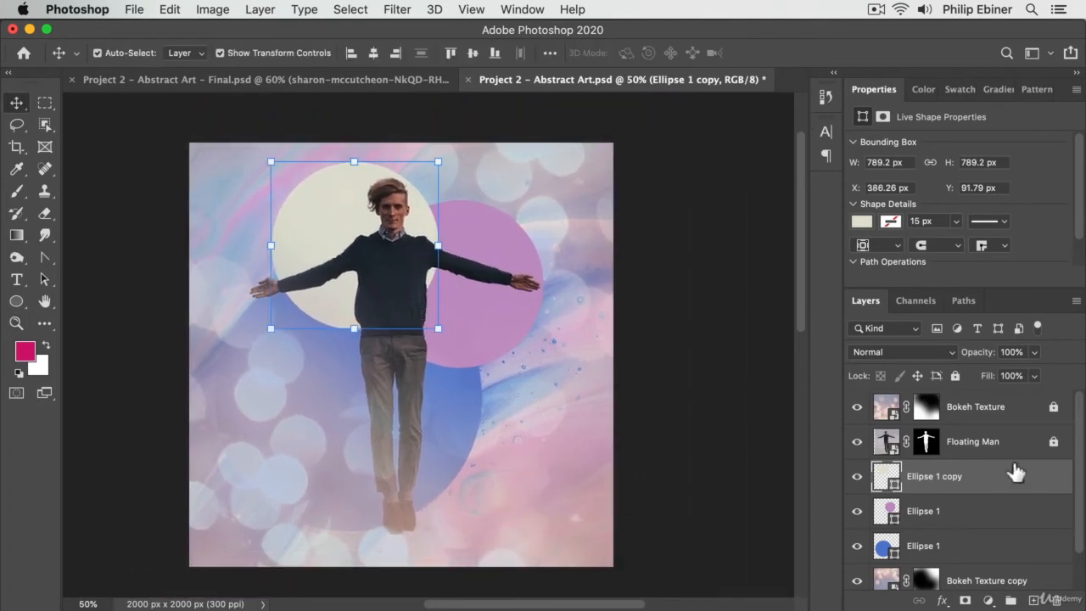
left_click(1050, 443)
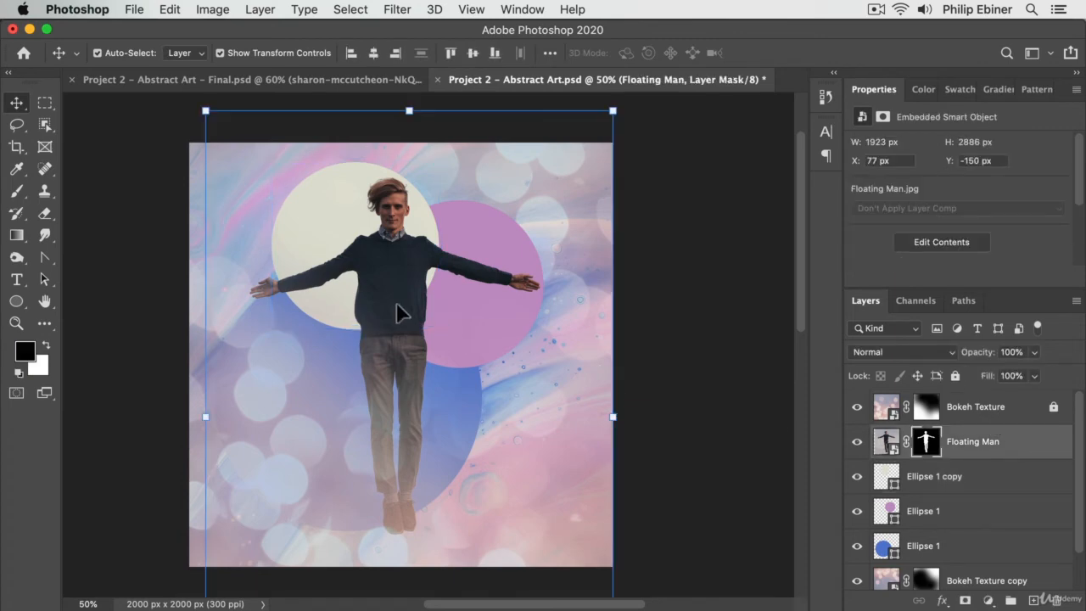
mouse_move(399, 310)
left_mouse_down()
mouse_move(412, 315)
mouse_move(402, 320)
left_mouse_up()
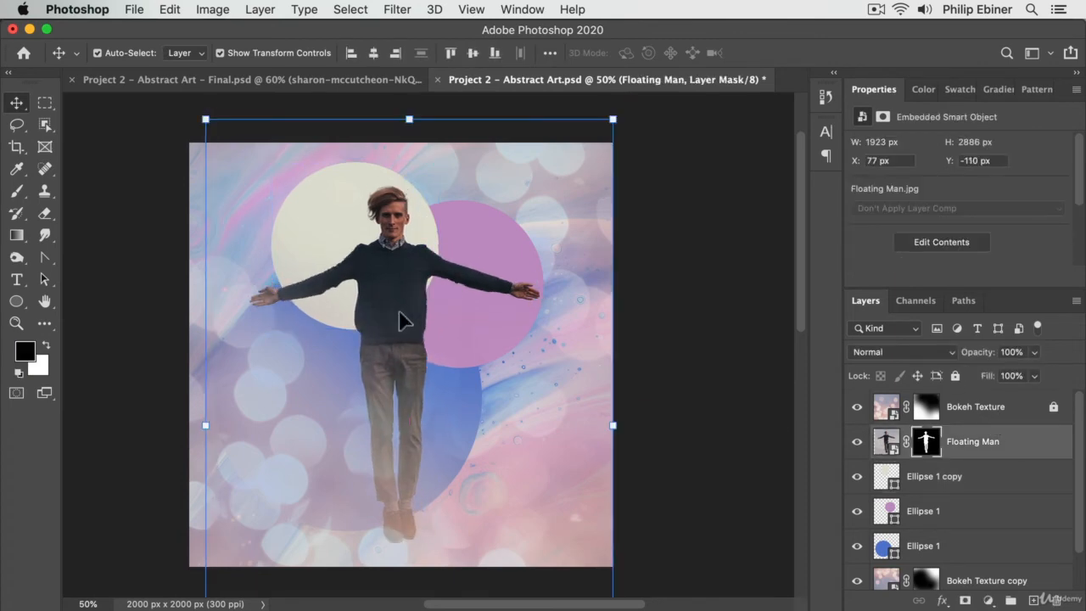
key("Down")
key("Down")
key("Right")
key("Right")
key("Right")
key("Right")
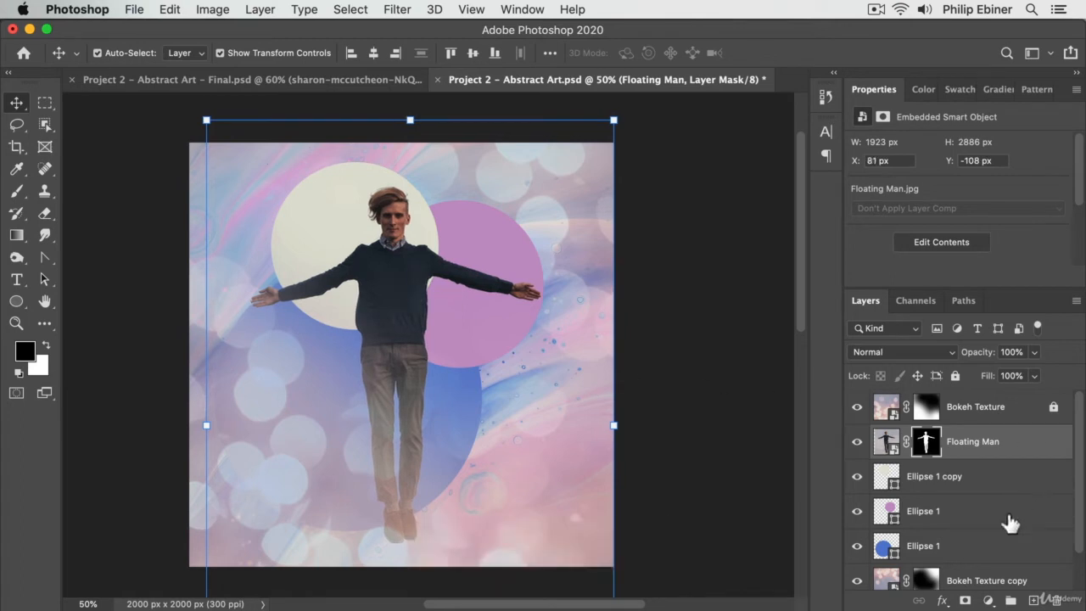
Step: Try to align the Floating Man layer to the canvas's vertical center, and undo the moves
left_click(549, 55)
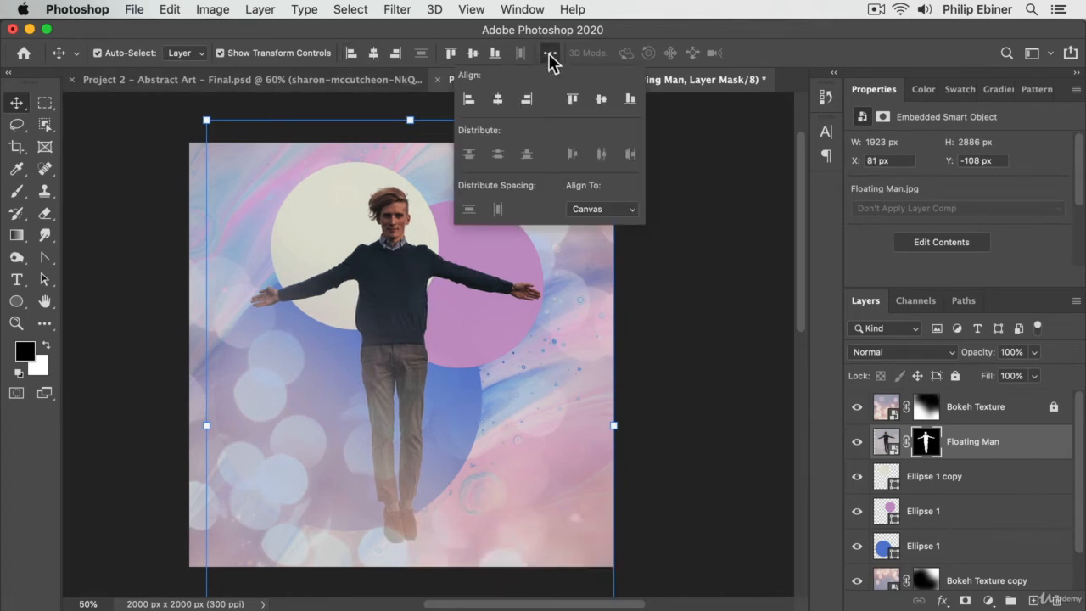
left_click(378, 59)
left_click(469, 58)
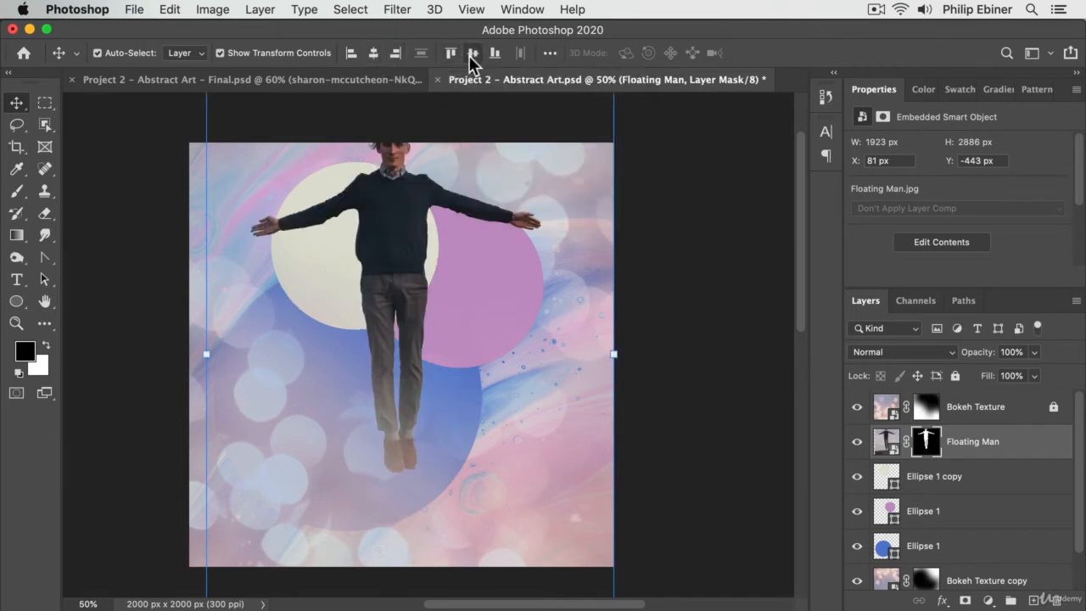
key("super+z")
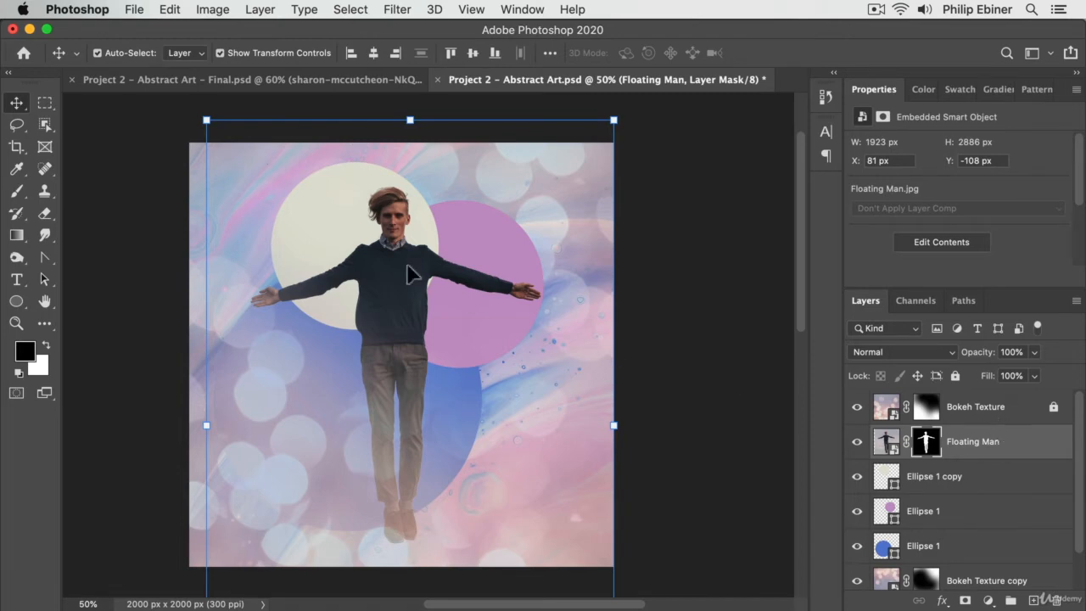
mouse_move(409, 273)
left_mouse_down()
mouse_move(392, 175)
mouse_move(475, 235)
mouse_move(417, 289)
left_mouse_up()
key("super+z")
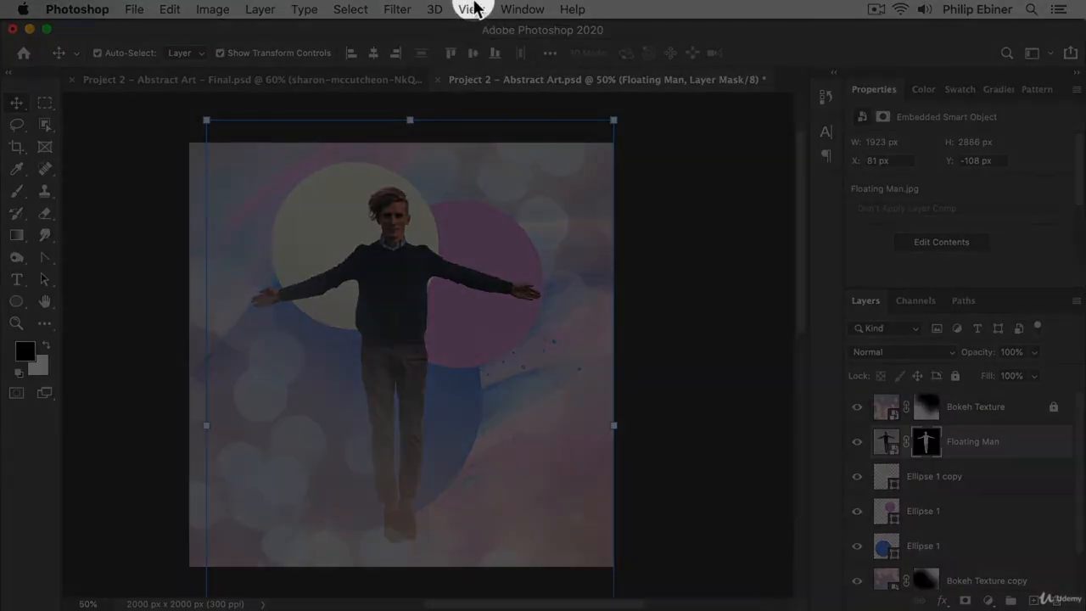
Step: Show the rulers and place one vertical and one horizontal guide through the center of the canvas
left_click(472, 9)
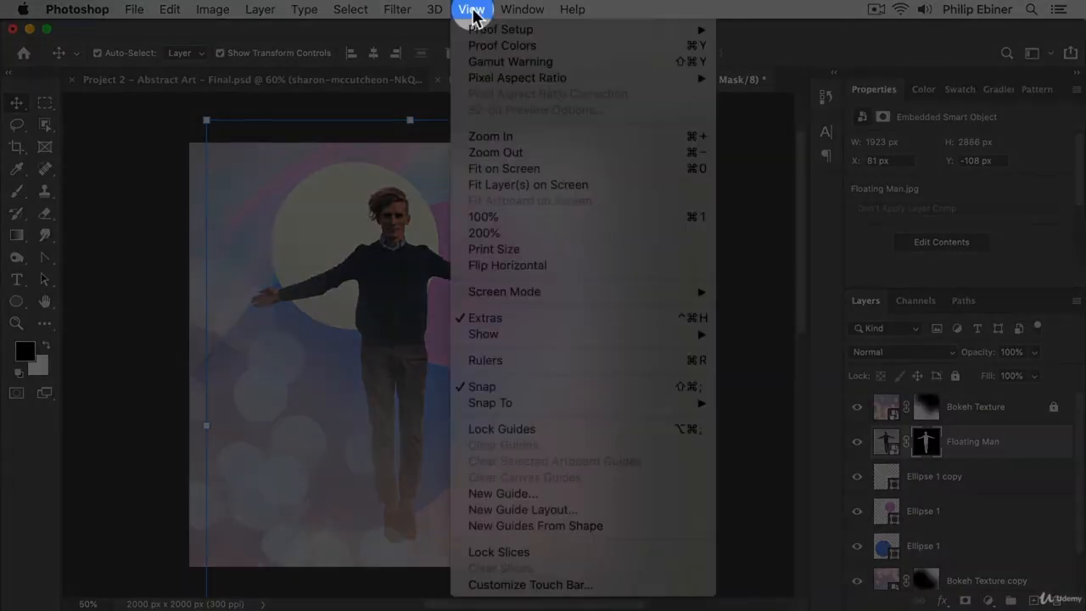
left_click(568, 361)
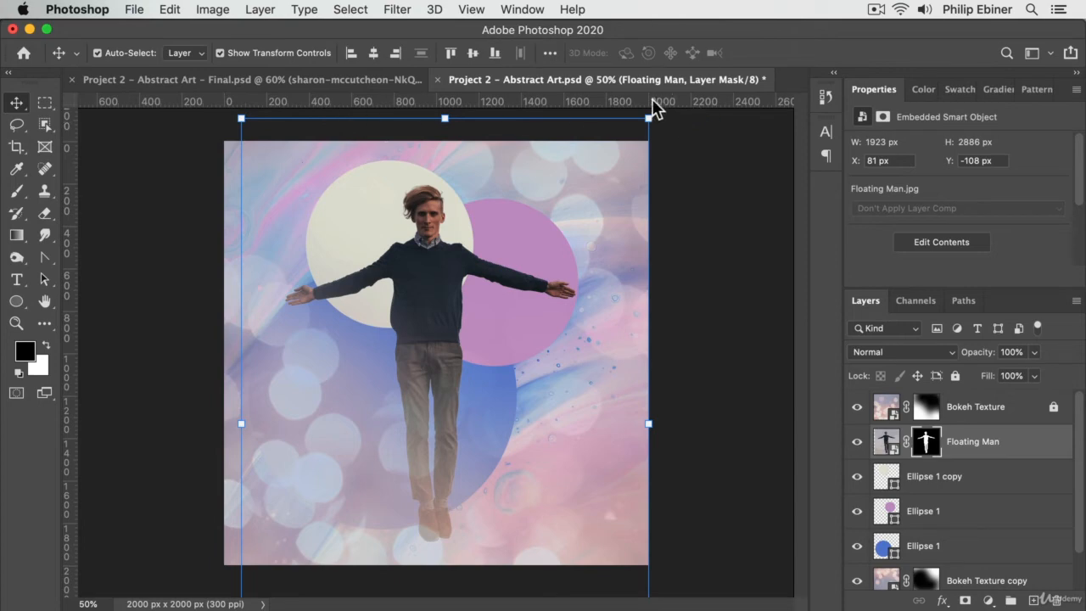
left_click(719, 156)
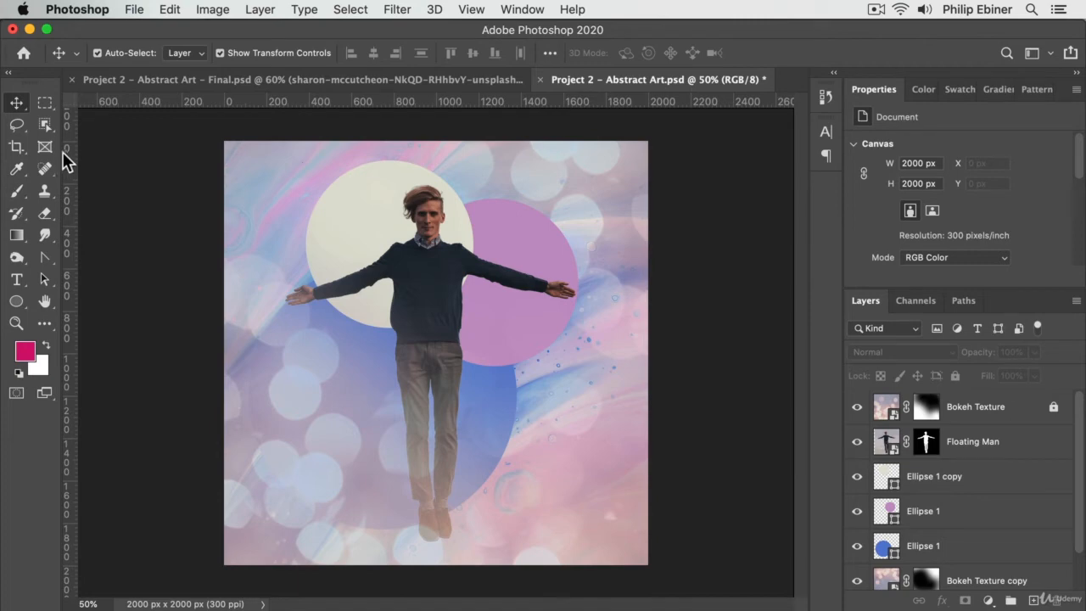
left_click_drag(72, 273, 439, 282)
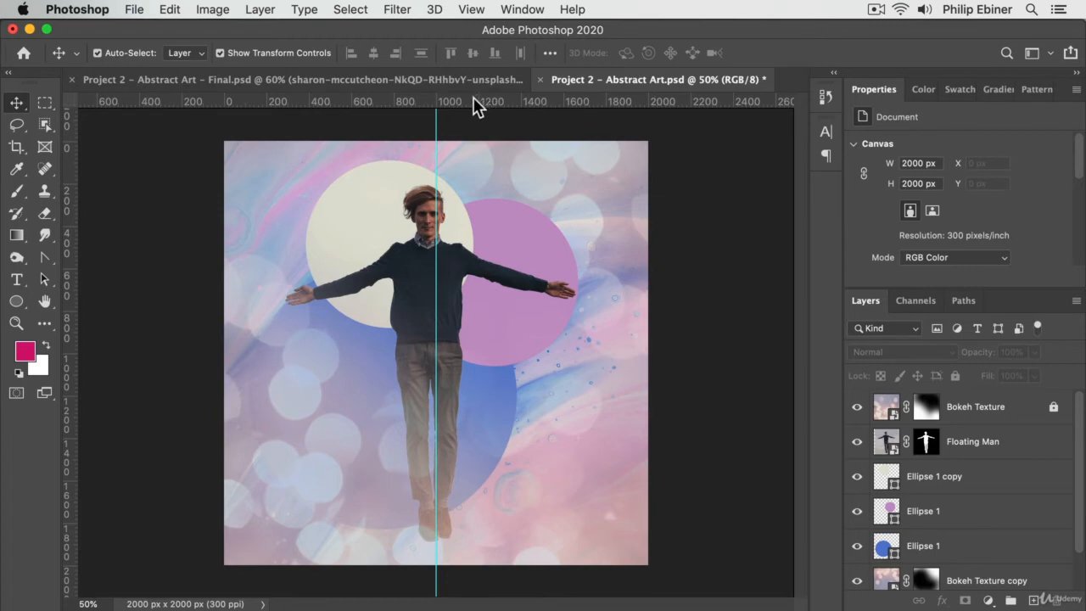
left_click_drag(436, 125, 4, 102)
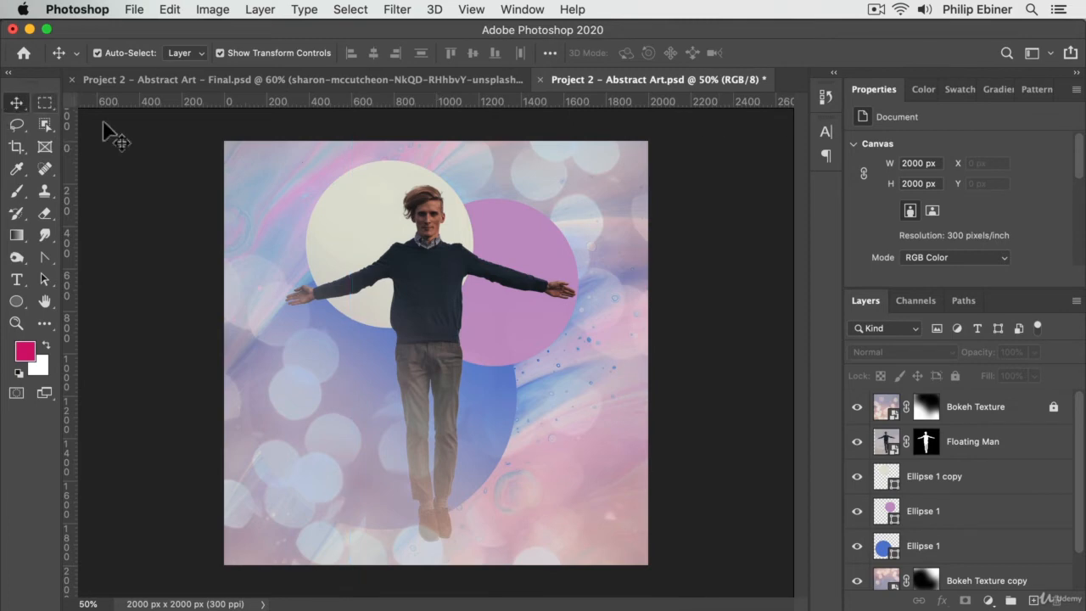
left_click_drag(69, 134, 441, 162)
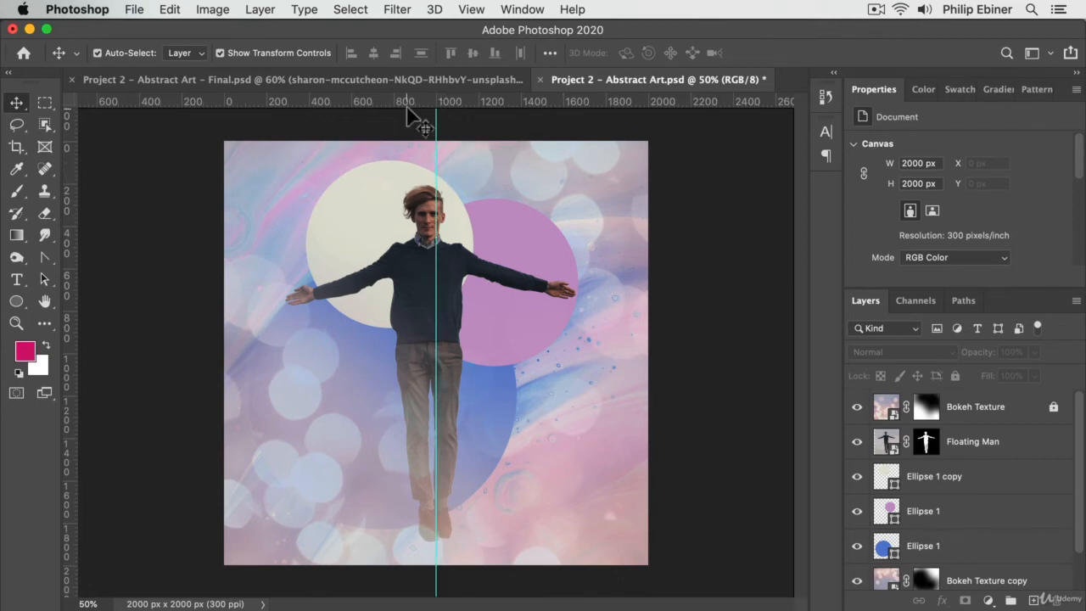
left_click_drag(406, 110, 419, 353)
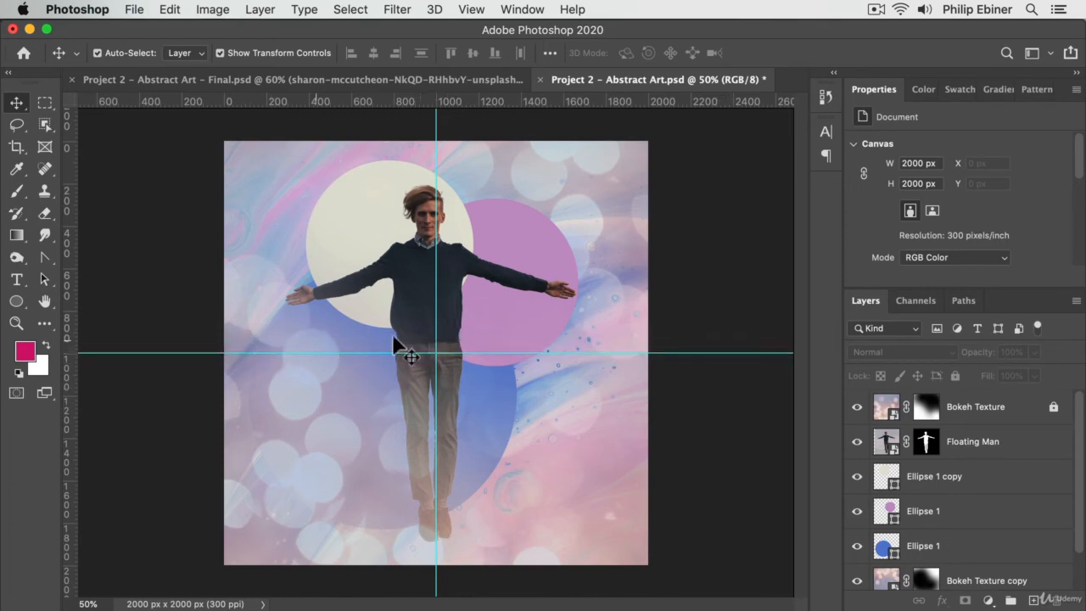
Step: Move the floating man right toward the vertical center guide, to X 118 px and Y -124 px
mouse_move(399, 261)
left_mouse_down()
mouse_move(406, 291)
mouse_move(413, 255)
left_mouse_up()
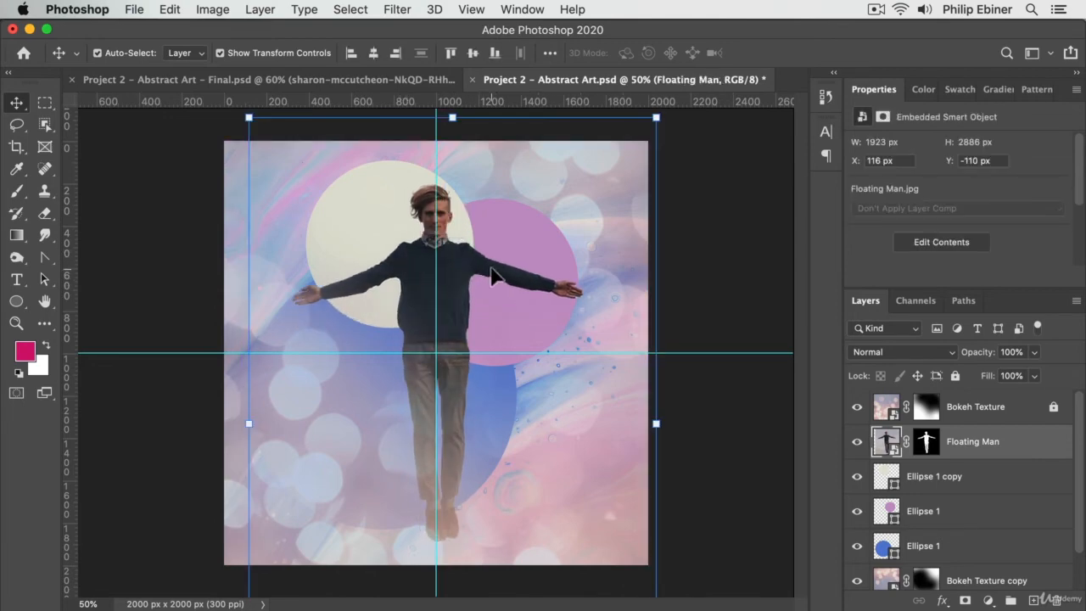
key("Right")
key("Right")
key("Up")
key("Up")
key("Up")
key("Up")
key("Up")
key("Up")
key("Up")
key("Up")
key("Up")
key("Up")
key("Up")
key("Up")
key("Up")
key("Up")
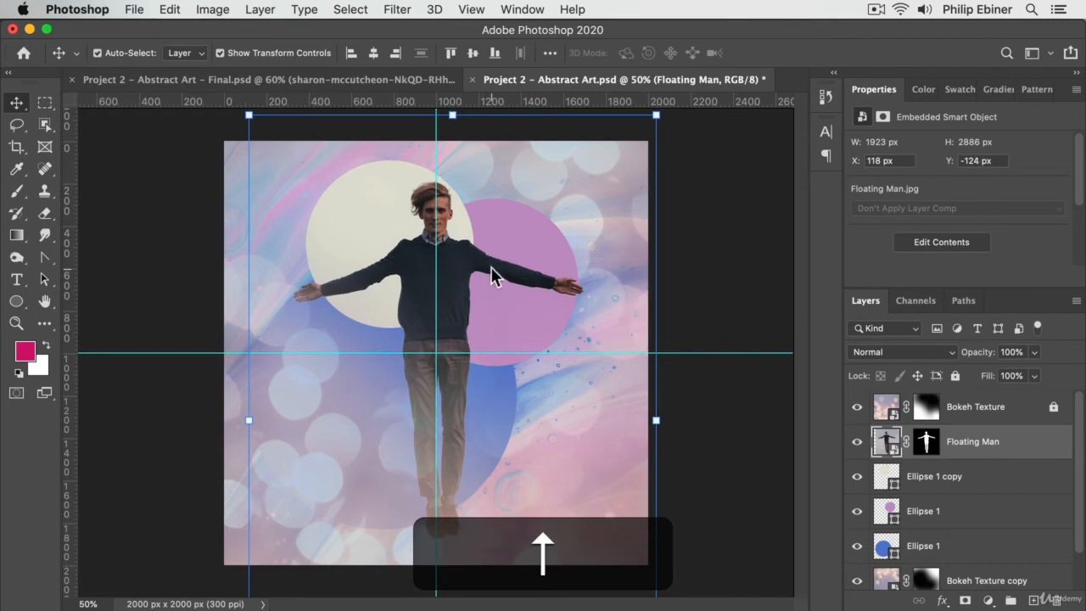
Step: Nudge the floating man sideways until his face is centered on the vertical guide, at X 122 px
key("z")
left_click_drag(483, 263, 451, 275)
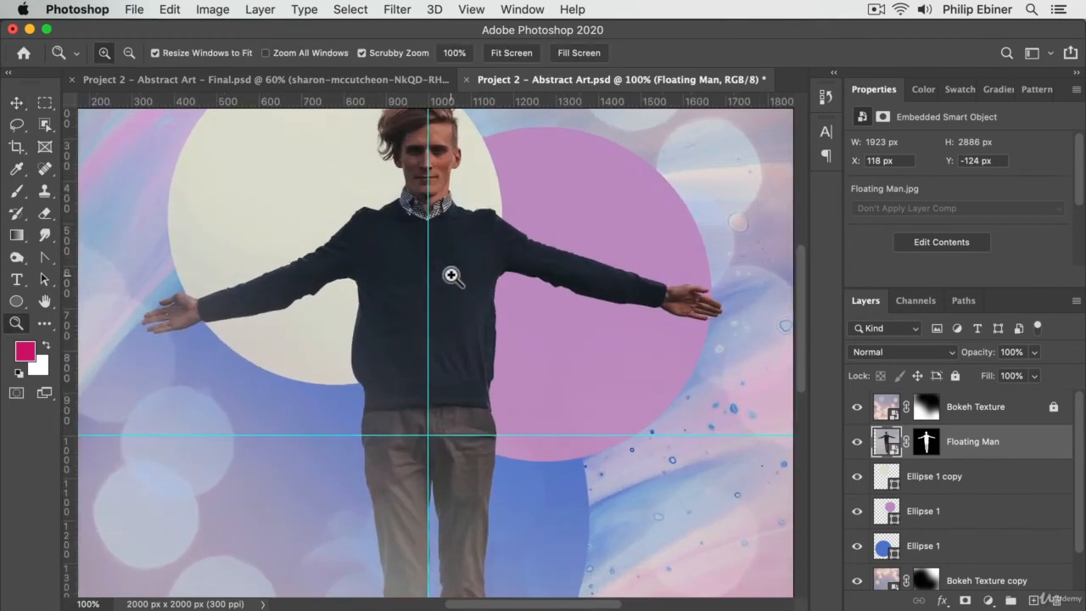
left_click(451, 275)
left_click_drag(473, 235, 514, 381)
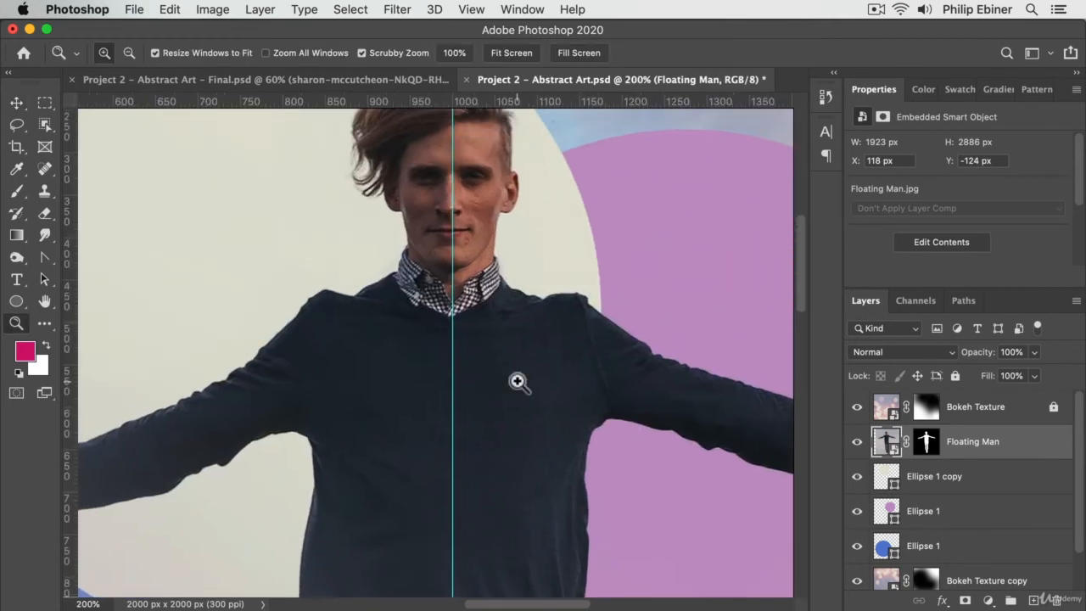
key("Right")
key("v")
key("Right")
key("Right")
key("Right")
key("Right")
key("Right")
key("Right")
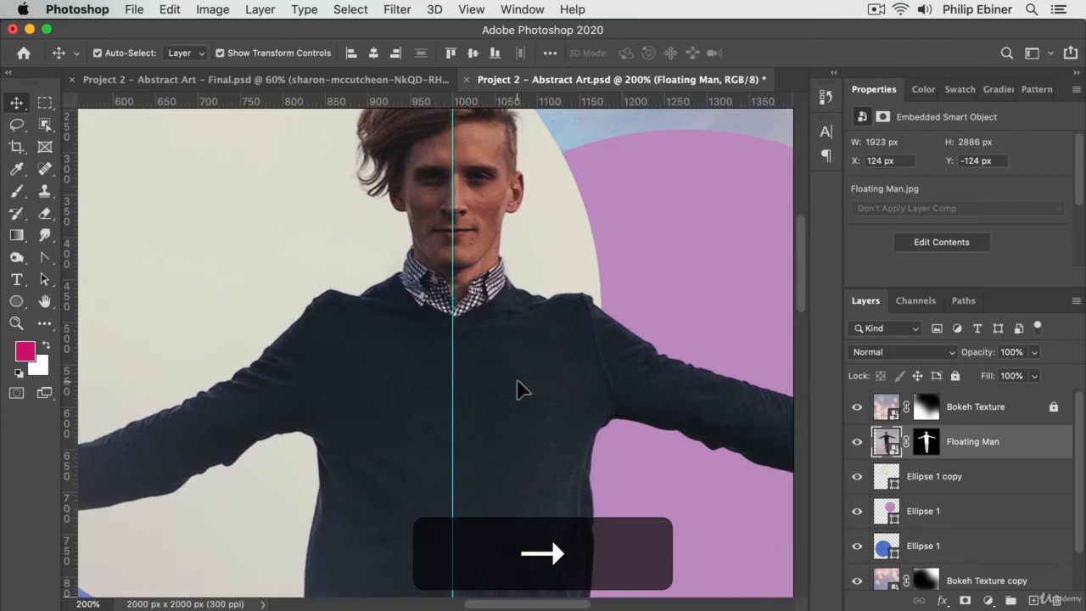
key("Left")
key("Left")
key("Left")
key("Left")
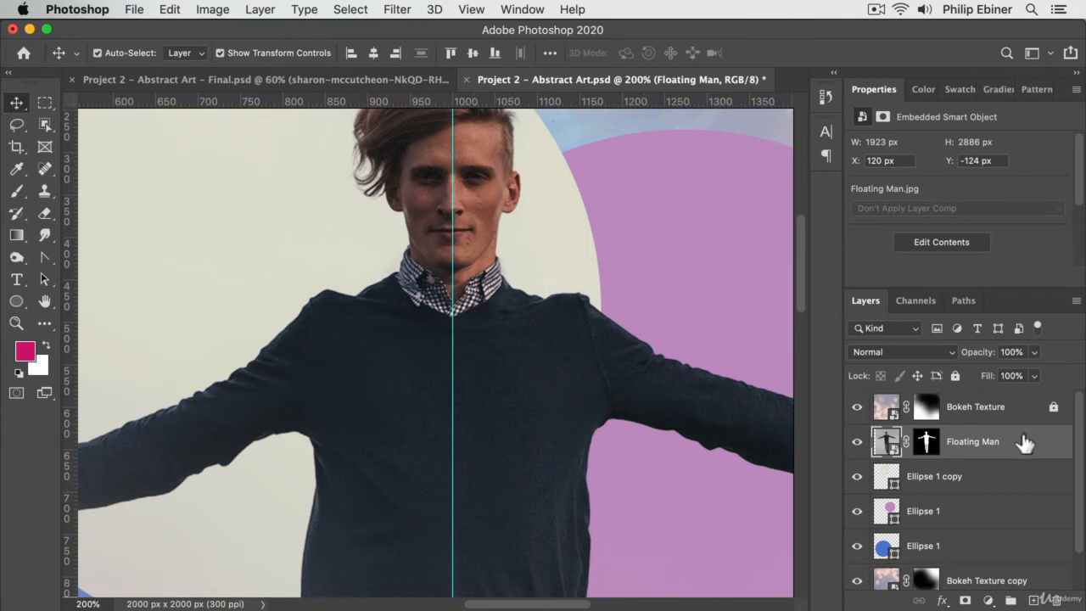
key("Right")
key("Right")
key("Right")
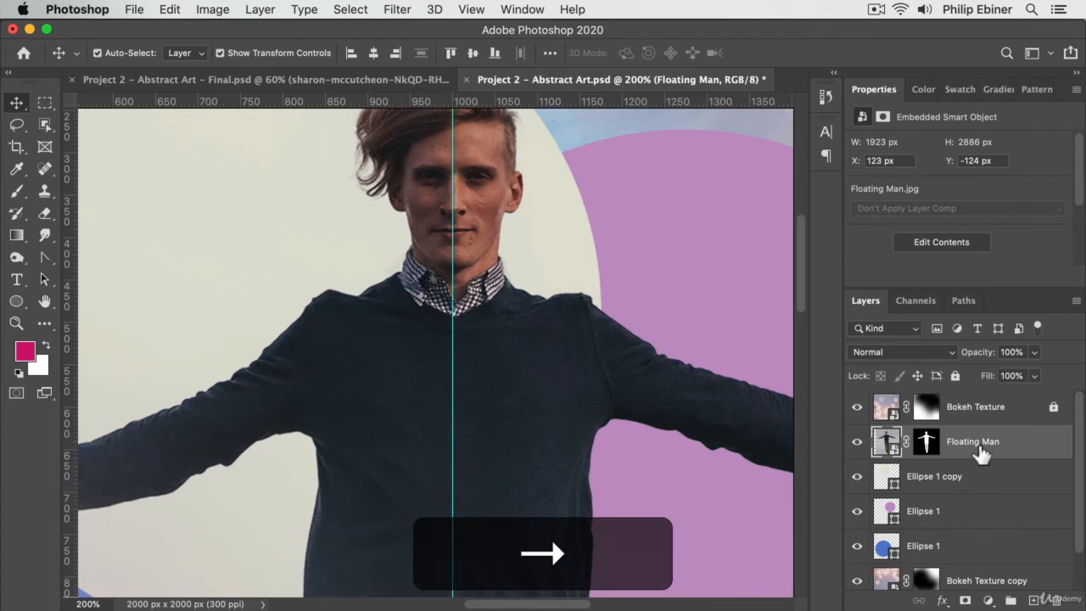
key("Left")
key("Left")
key("Left")
key("Right")
key("Right")
key("Right")
key("Left")
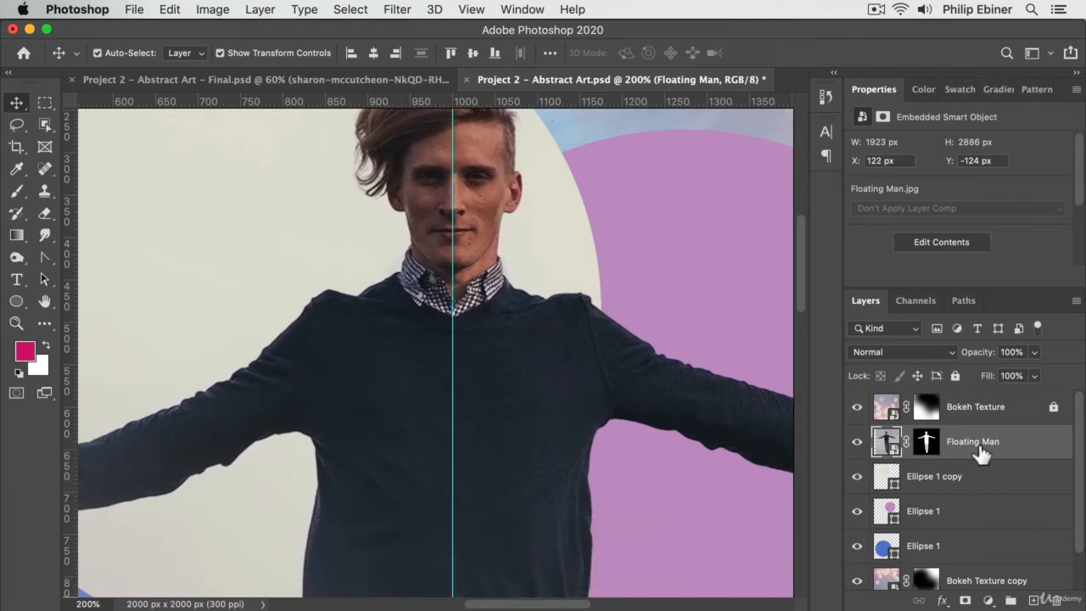
Step: Try nudging the floating man left and right in larger and single-pixel increments, returning him to the guide
key("shift")
key("shift+Left")
key("shift+Right")
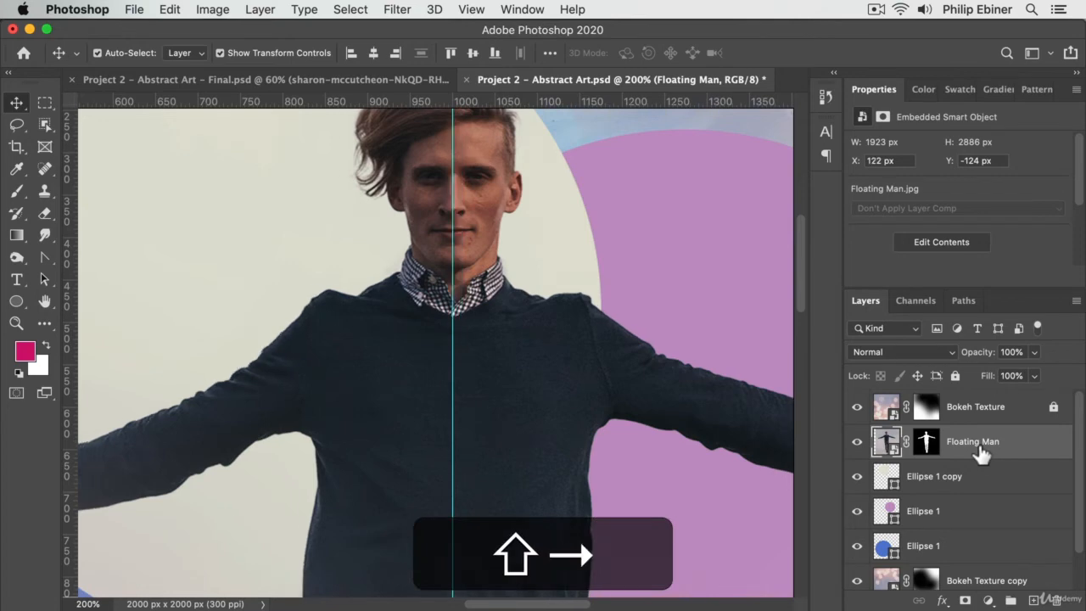
key("shift+Right")
key("shift+Left")
key("Right")
key("Left")
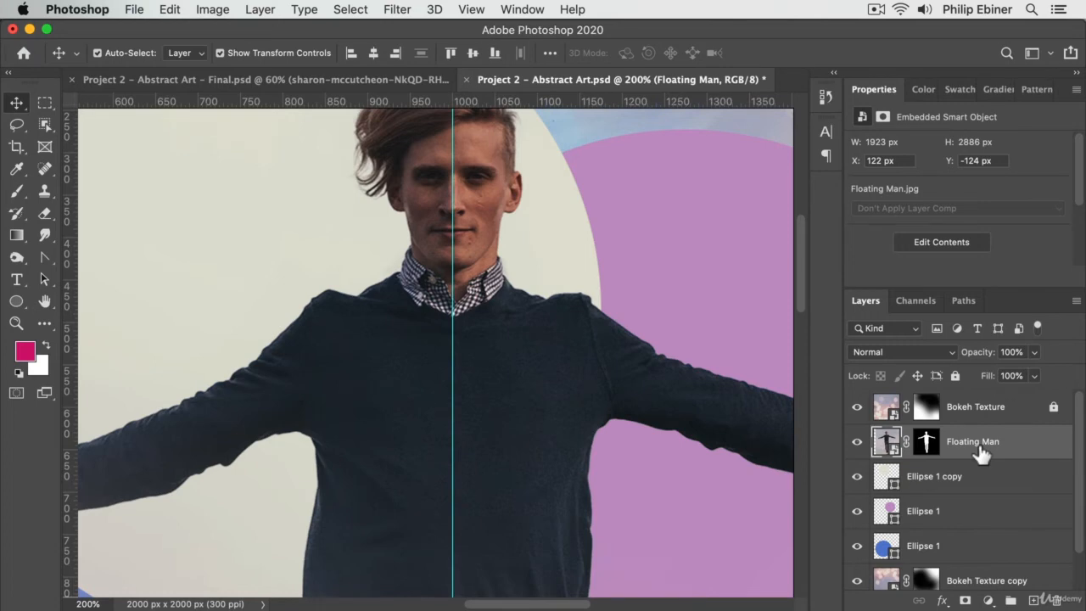
Step: Nudge the floating man slightly down to Y -118 px and check his placement against the whole canvas
key("Down")
key("shift+Down")
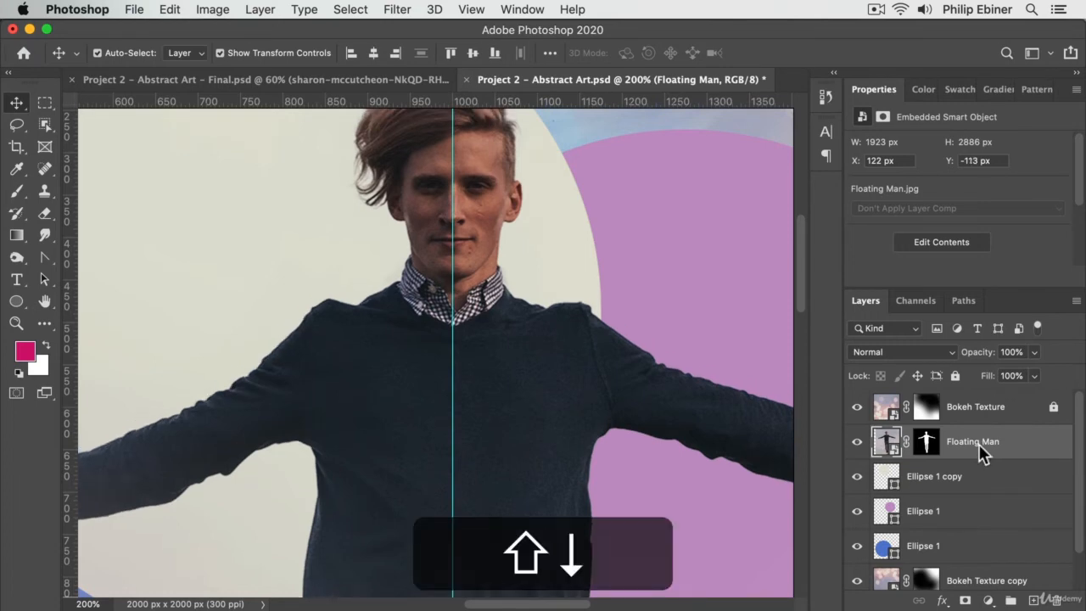
key("Up")
key("Up")
key("Up")
key("Up")
key("Up")
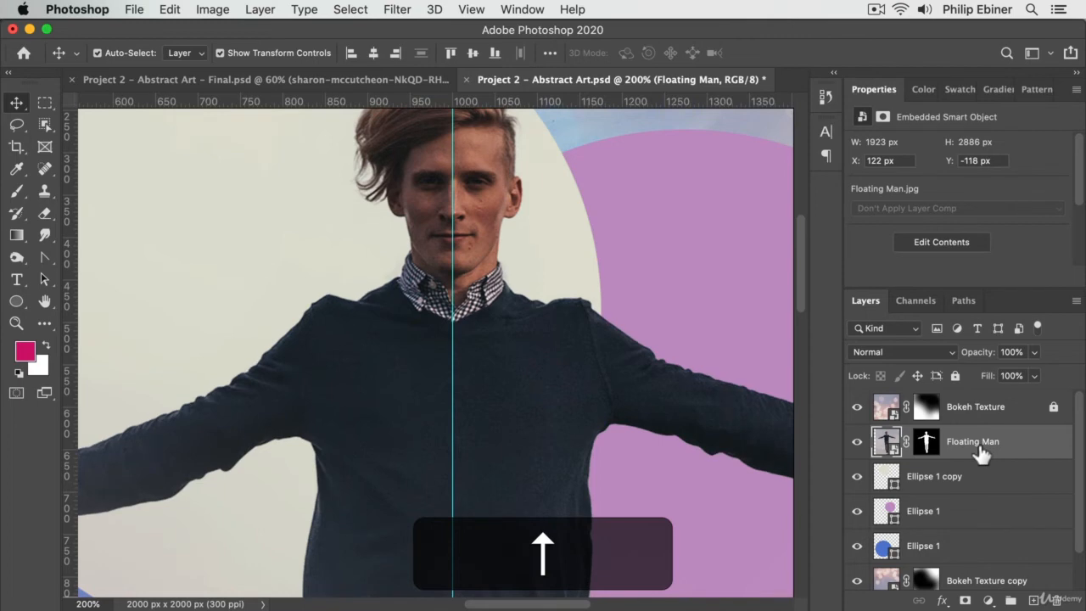
key("z")
left_click(620, 311, "alt")
left_click(686, 359, "alt")
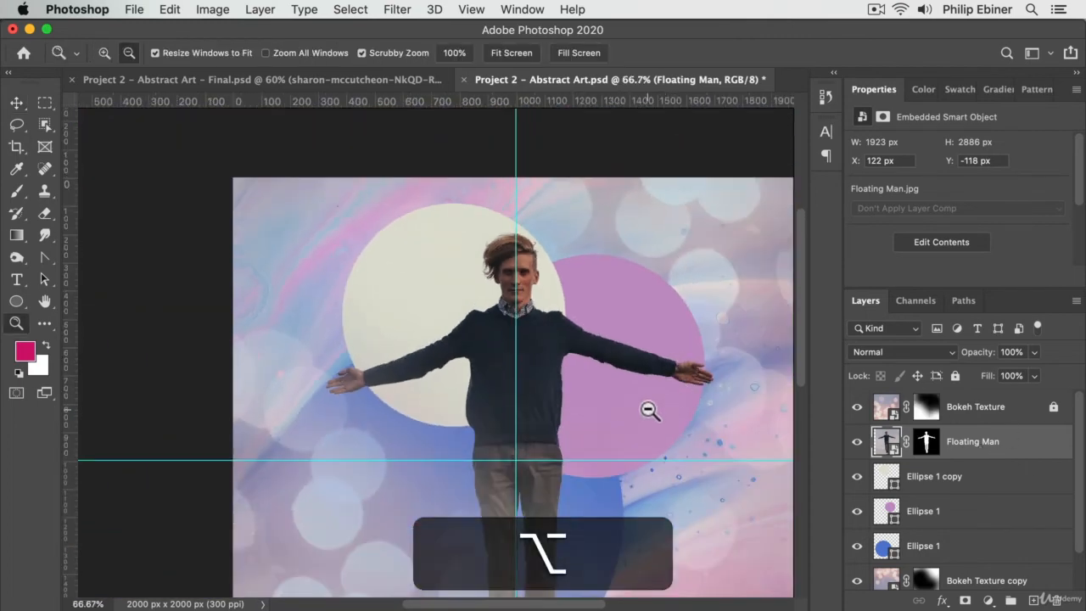
left_click(650, 410, "alt")
left_click_drag(404, 429, 497, 393)
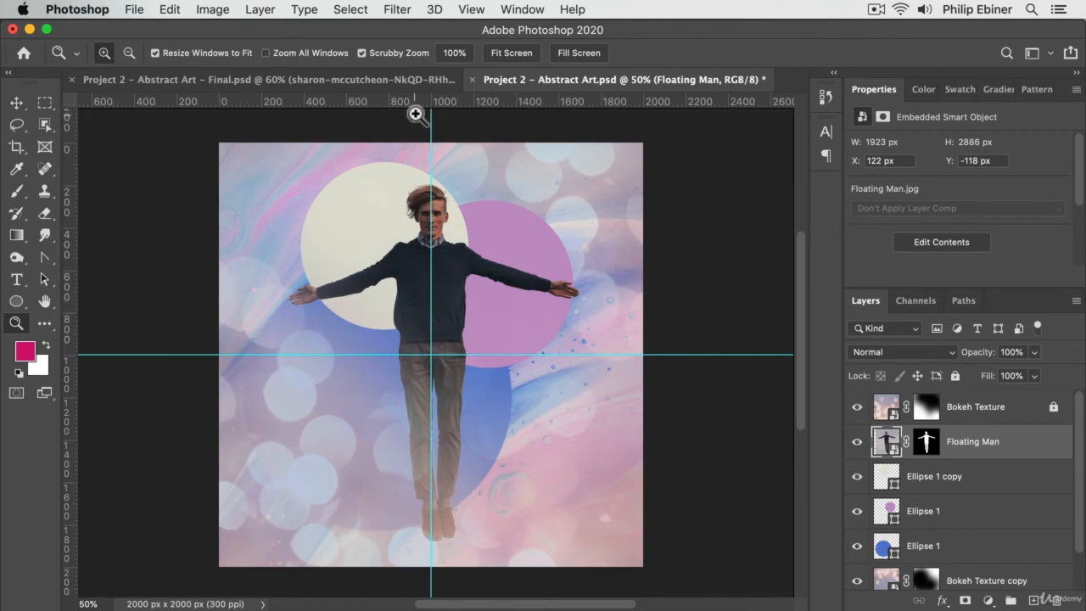
Step: Hide the rulers and clear both guides from the canvas
left_click(472, 8)
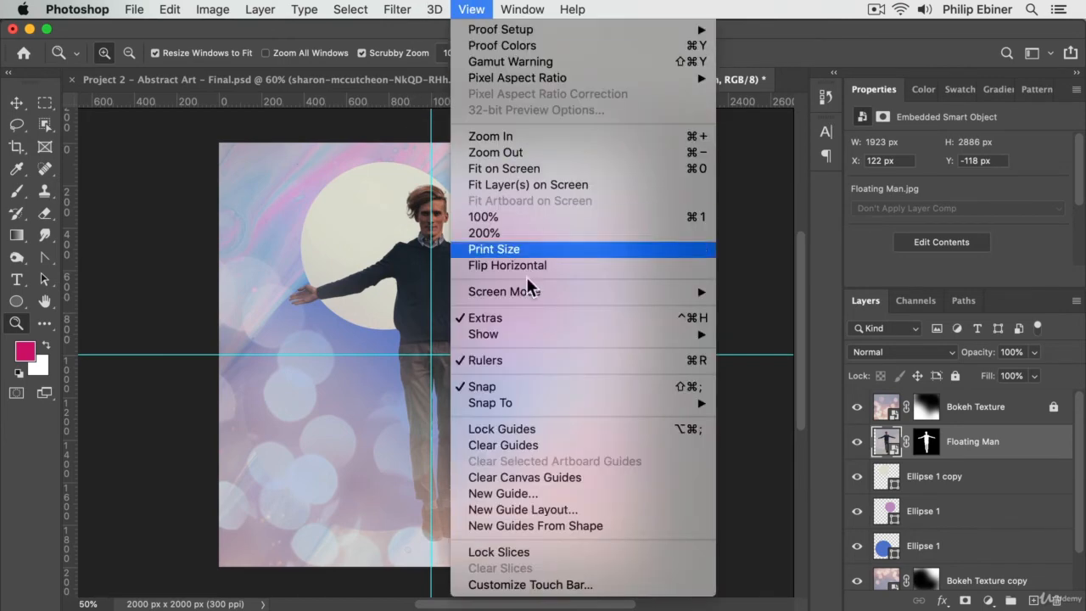
left_click(521, 362)
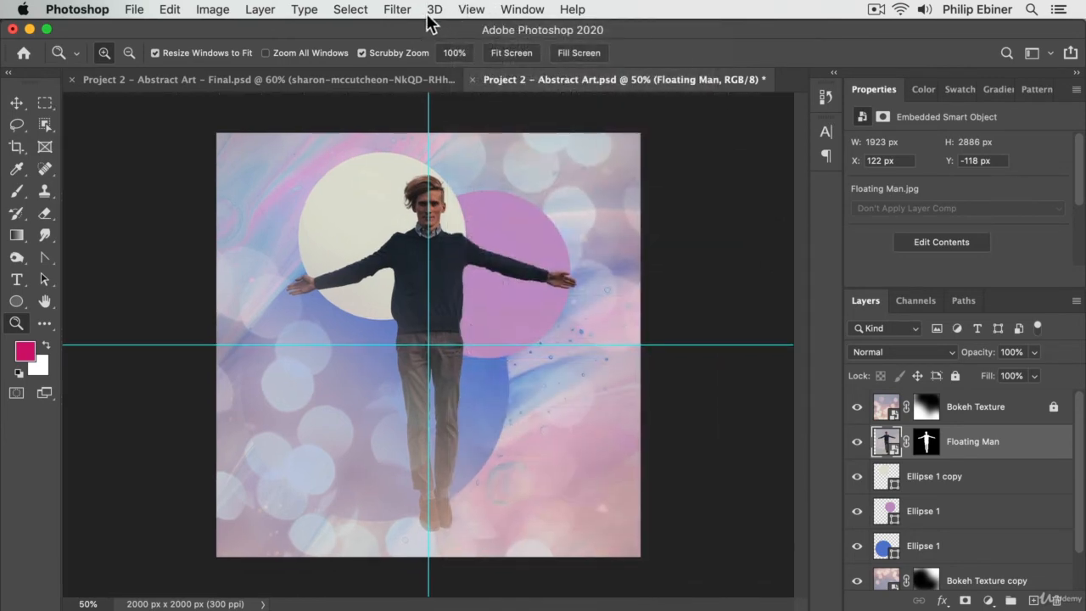
left_click(399, 10)
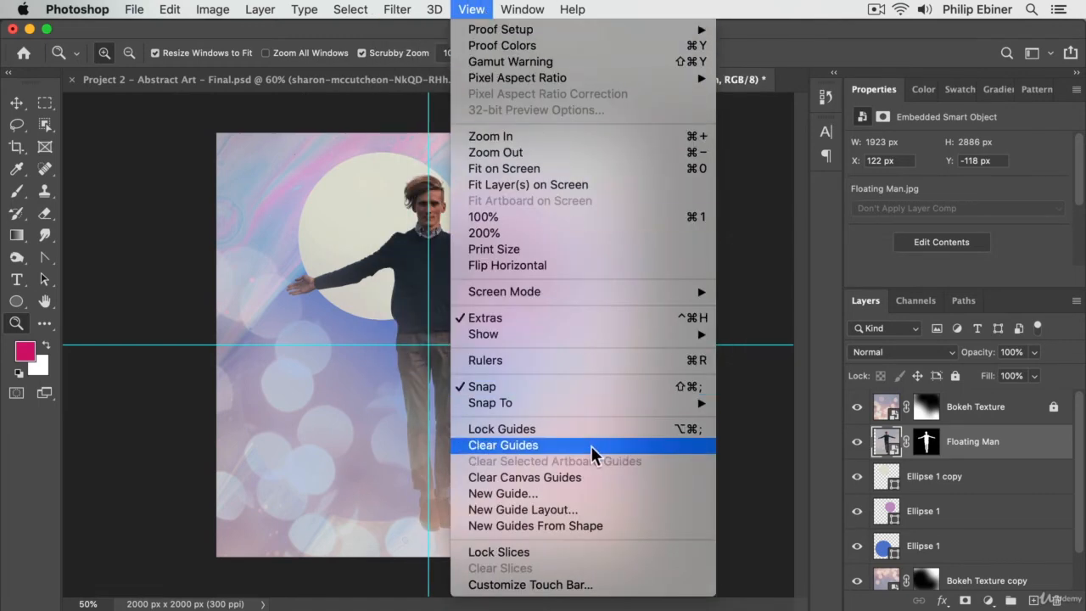
left_click(520, 442)
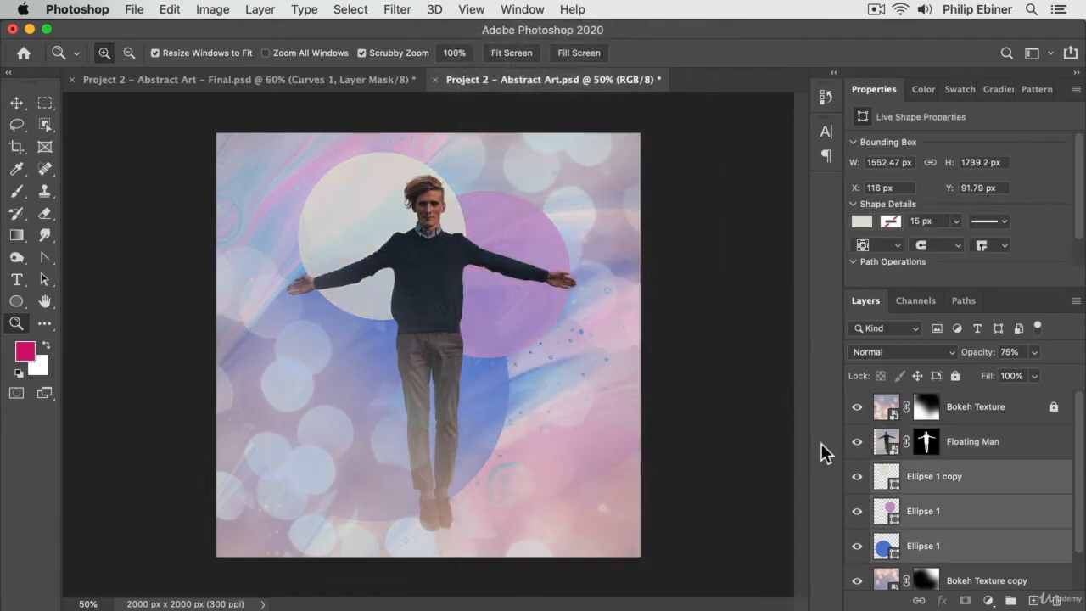
Step: Compare the composite with the finished version in Project 2 – Abstract Art – Final.psd
left_click(386, 81)
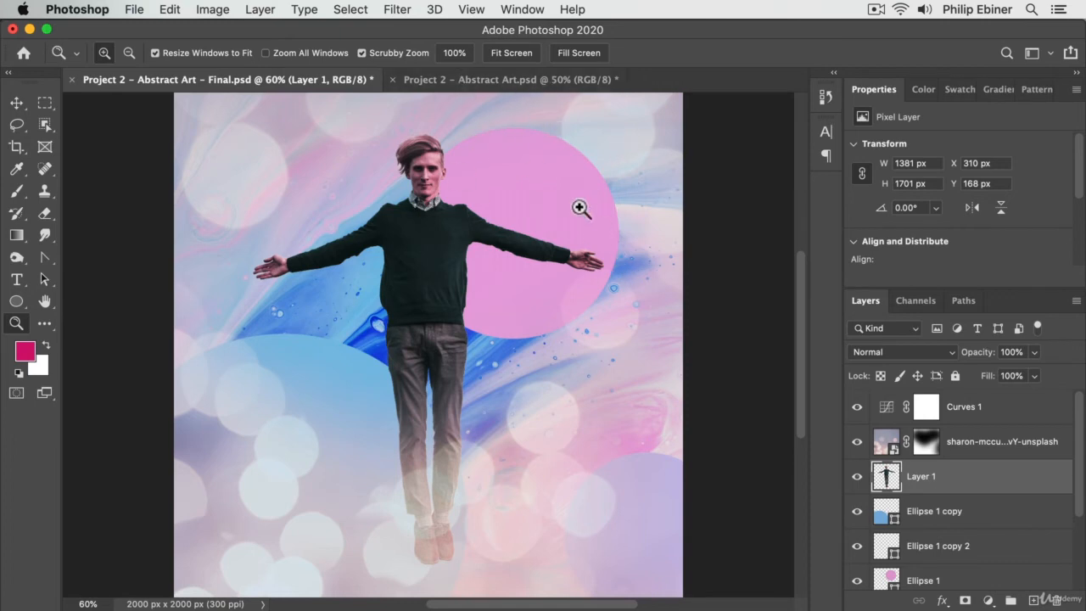
left_click(525, 78)
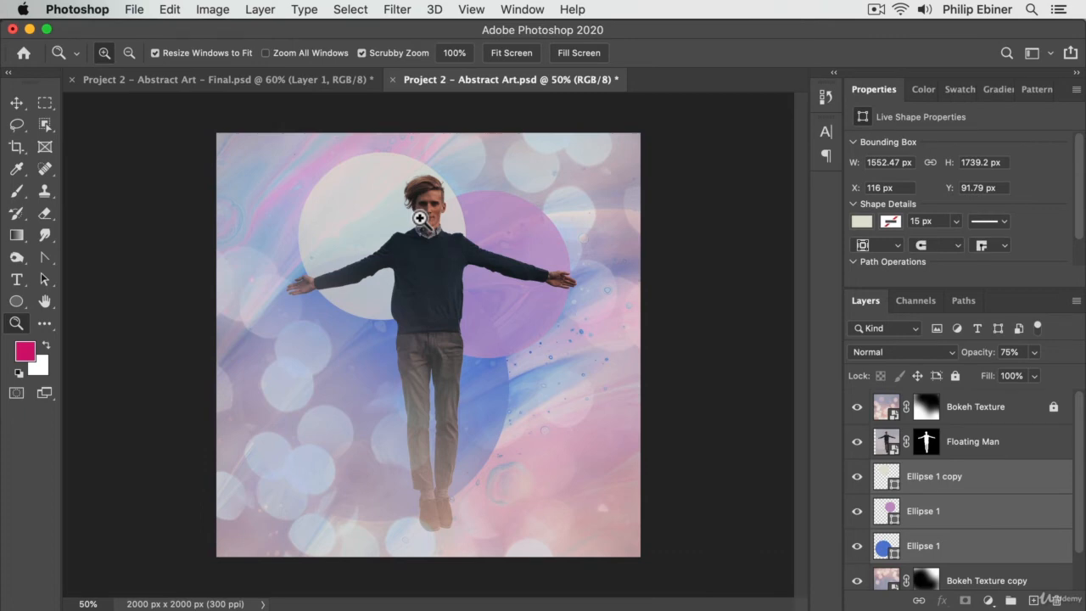
Step: Check the Curves adjustment layer in Project 2 – Abstract Art – Final.psd, then return to the working Project 2 – Abstract Art.psd
left_click(175, 75)
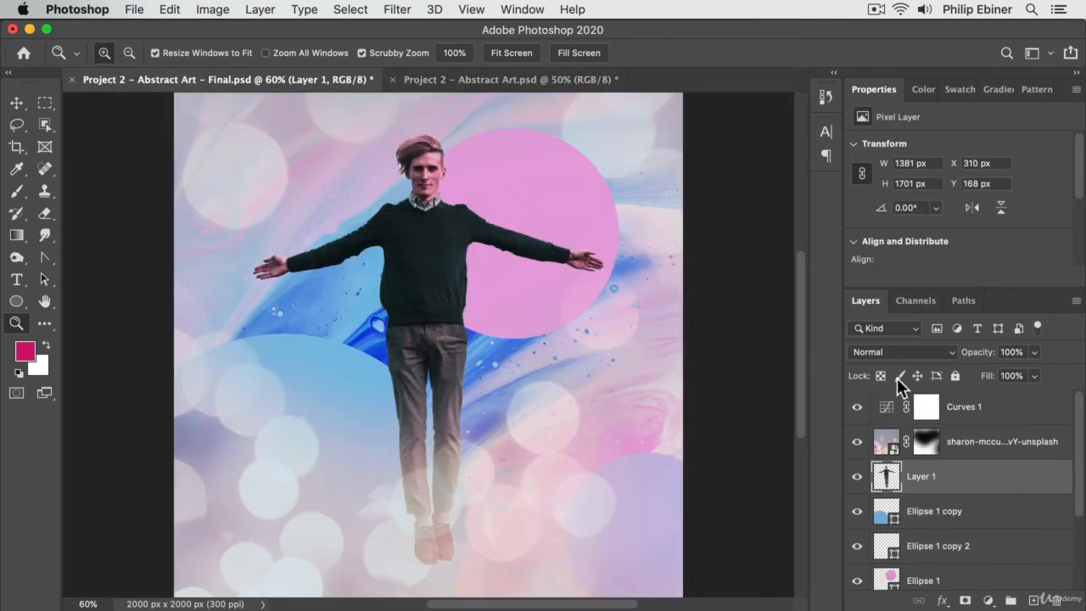
left_click(983, 409)
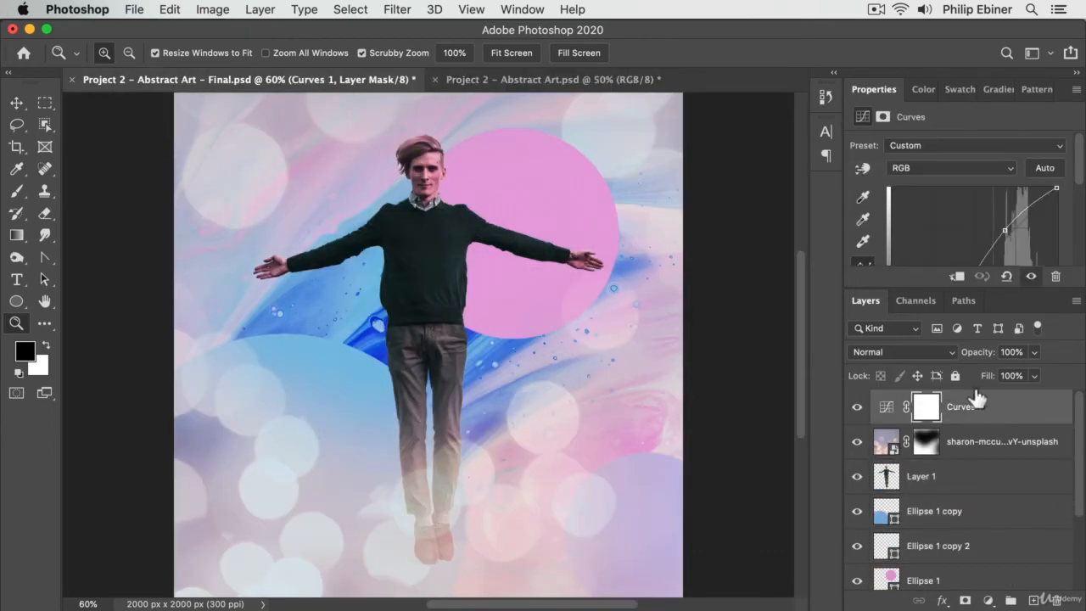
left_click(526, 75)
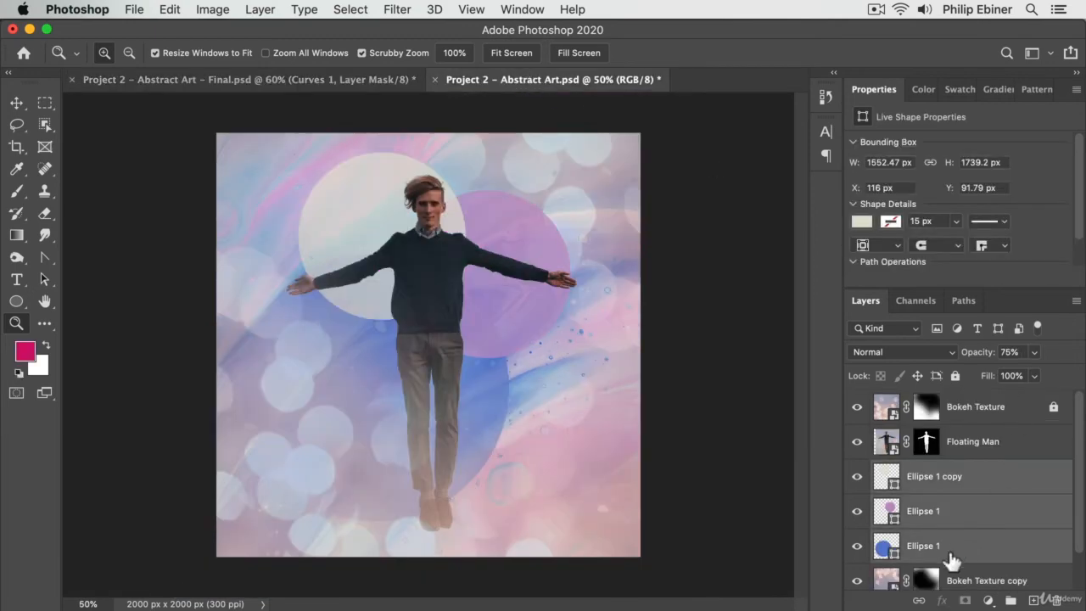
Step: Add a Curves adjustment layer above the Bokeh Texture layer
left_click(974, 424)
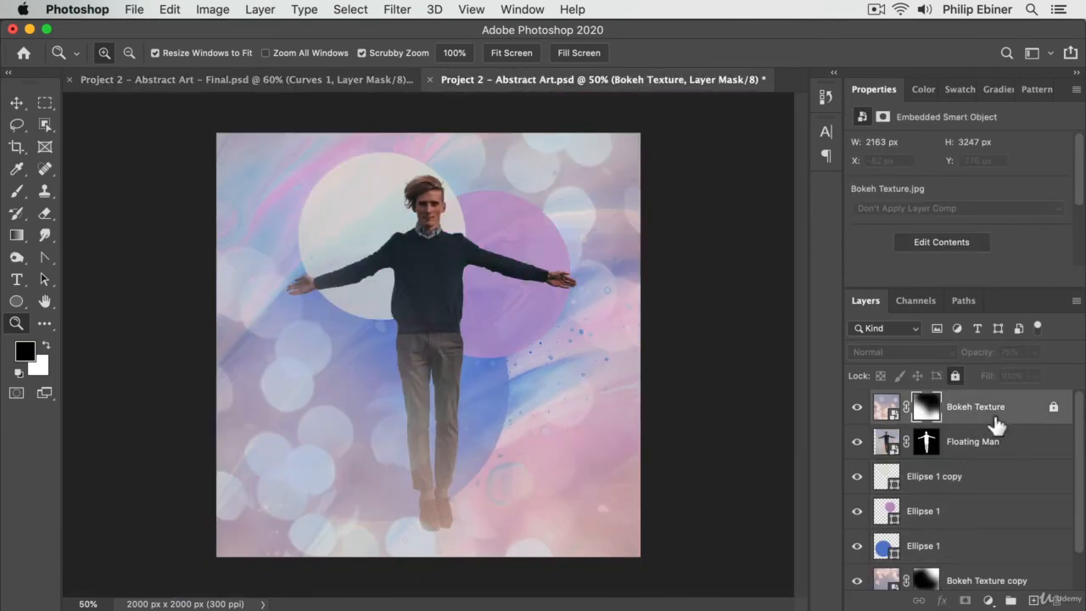
left_click(990, 601)
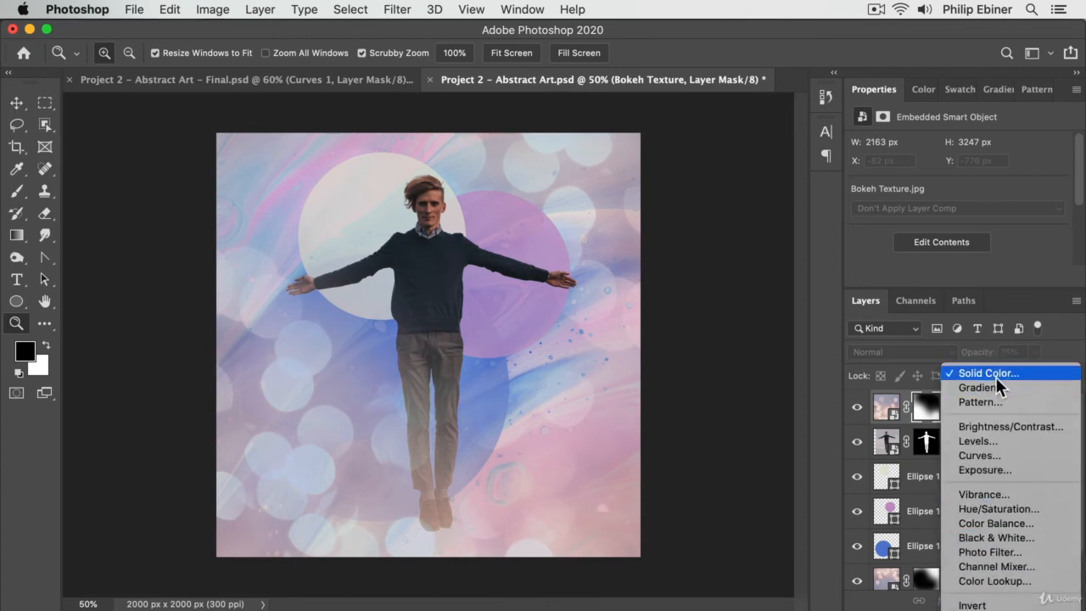
left_click(1006, 455)
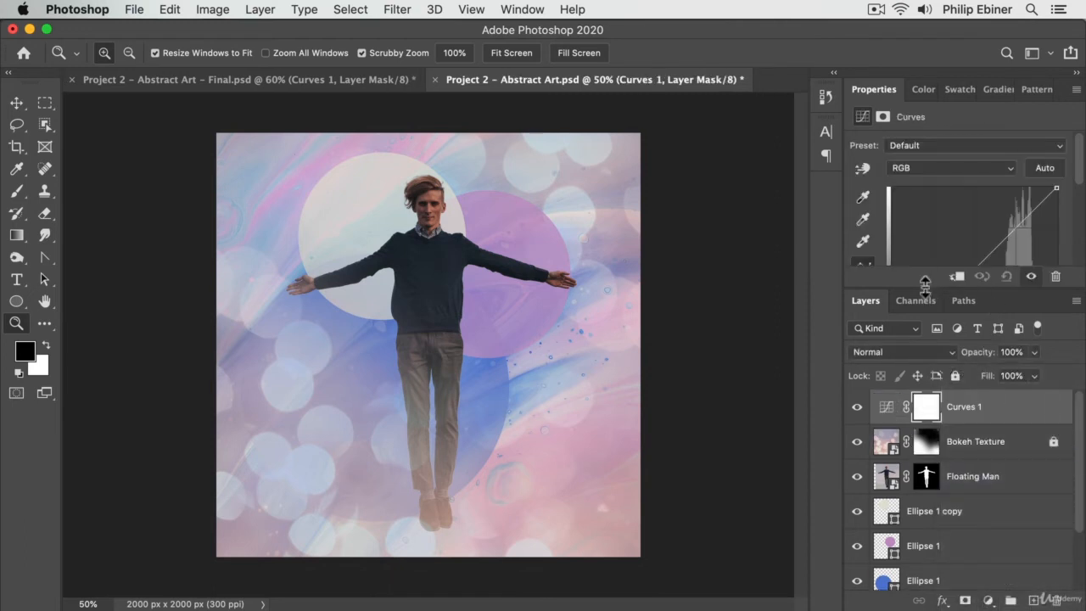
Step: Shape the RGB curve to brighten the upper tones moderately, anchoring the darker tones with a point at about input 66, output 66
left_click_drag(927, 285, 929, 439)
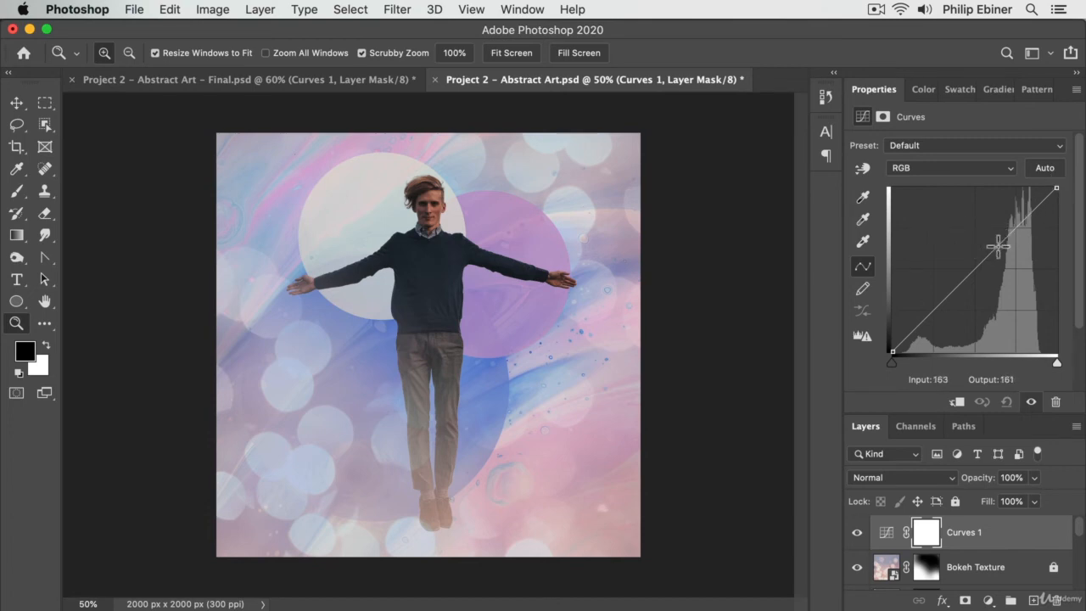
mouse_move(972, 272)
left_mouse_down()
mouse_move(962, 235)
mouse_move(969, 252)
mouse_move(920, 197)
mouse_move(960, 281)
mouse_move(930, 246)
mouse_move(938, 255)
mouse_move(950, 233)
mouse_move(973, 265)
left_mouse_up()
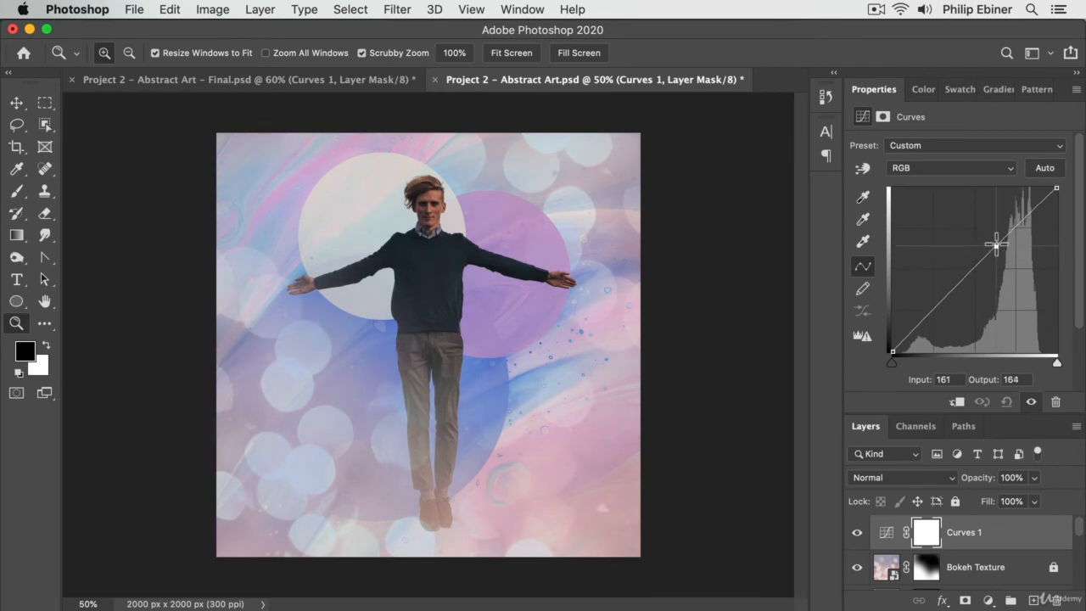
left_click_drag(998, 246, 1006, 222)
left_click_drag(927, 306, 935, 308)
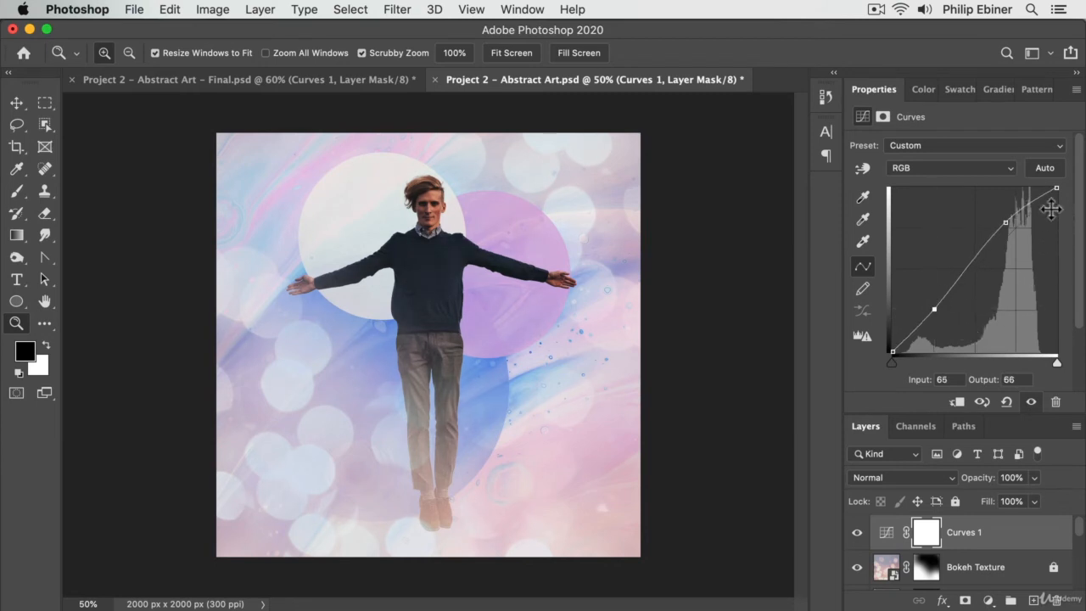
left_click_drag(1005, 223, 1002, 226)
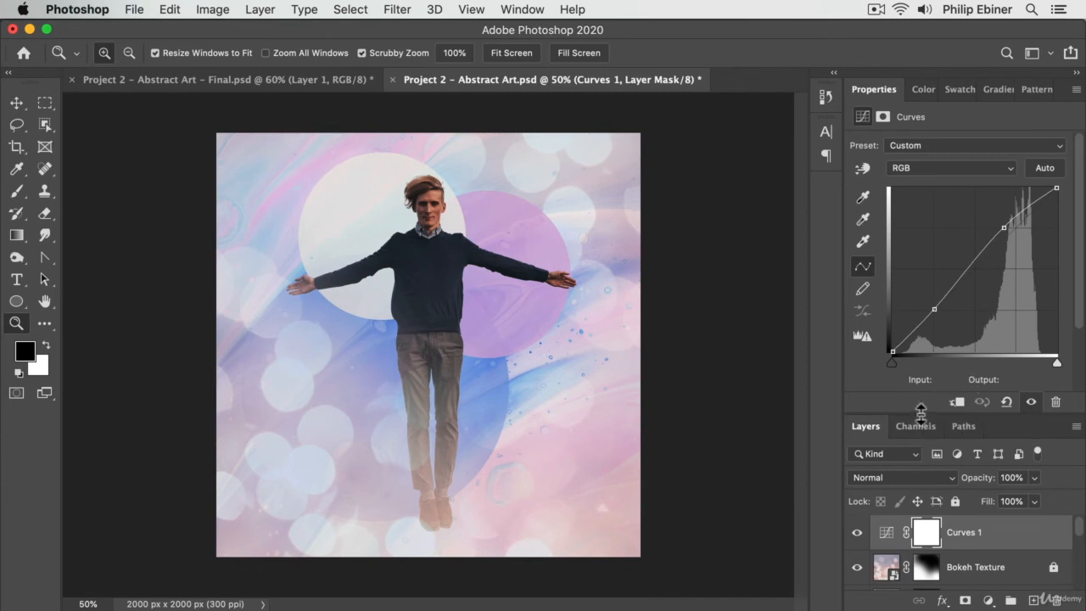
Step: Compare the brightened composite with the finished version in Project 2 – Abstract Art – Final.psd
left_click_drag(918, 411, 922, 379)
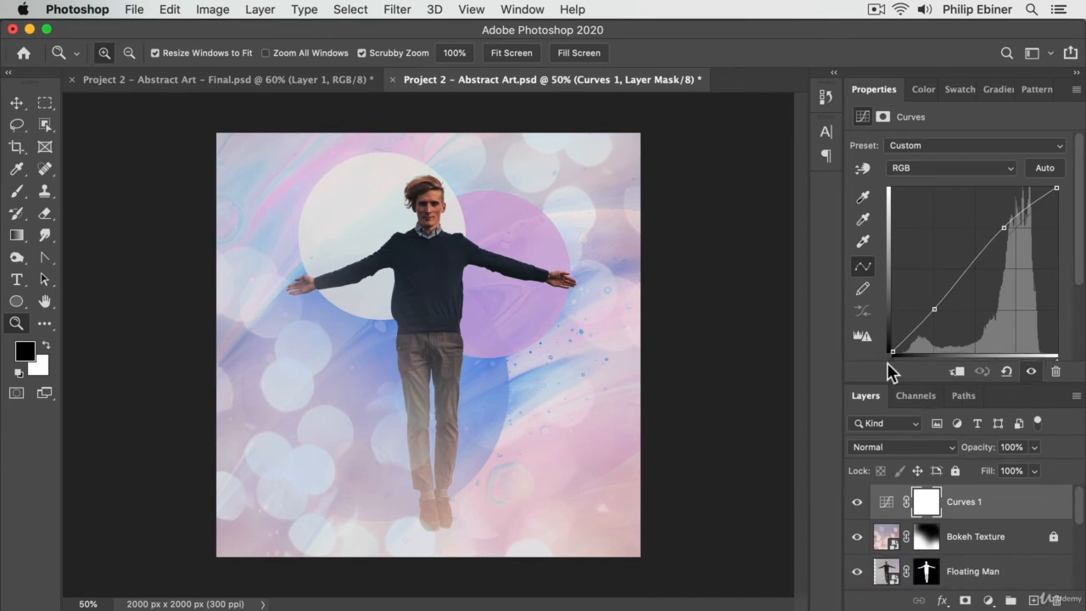
left_click(68, 83)
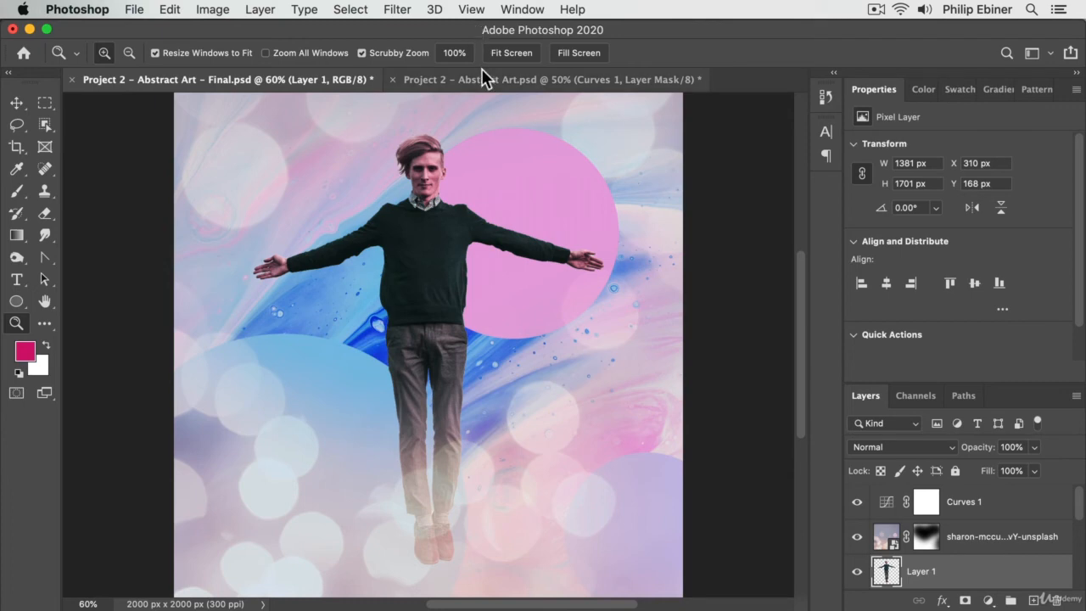
left_click(548, 80)
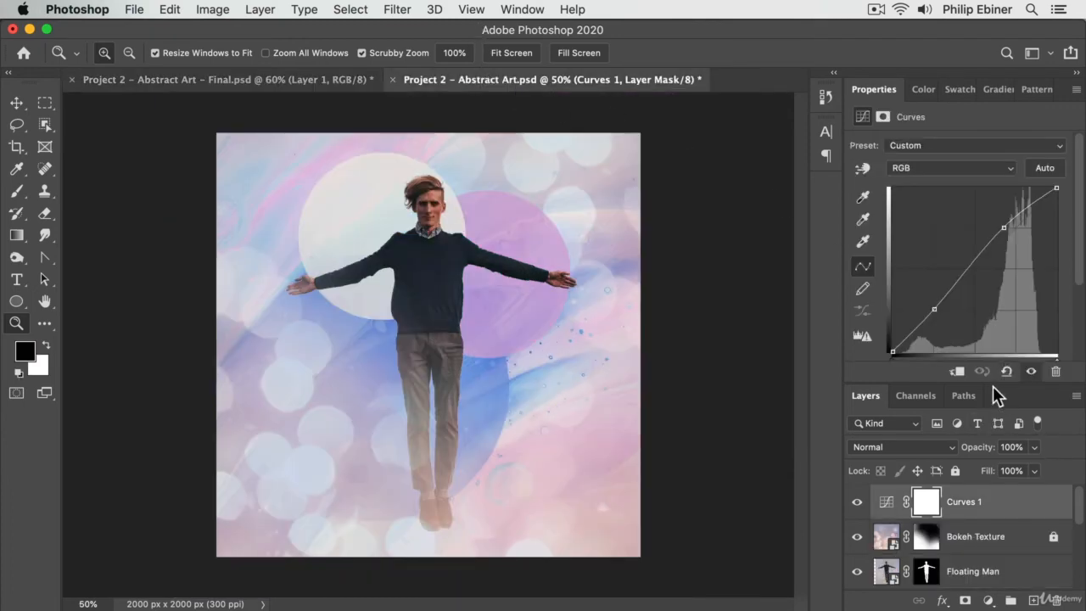
Step: Start a Photo Filter adjustment on the Floating Man layer, keeping its dialog clear of the figure
left_click_drag(995, 384, 994, 312)
left_click(1040, 500)
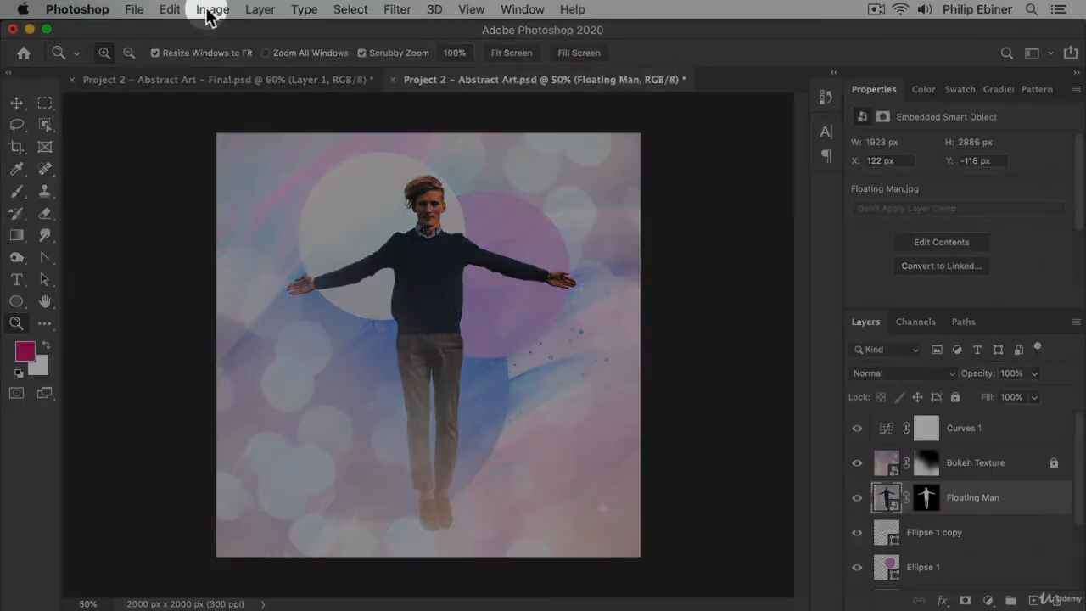
left_click(213, 12)
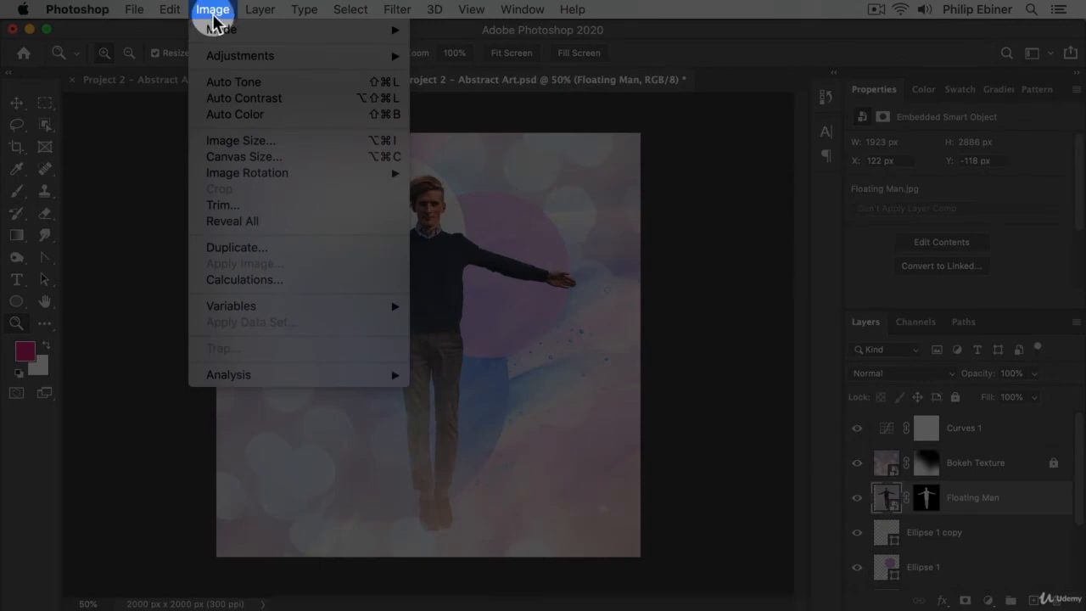
mouse_move(337, 57)
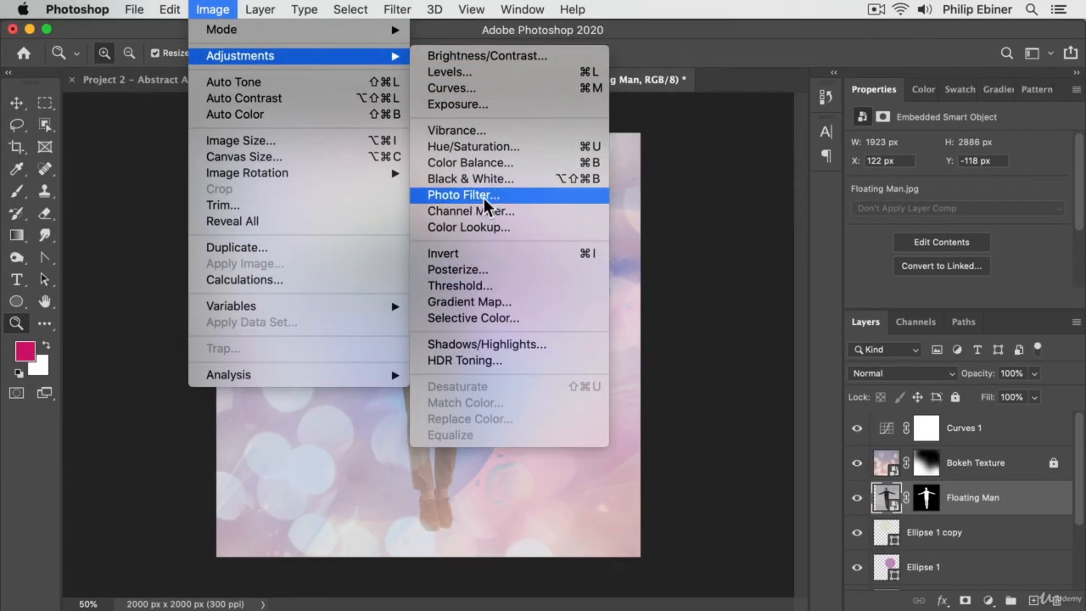
left_click(486, 202)
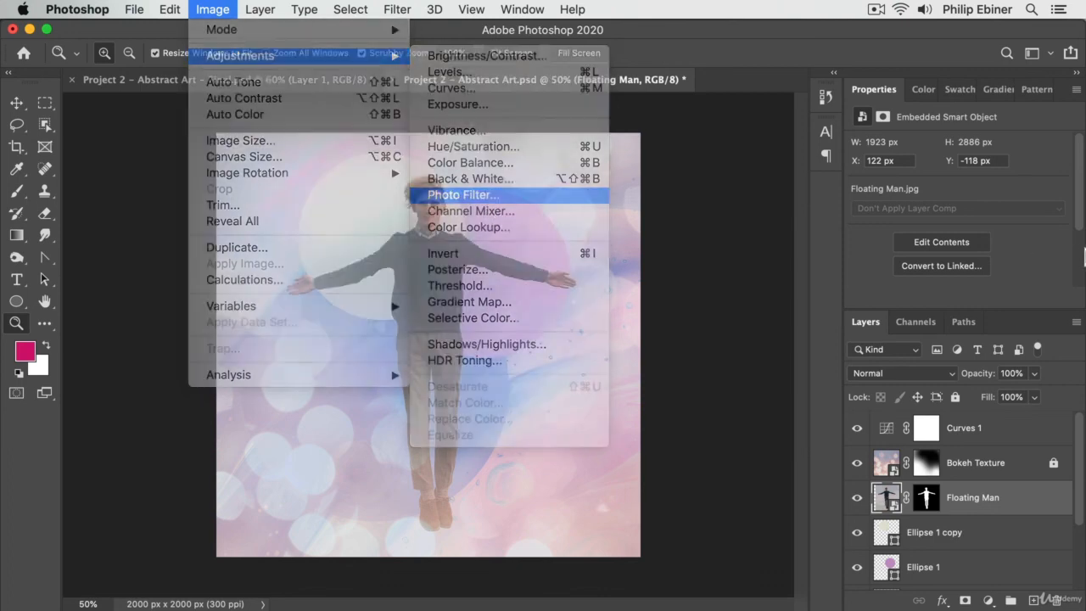
left_click_drag(514, 183, 770, 275)
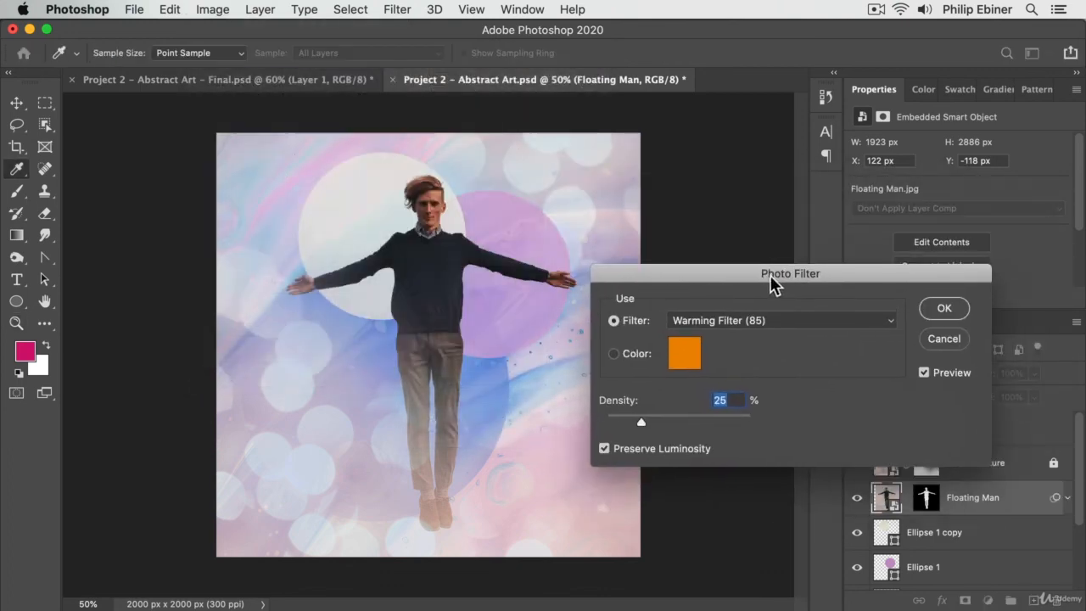
Step: Try a custom lavender filter color, #9d88c7, at 100% density on the floating man
left_click(616, 355)
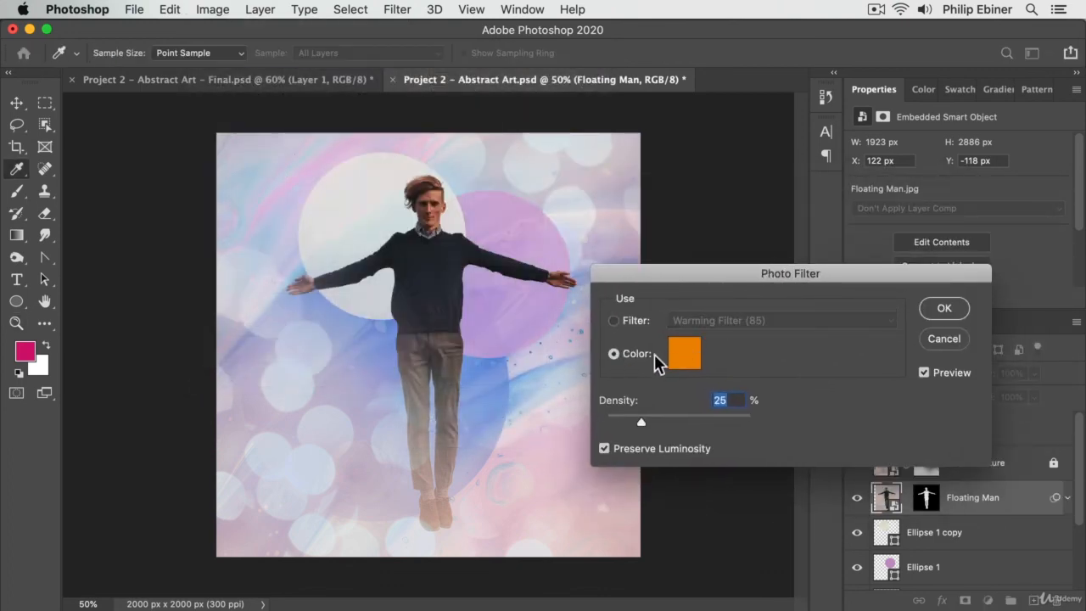
left_click(690, 354)
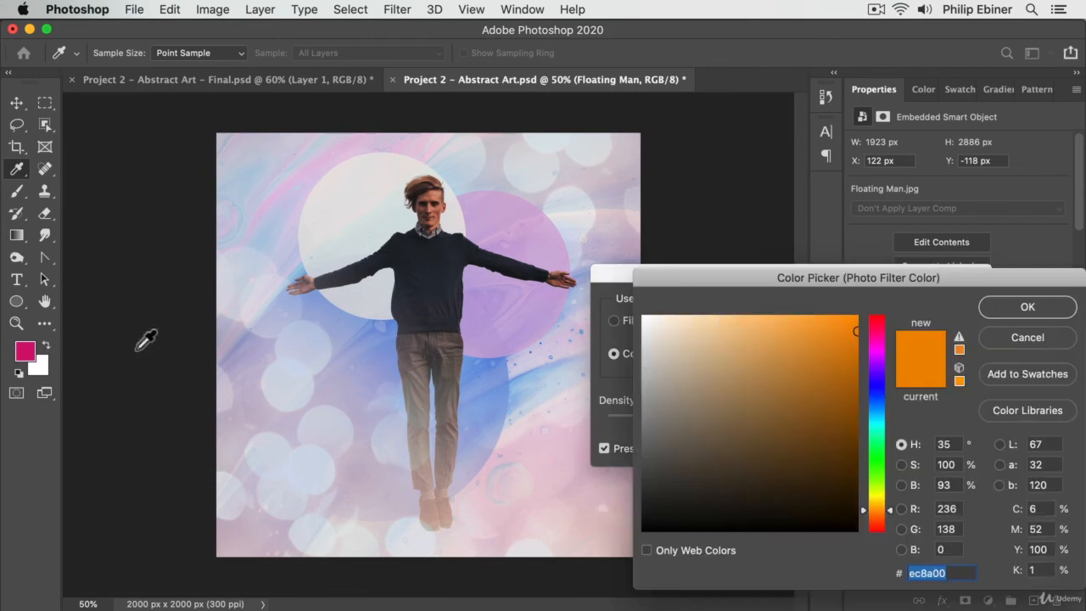
left_click(531, 233)
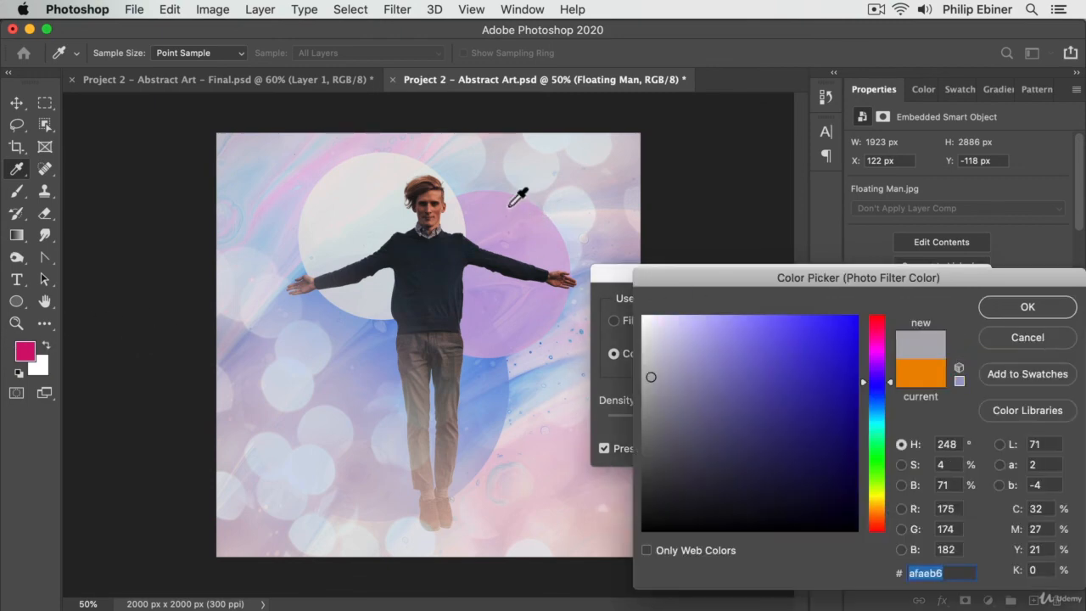
left_click(509, 206)
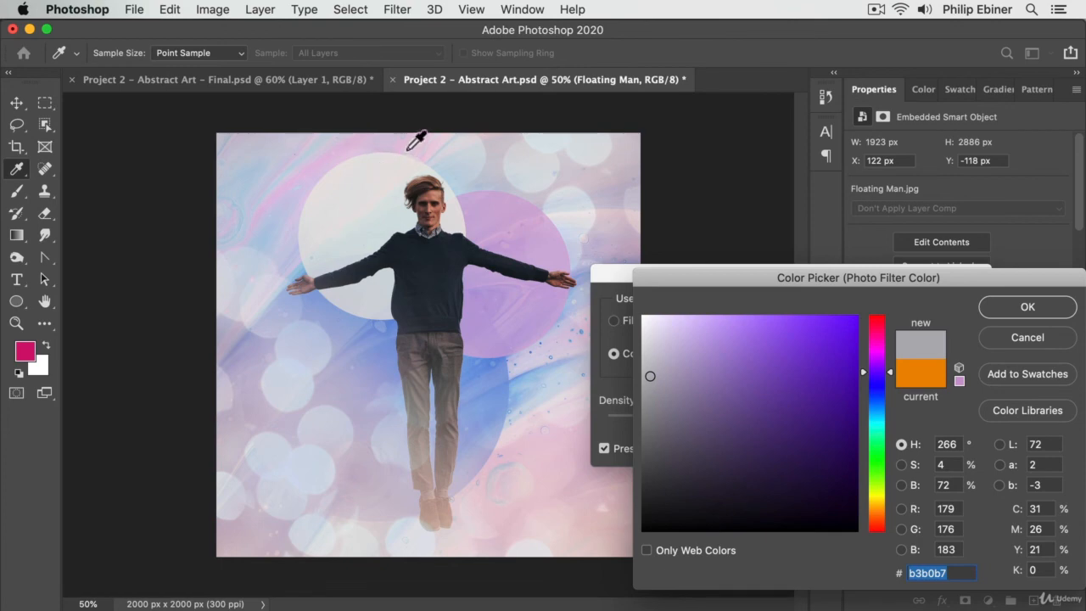
left_click(567, 180)
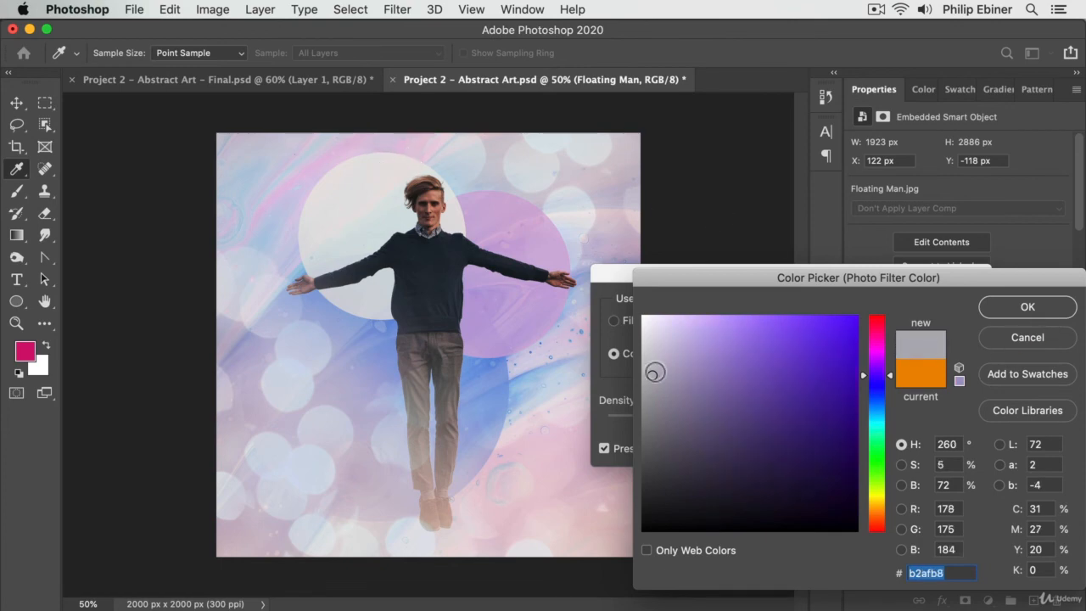
left_click(693, 356)
mouse_move(692, 357)
left_mouse_down()
mouse_move(727, 342)
mouse_move(710, 362)
left_mouse_up()
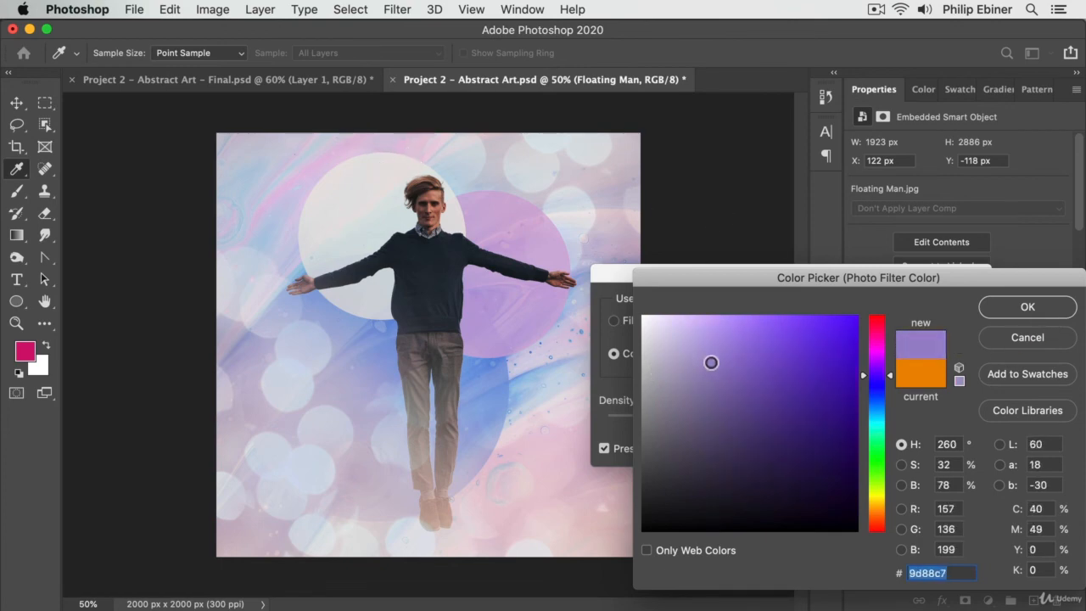
left_click(1014, 310)
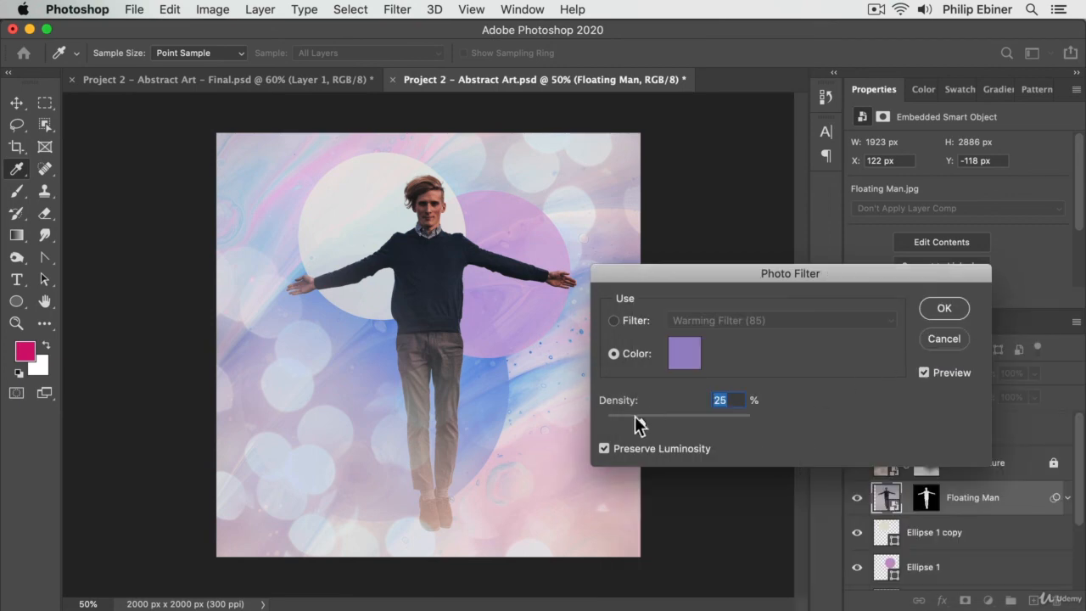
left_click_drag(714, 420, 779, 431)
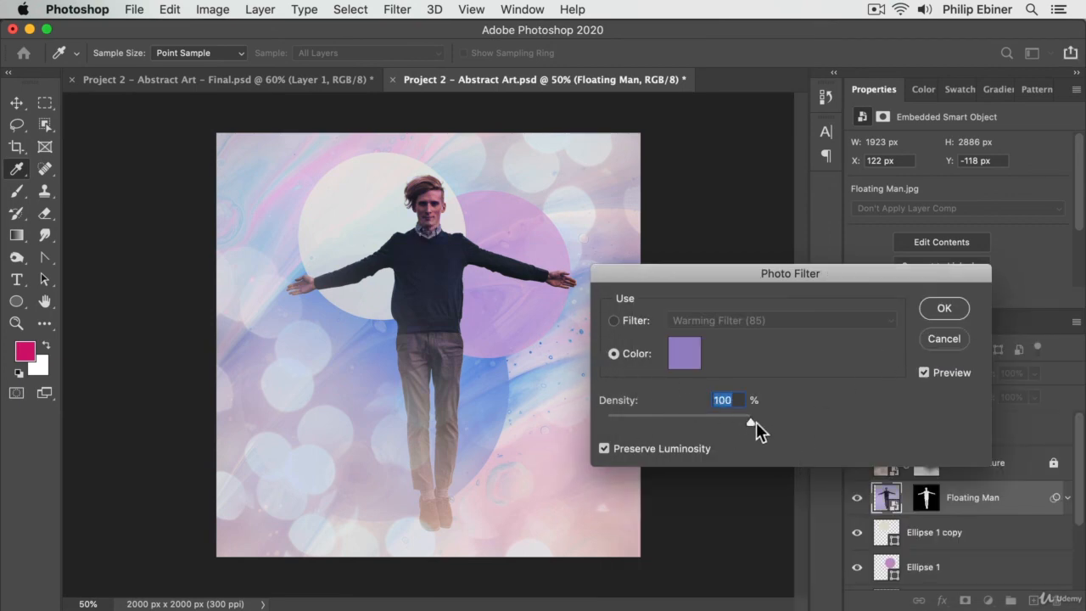
Step: Try a brighter pinkish-purple filter color at 63% density on the floating man
left_click(685, 353)
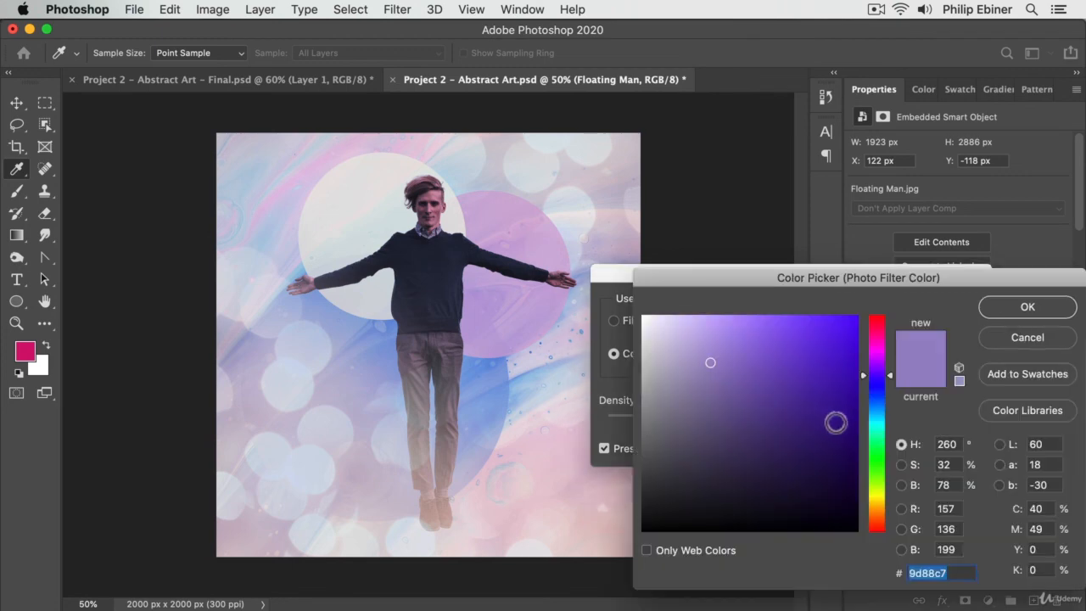
left_click_drag(873, 386, 879, 357)
left_click_drag(782, 332, 752, 352)
left_click(1022, 307)
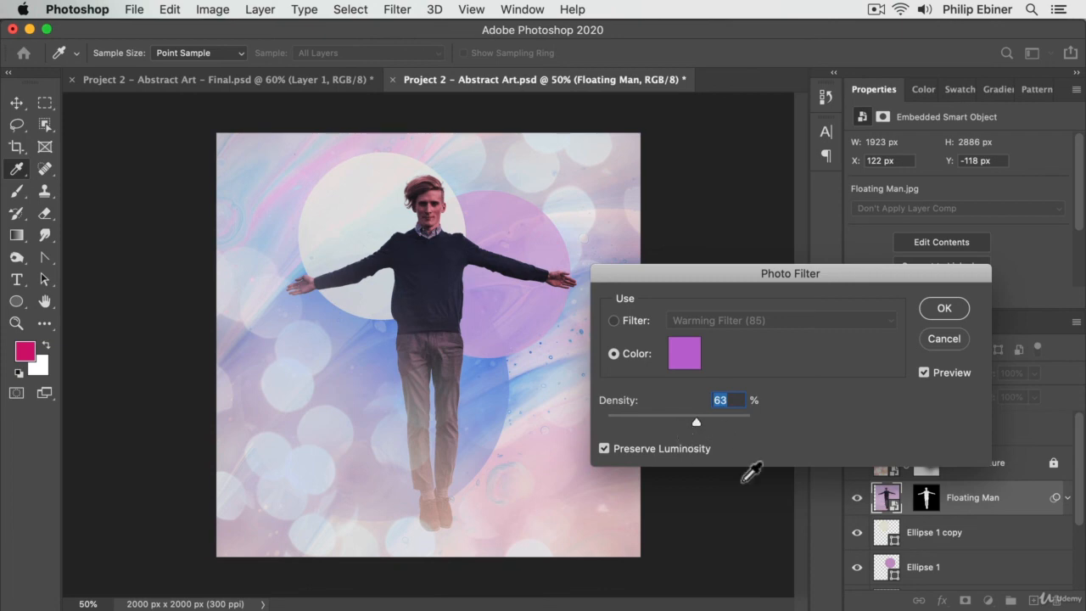
Step: Try the preset Warming Filter (85) on the floating man and browse the other preset filters
left_click(613, 321)
left_click(750, 323)
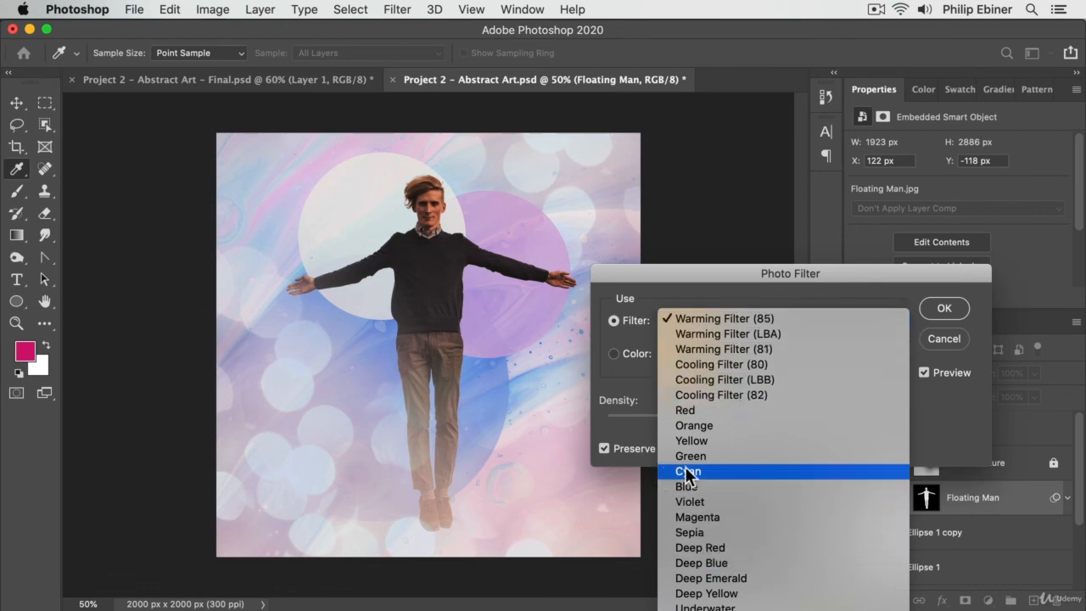
left_click(640, 303)
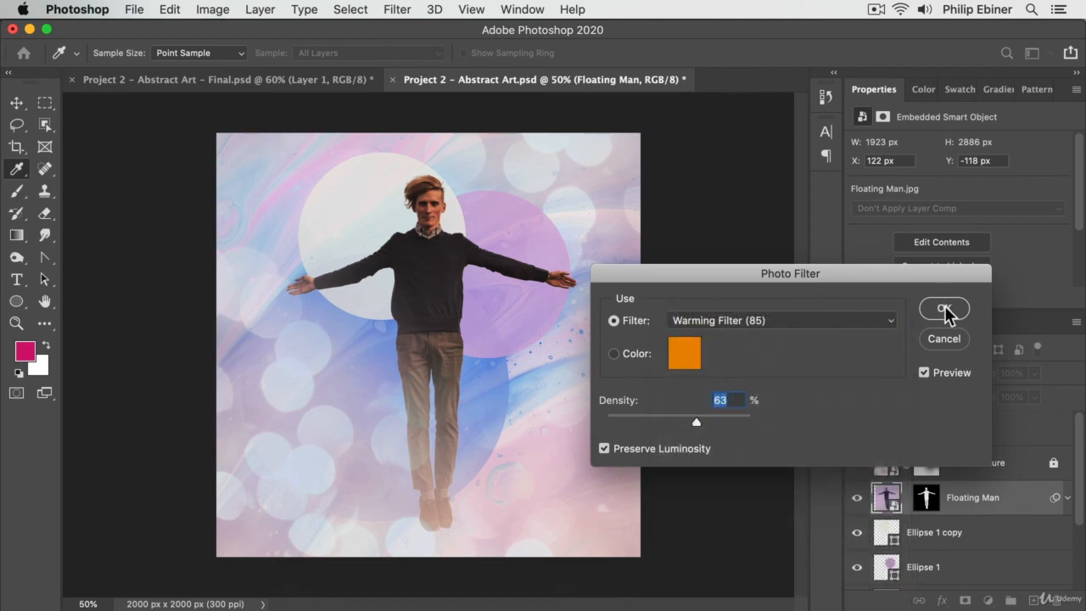
Step: Apply the Photo Filter to the floating man with a custom magenta color, #ca34cc, at 53% density
left_click(648, 352)
left_click(688, 357)
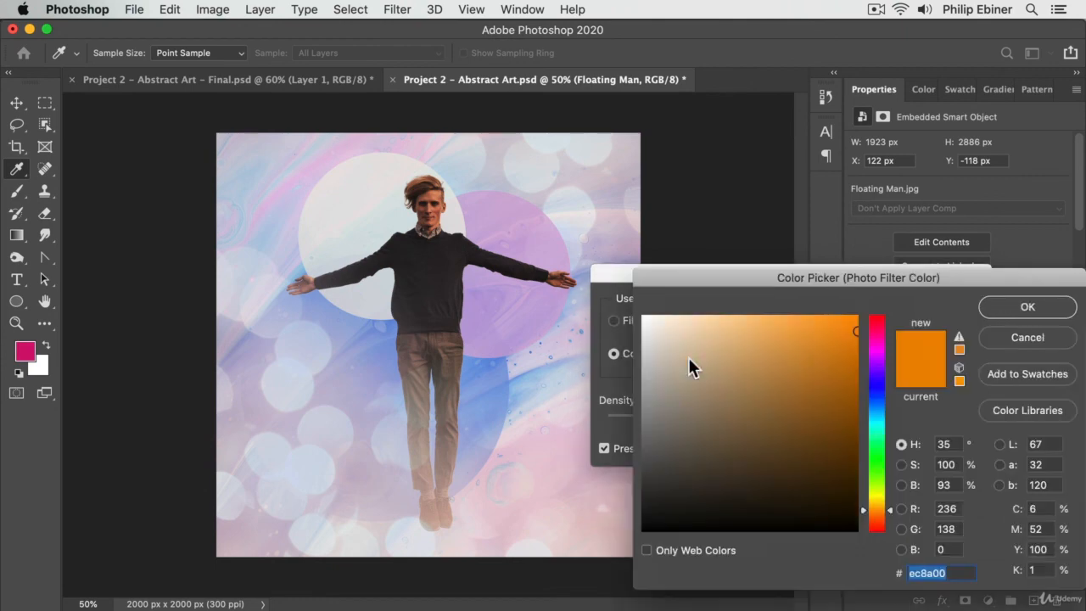
left_click(880, 349)
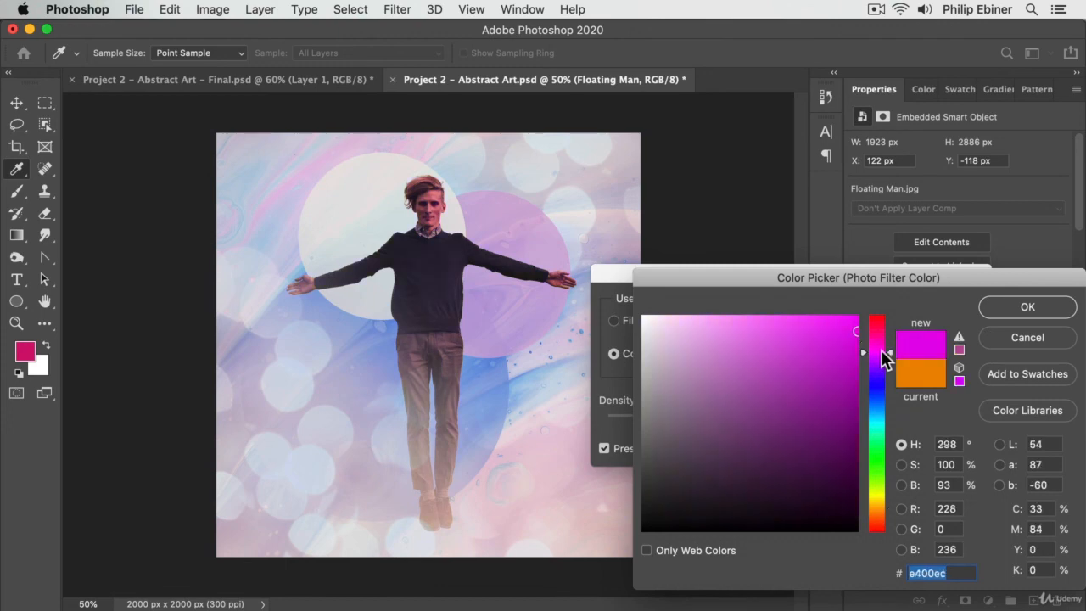
left_click(768, 343)
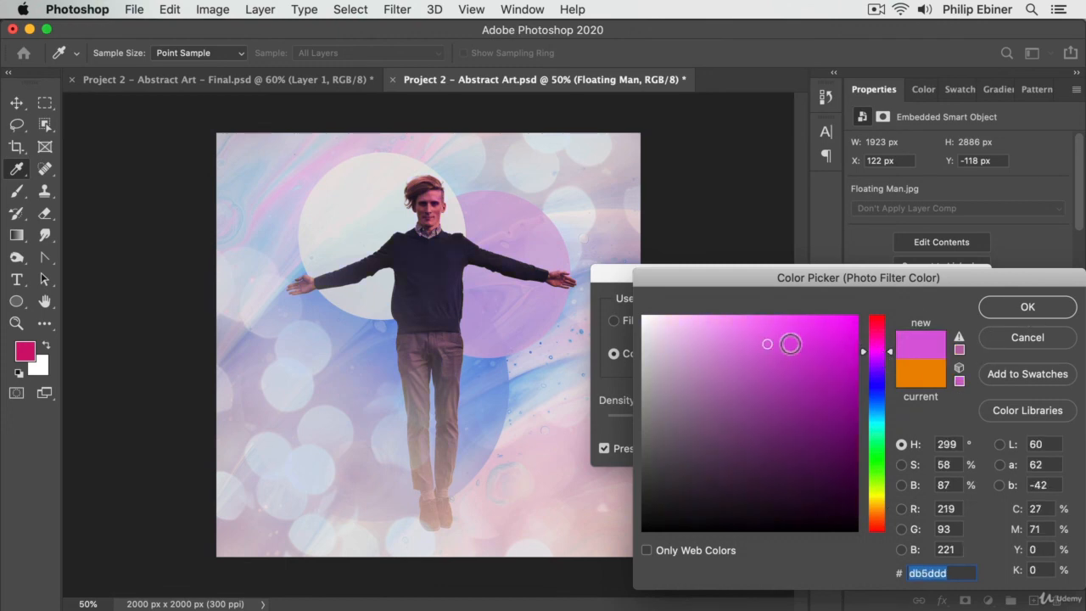
left_click(810, 344)
left_click(803, 358)
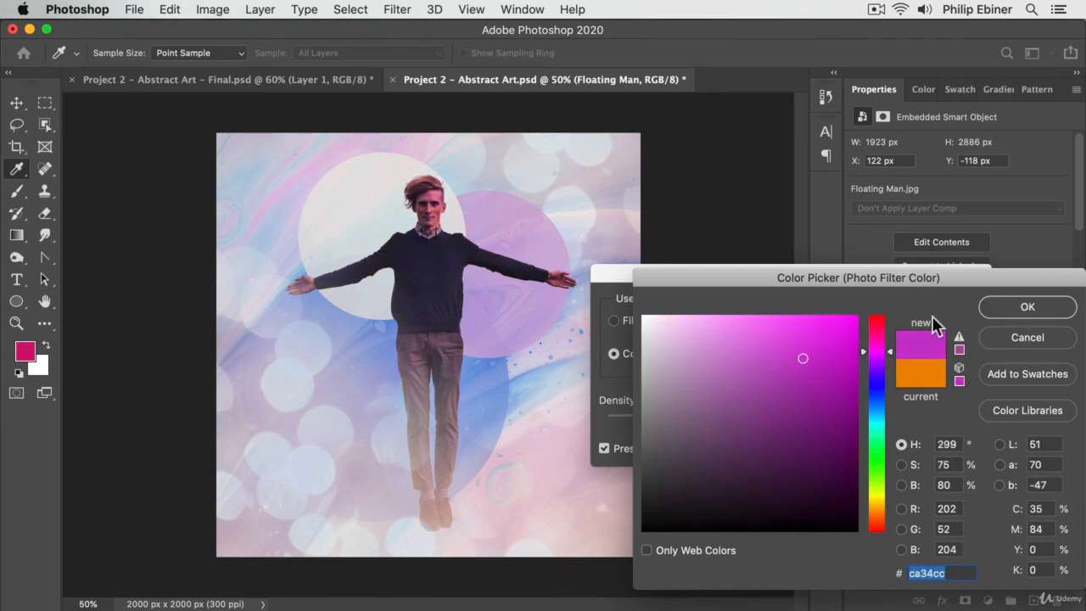
left_click(1027, 306)
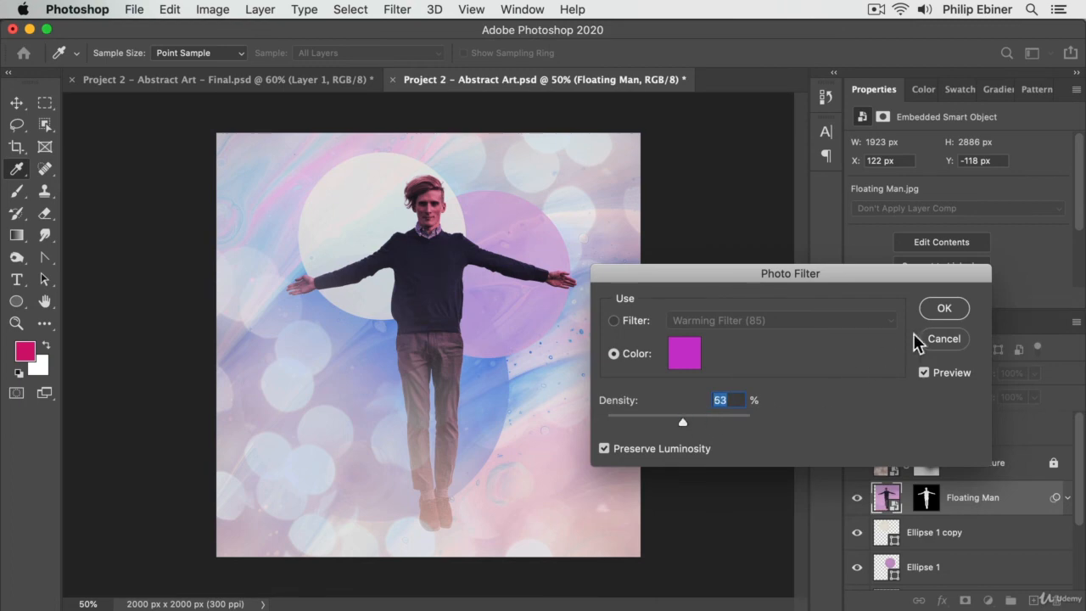
left_click(942, 308)
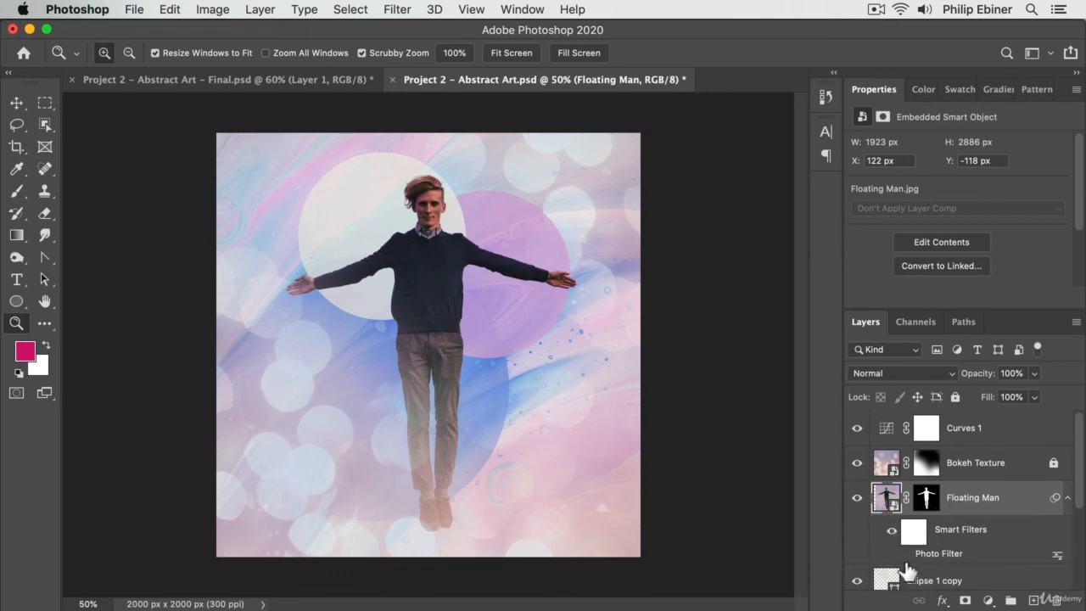
Step: Compare the floating man with and without the Photo Filter smart filter, and view its blending options without changing them
left_click(906, 553)
left_click(892, 531)
double_click(1058, 557)
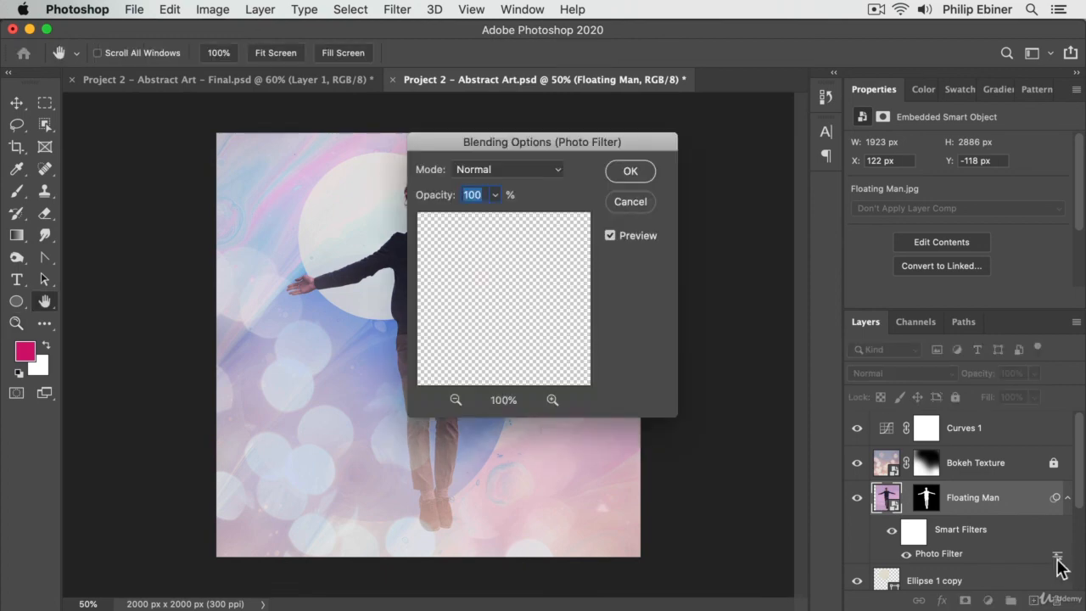
left_click(645, 211)
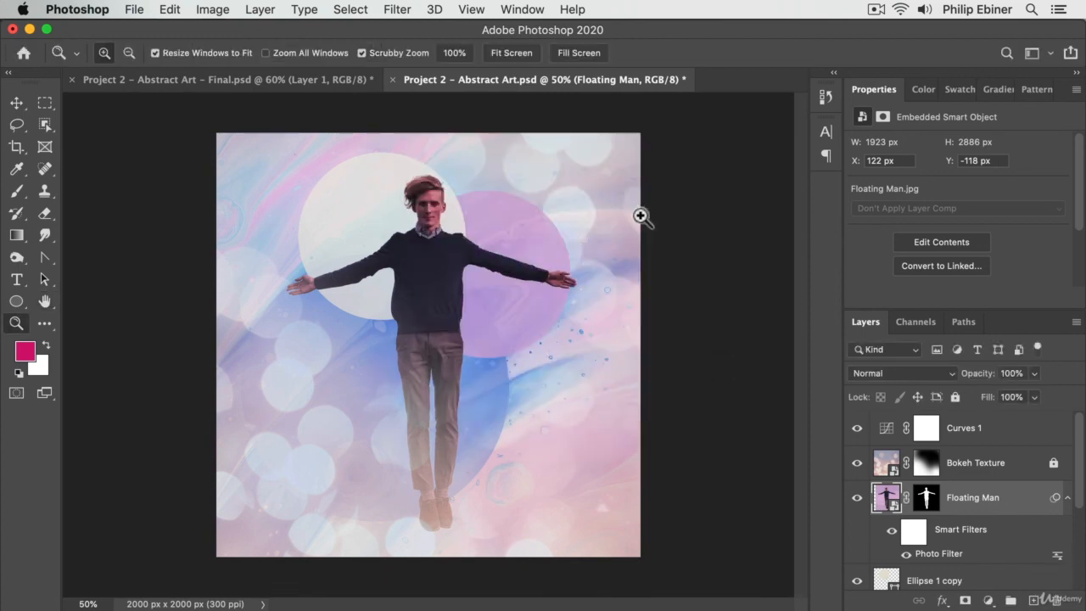